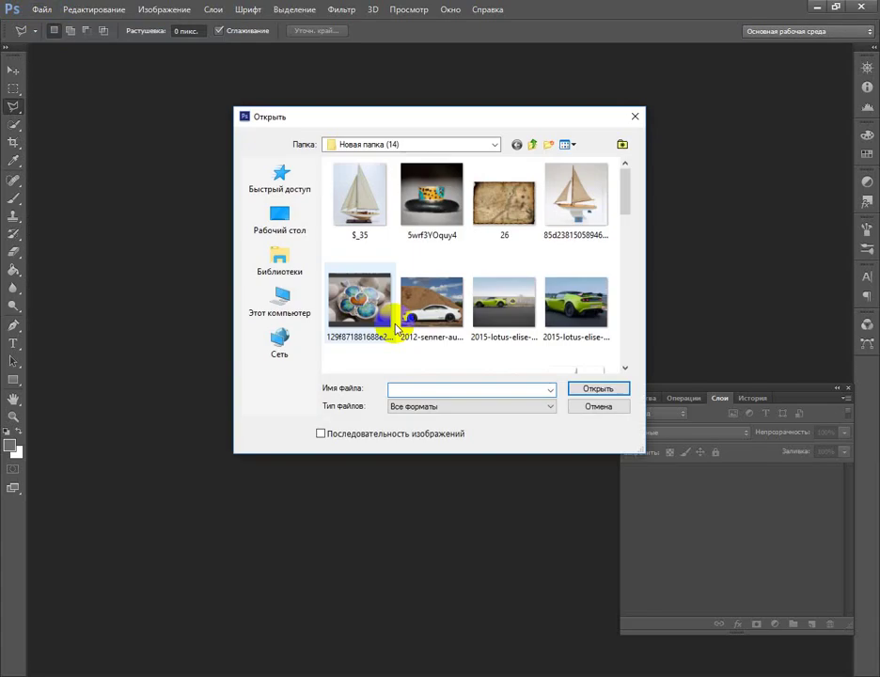
Open the gold sailboat brooch photo and enlarge its document window
{"action": "scroll", "coordinate": [470, 329], "scroll_direction": "down", "scroll_amount": 5}
{"action": "double_click", "coordinate": [570, 402]}
{"action": "mouse_move", "coordinate": [399, 547]}
{"action": "left_mouse_down"}
{"action": "mouse_move", "coordinate": [475, 552]}
{"action": "mouse_move", "coordinate": [656, 674]}
{"action": "left_mouse_up"}
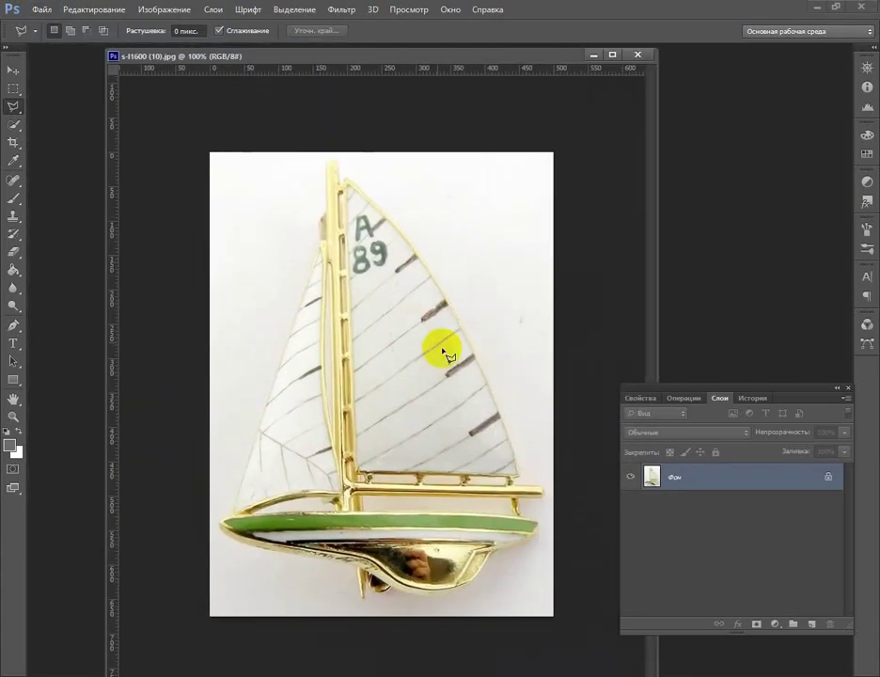
Zoom the photo to 200%, widen the window and move the layers panel aside
{"action": "left_click", "coordinate": [13, 416]}
{"action": "left_click", "coordinate": [282, 301]}
{"action": "left_click_drag", "start_coordinate": [664, 222], "coordinate": [819, 283]}
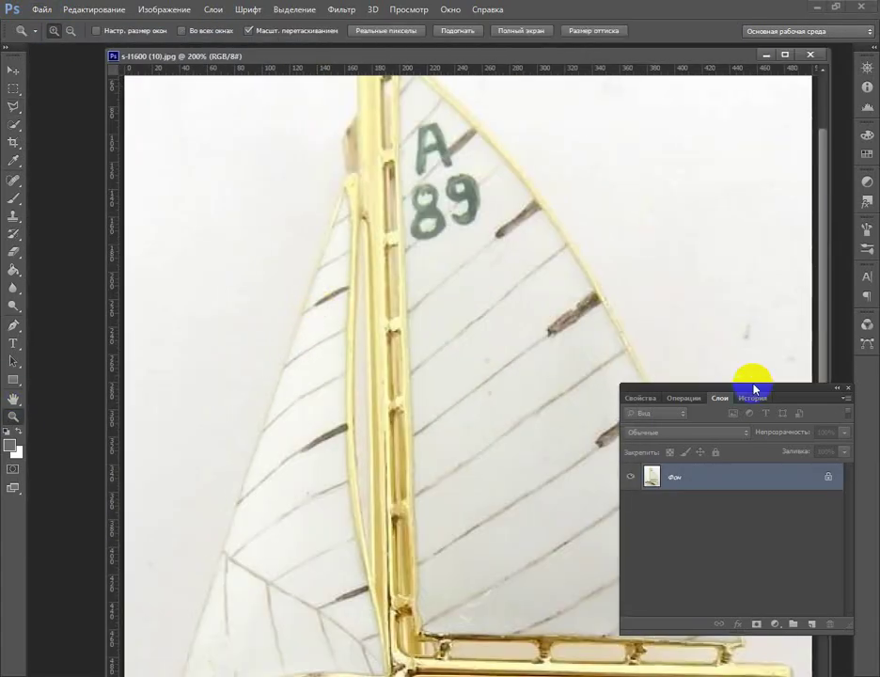
{"action": "left_click_drag", "start_coordinate": [753, 398], "coordinate": [789, 97]}
{"action": "scroll", "coordinate": [825, 462], "scroll_direction": "up", "scroll_amount": 1}
{"action": "key", "text": "l"}
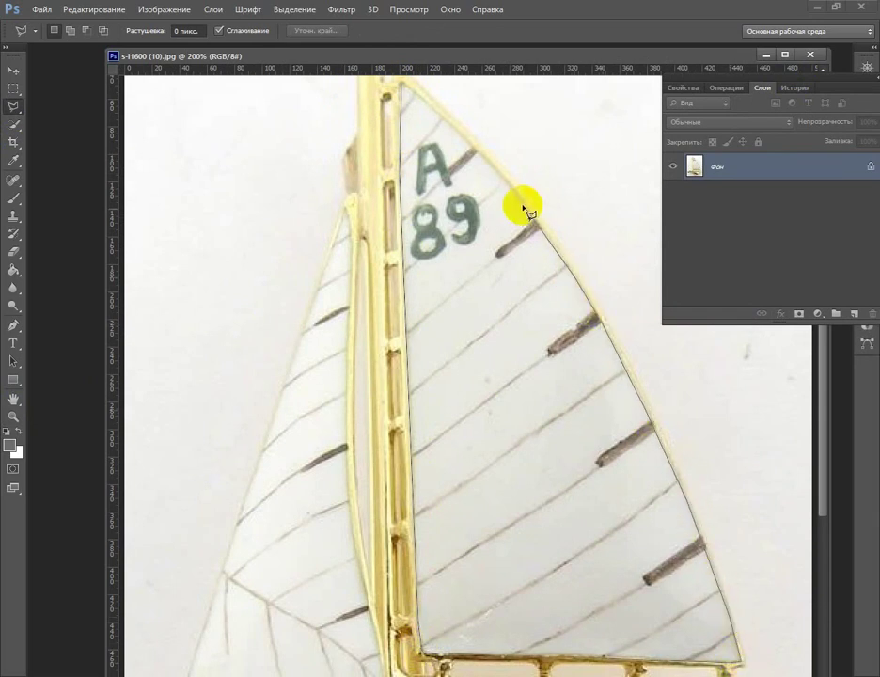
Cut the traced A 89 mainsail onto its own new layer
{"action": "left_click", "coordinate": [402, 85]}
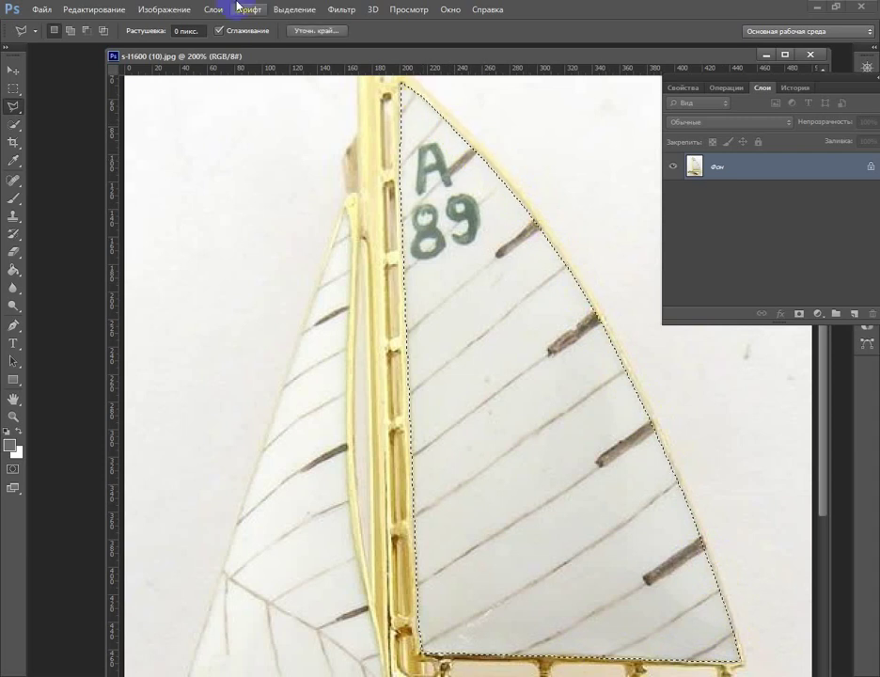
{"action": "right_click", "coordinate": [489, 362]}
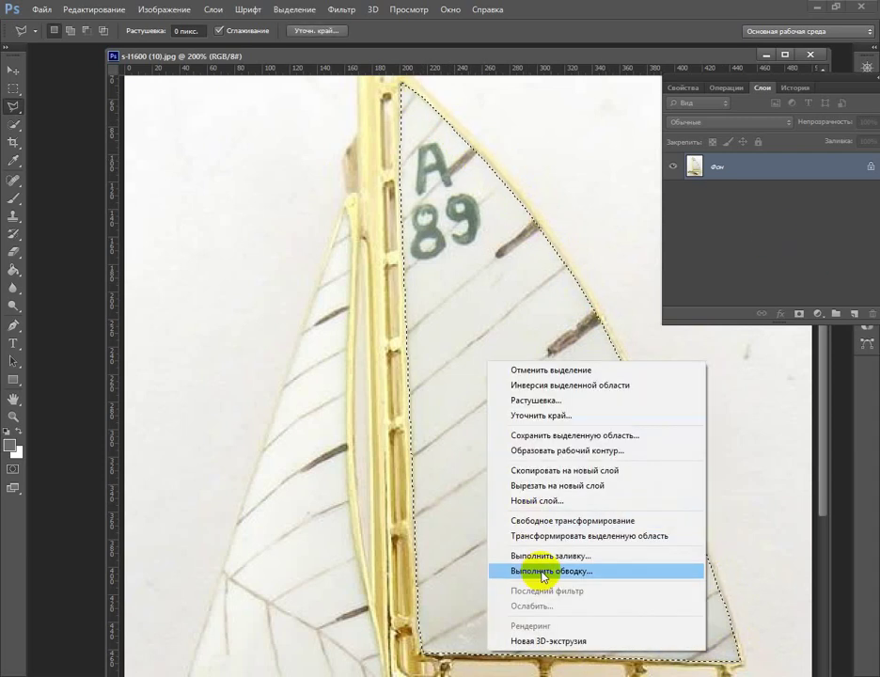
{"action": "left_click", "coordinate": [564, 470]}
{"action": "left_click_drag", "start_coordinate": [679, 83], "coordinate": [598, 139]}
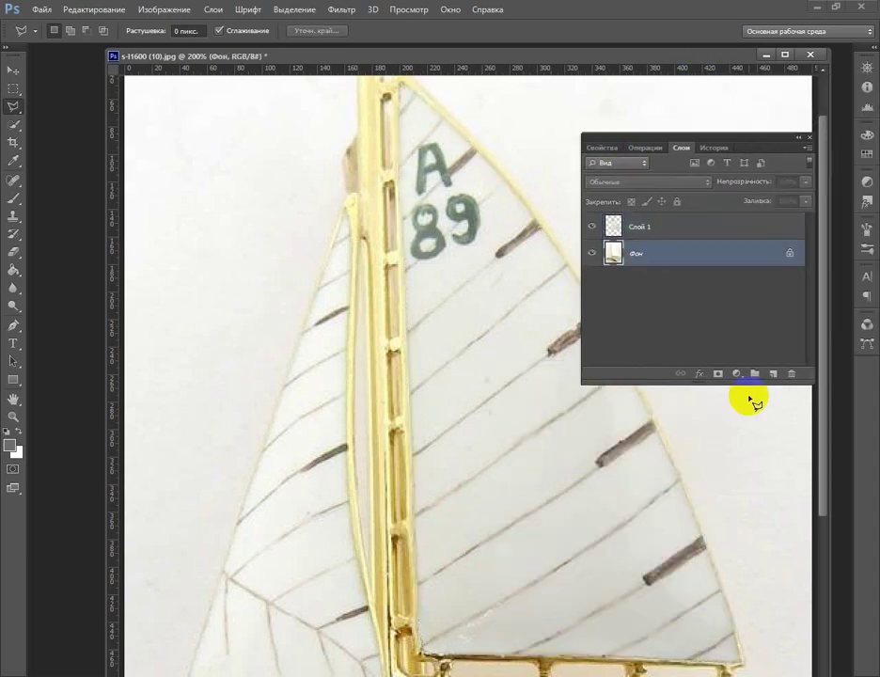
Add Слой 2, hide Слой 1 and make the Фон layer active
{"action": "left_click", "coordinate": [772, 373]}
{"action": "left_click", "coordinate": [612, 226]}
{"action": "left_click", "coordinate": [593, 226]}
{"action": "left_click", "coordinate": [593, 227]}
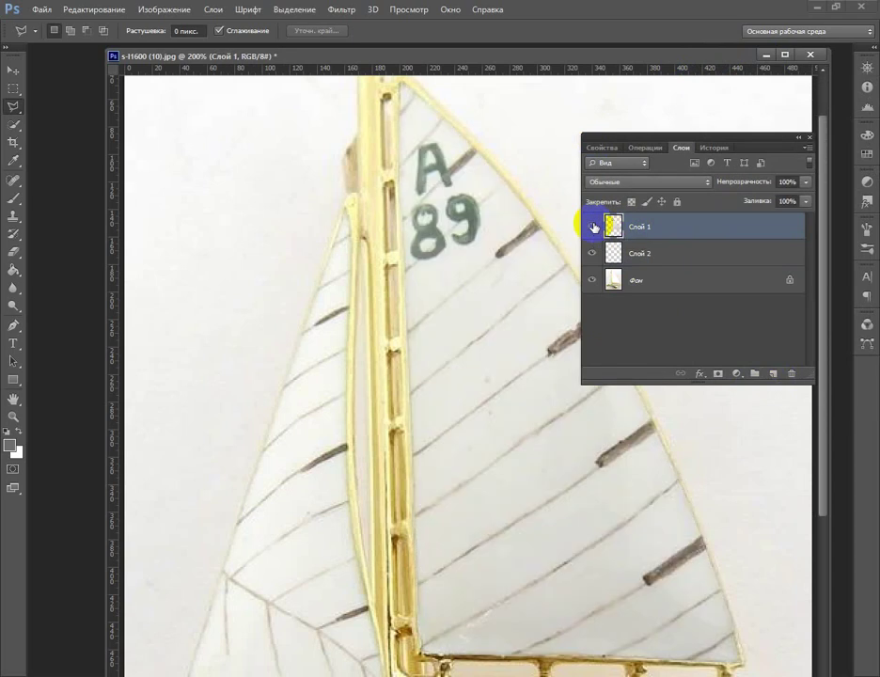
{"action": "scroll", "coordinate": [330, 482], "scroll_direction": "down", "scroll_amount": 2}
{"action": "left_click", "coordinate": [632, 278]}
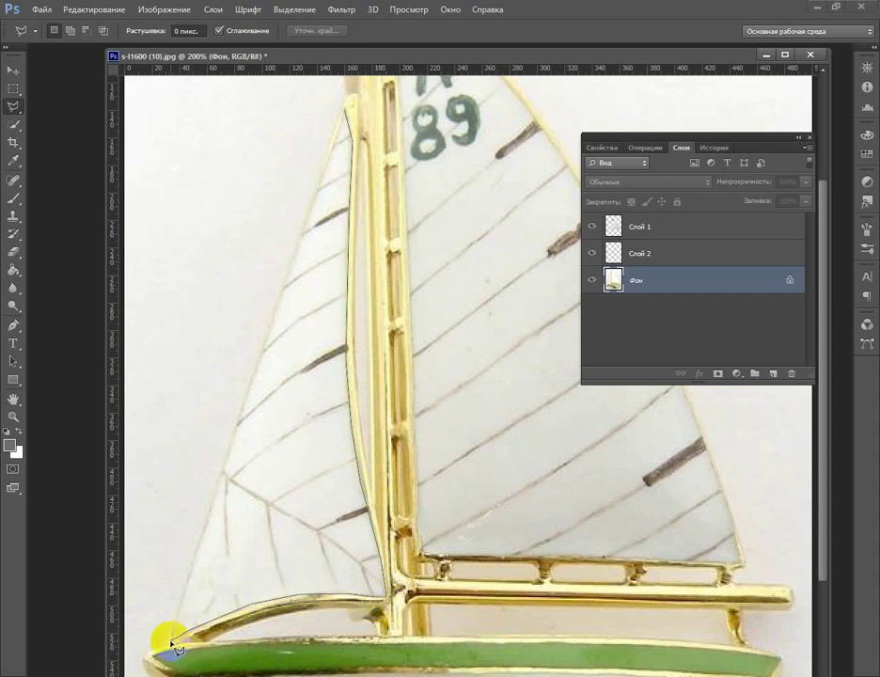
Cut the traced jib onto new layer Слой 3
{"action": "left_click", "coordinate": [348, 114]}
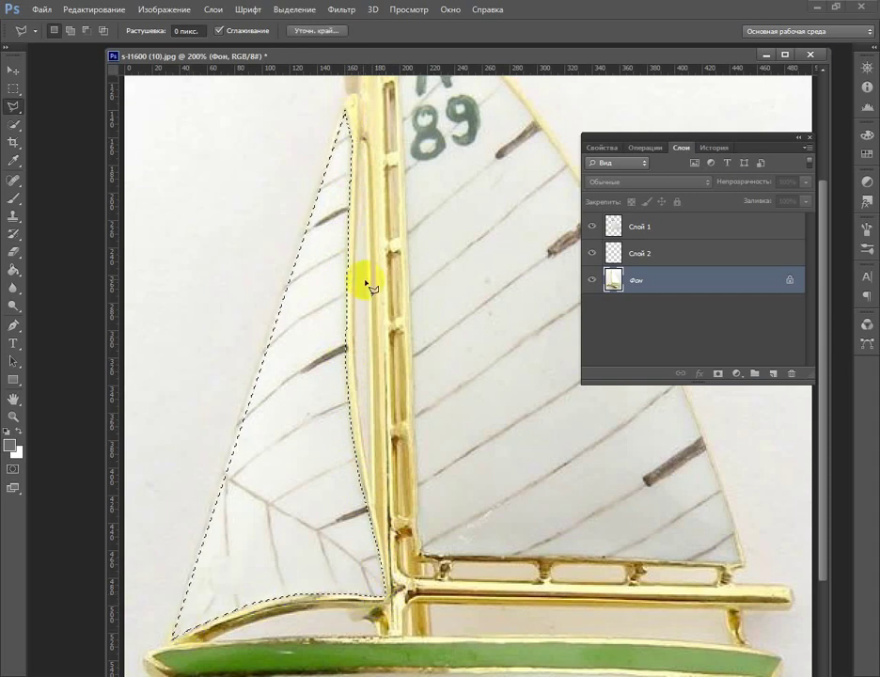
{"action": "right_click", "coordinate": [294, 298]}
{"action": "left_click", "coordinate": [370, 433]}
Hide Слой 3 and Слой 1 so both sails show white, then select Фон
{"action": "left_click", "coordinate": [593, 281]}
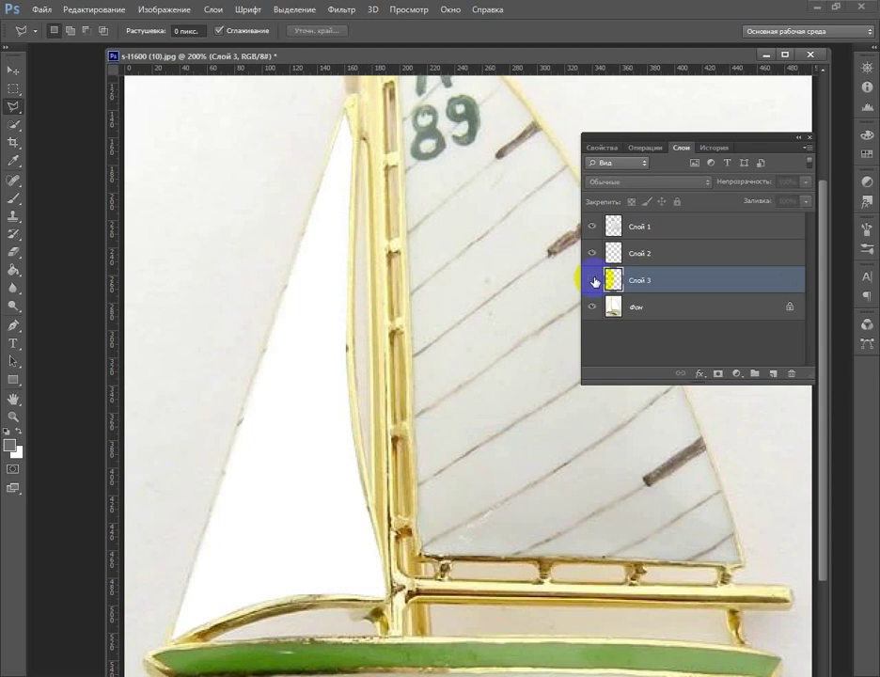
{"action": "left_click_drag", "start_coordinate": [594, 252], "coordinate": [668, 329]}
{"action": "left_click", "coordinate": [595, 226]}
{"action": "scroll", "coordinate": [527, 555], "scroll_direction": "down", "scroll_amount": 4}
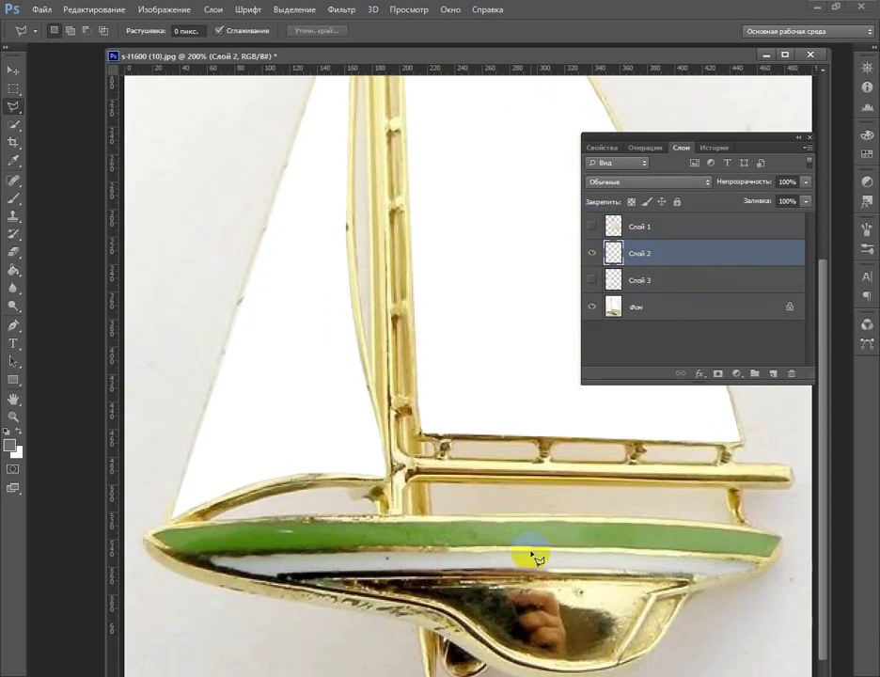
{"action": "left_click", "coordinate": [665, 316]}
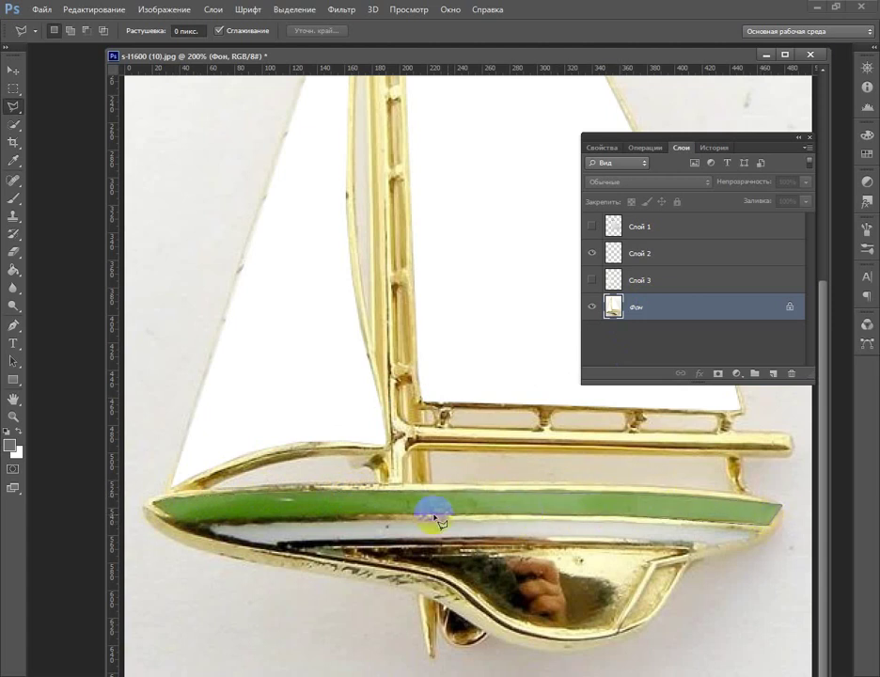
Cut the green hull stripe onto Слой 4 and hide it
{"action": "left_click", "coordinate": [157, 508]}
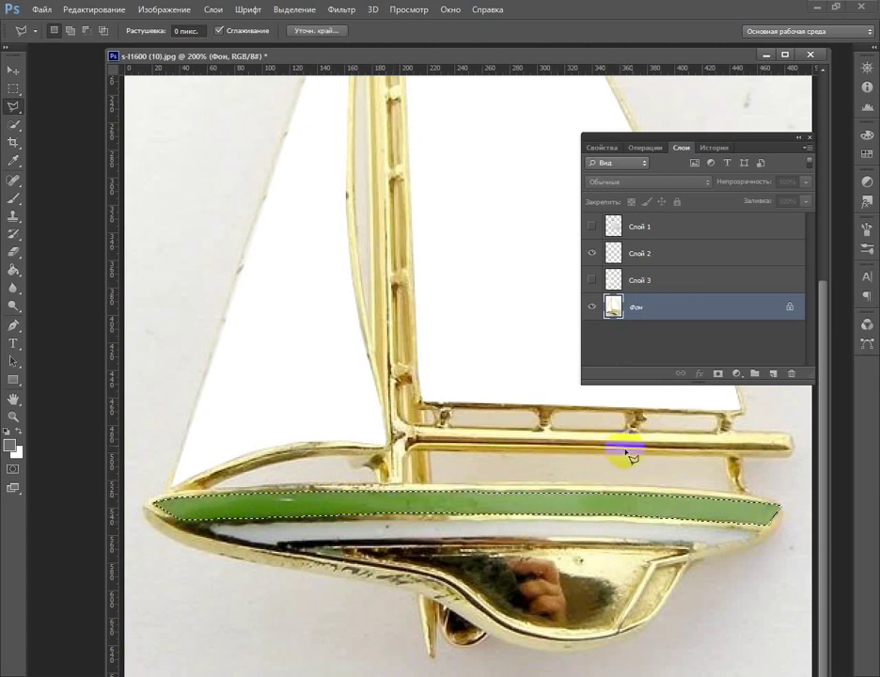
{"action": "right_click", "coordinate": [438, 213]}
{"action": "left_click", "coordinate": [500, 336]}
{"action": "left_click", "coordinate": [592, 307]}
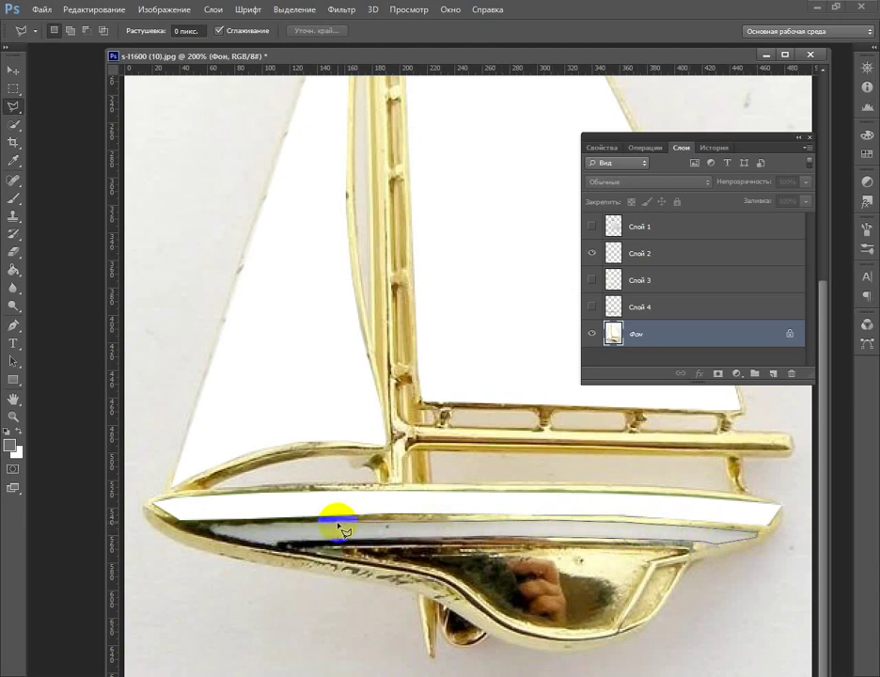
Cut the lower hull stripe and hull body onto Слой 5 and Слой 6, hiding the hull
{"action": "right_click", "coordinate": [419, 521]}
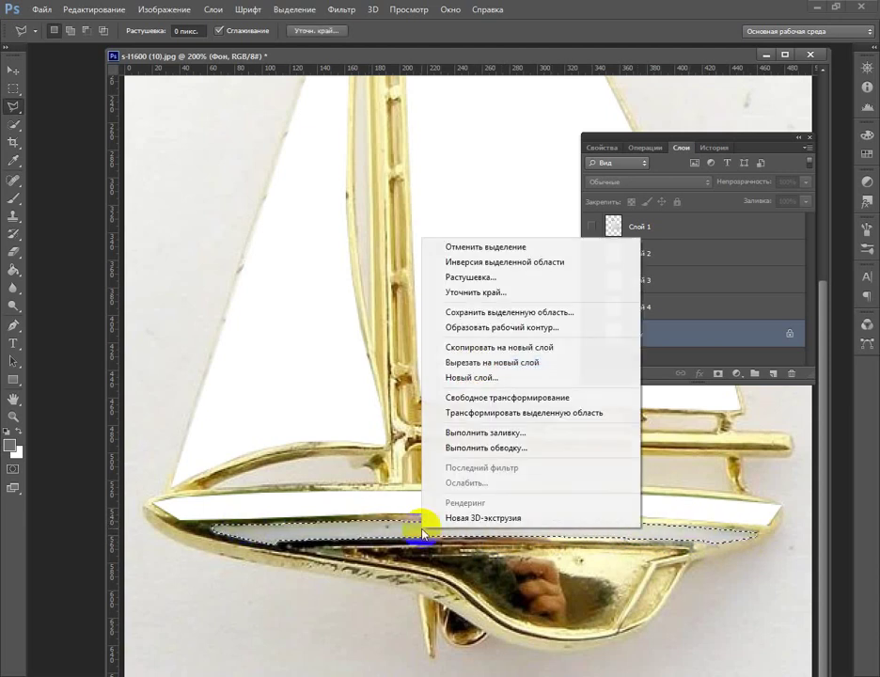
{"action": "left_click", "coordinate": [442, 360]}
{"action": "left_click", "coordinate": [607, 358]}
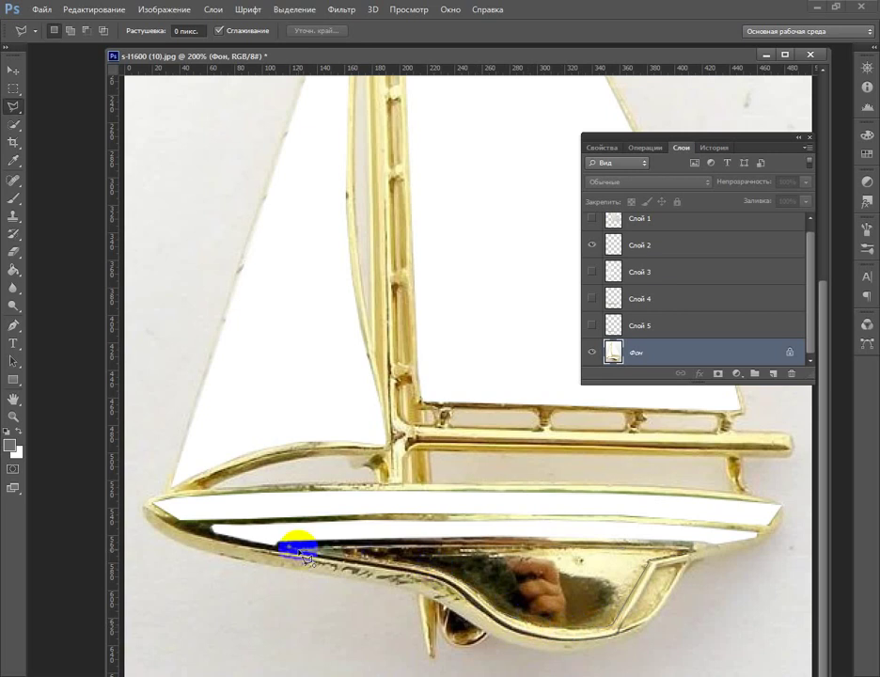
{"action": "right_click", "coordinate": [674, 354]}
{"action": "right_click", "coordinate": [529, 448]}
{"action": "left_click", "coordinate": [606, 411]}
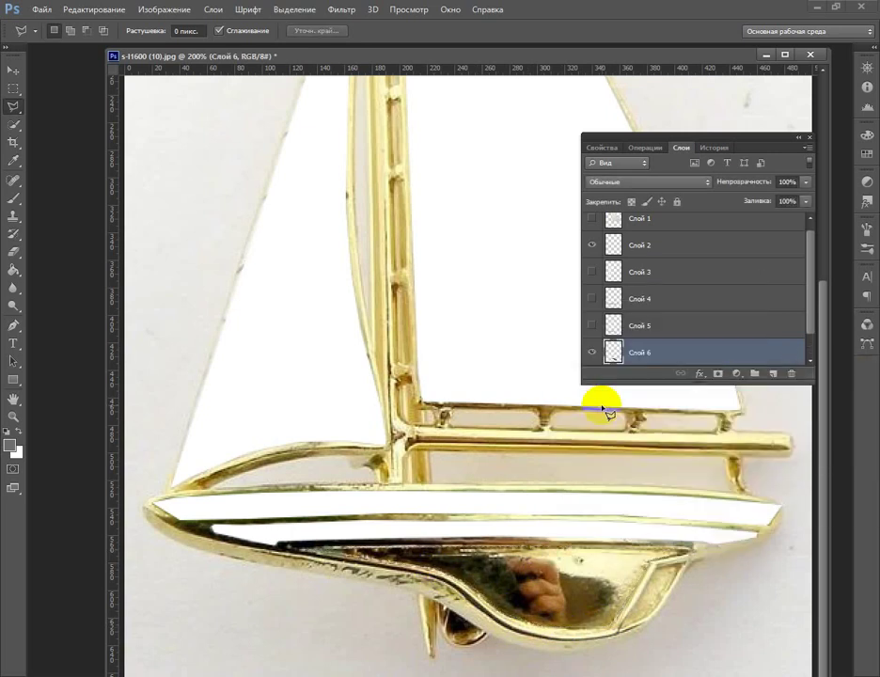
{"action": "left_click", "coordinate": [592, 326]}
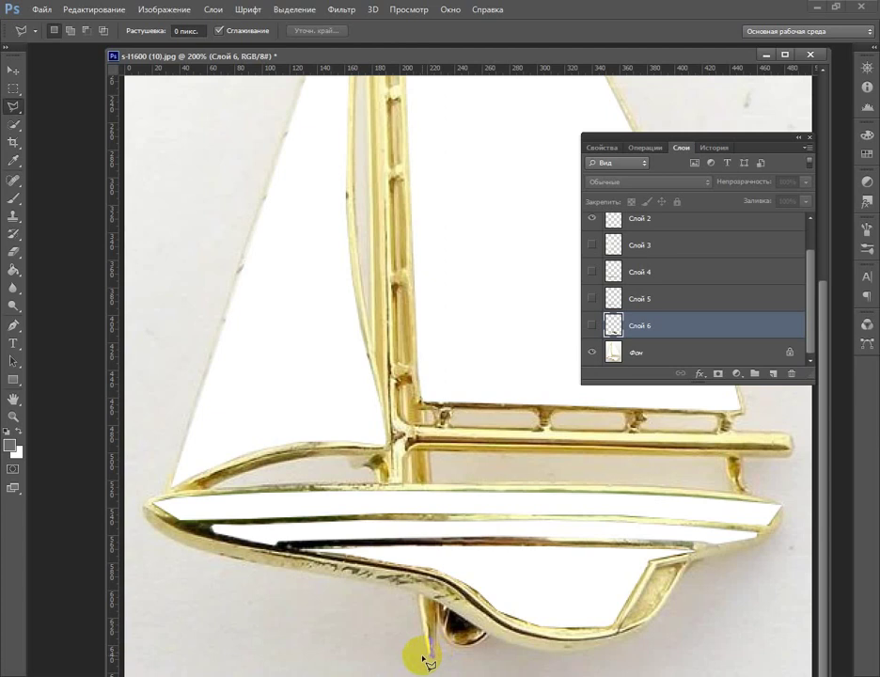
{"action": "scroll", "coordinate": [475, 477], "scroll_direction": "up", "scroll_amount": 3}
Zoom out to the whole boat and open the white car photo
{"action": "key", "text": "z"}
{"action": "left_click", "coordinate": [472, 625], "text": "alt"}
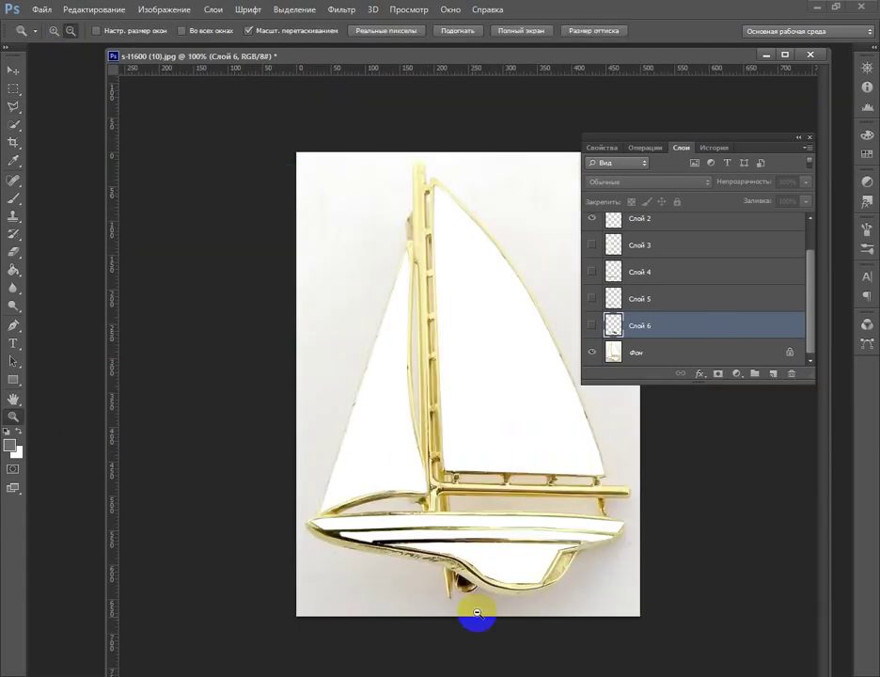
{"action": "left_click", "coordinate": [42, 12]}
{"action": "left_click", "coordinate": [59, 38]}
{"action": "left_click", "coordinate": [436, 305]}
{"action": "left_click", "coordinate": [595, 334]}
Bring the car photo into the brooch image and place it below the boat, now Слой 0
{"action": "key", "text": "v"}
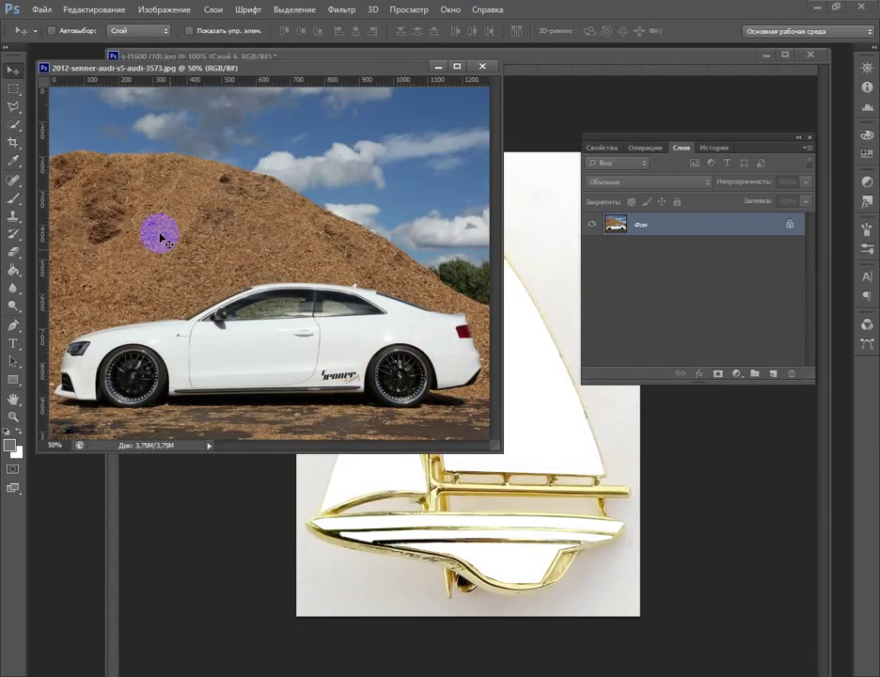
{"action": "left_click_drag", "start_coordinate": [157, 233], "coordinate": [377, 527]}
{"action": "left_click", "coordinate": [639, 353]}
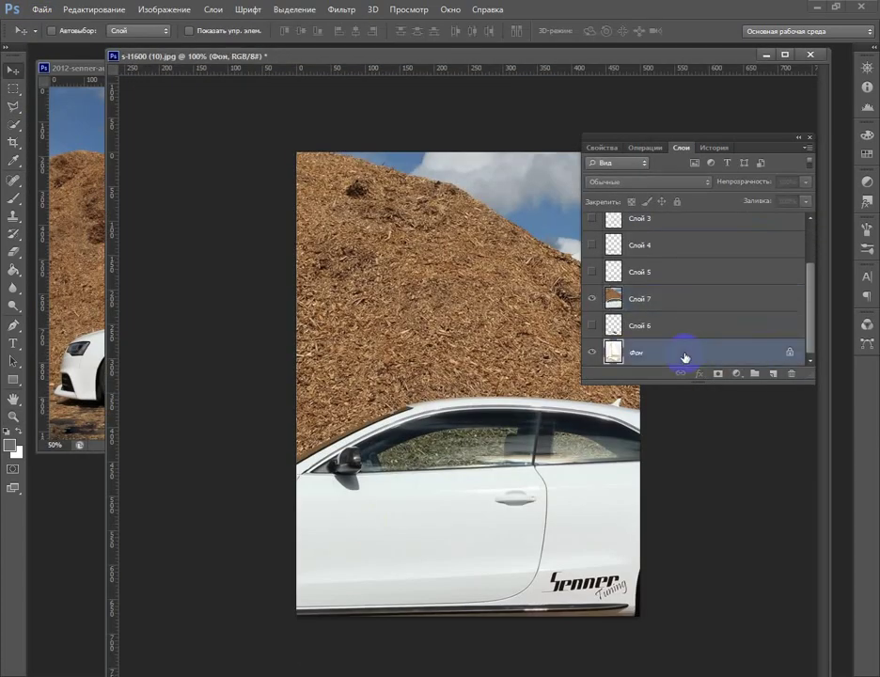
{"action": "double_click", "coordinate": [639, 353]}
{"action": "key", "text": "Return"}
{"action": "mouse_move", "coordinate": [639, 353]}
{"action": "left_mouse_down"}
{"action": "mouse_move", "coordinate": [647, 312]}
{"action": "mouse_move", "coordinate": [652, 359]}
{"action": "left_mouse_up"}
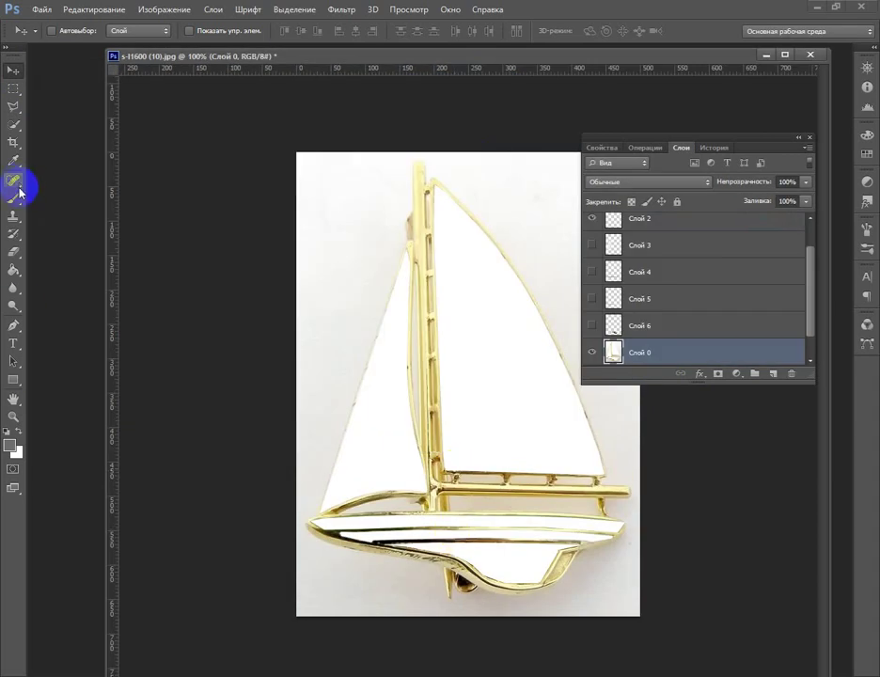
Magic-erase the white mainsail, jib and hull stripe areas to reveal the car
{"action": "right_click", "coordinate": [13, 252]}
{"action": "left_click", "coordinate": [85, 280]}
{"action": "left_click", "coordinate": [485, 367]}
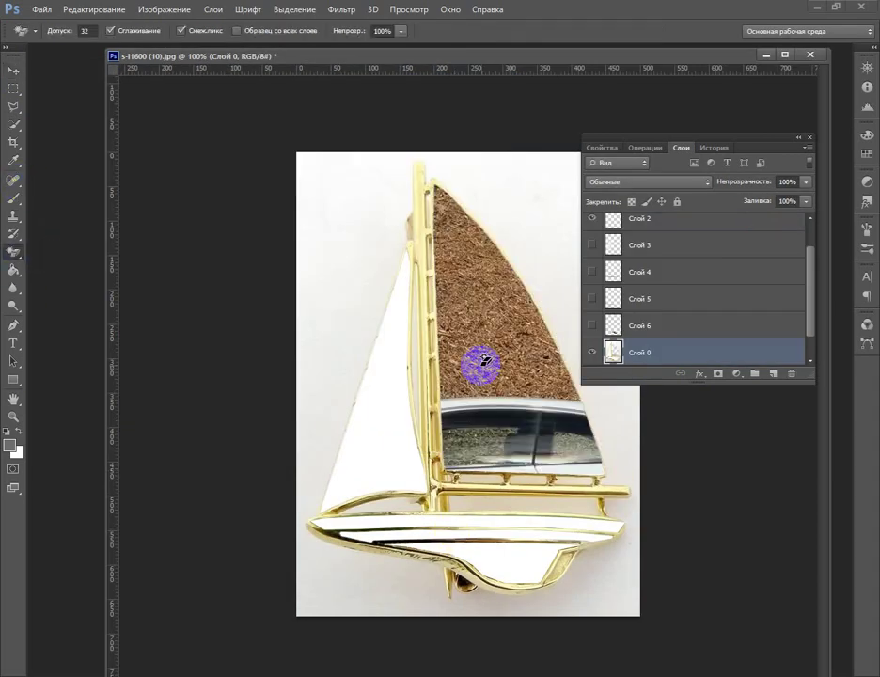
{"action": "left_click", "coordinate": [366, 408]}
{"action": "left_click", "coordinate": [501, 564]}
{"action": "left_click", "coordinate": [554, 525]}
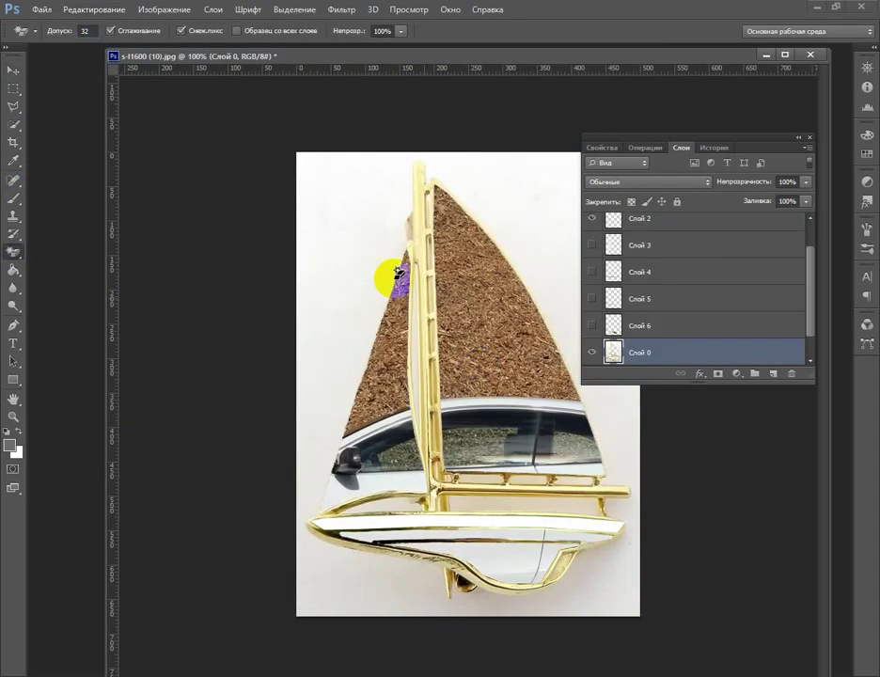
Shift the car picture on Слой 7 up and right into position
{"action": "left_click", "coordinate": [666, 355]}
{"action": "key", "text": "v"}
{"action": "mouse_move", "coordinate": [491, 569]}
{"action": "left_mouse_down"}
{"action": "mouse_move", "coordinate": [564, 521]}
{"action": "mouse_move", "coordinate": [541, 550]}
{"action": "left_mouse_up"}
{"action": "mouse_move", "coordinate": [593, 568]}
{"action": "left_mouse_down"}
{"action": "mouse_move", "coordinate": [612, 572]}
{"action": "mouse_move", "coordinate": [574, 551]}
{"action": "mouse_move", "coordinate": [332, 540]}
{"action": "mouse_move", "coordinate": [418, 599]}
{"action": "mouse_move", "coordinate": [612, 604]}
{"action": "mouse_move", "coordinate": [608, 598]}
{"action": "left_mouse_up"}
Erase the car picture behind both sails and the white area under the hull
{"action": "left_click", "coordinate": [13, 252]}
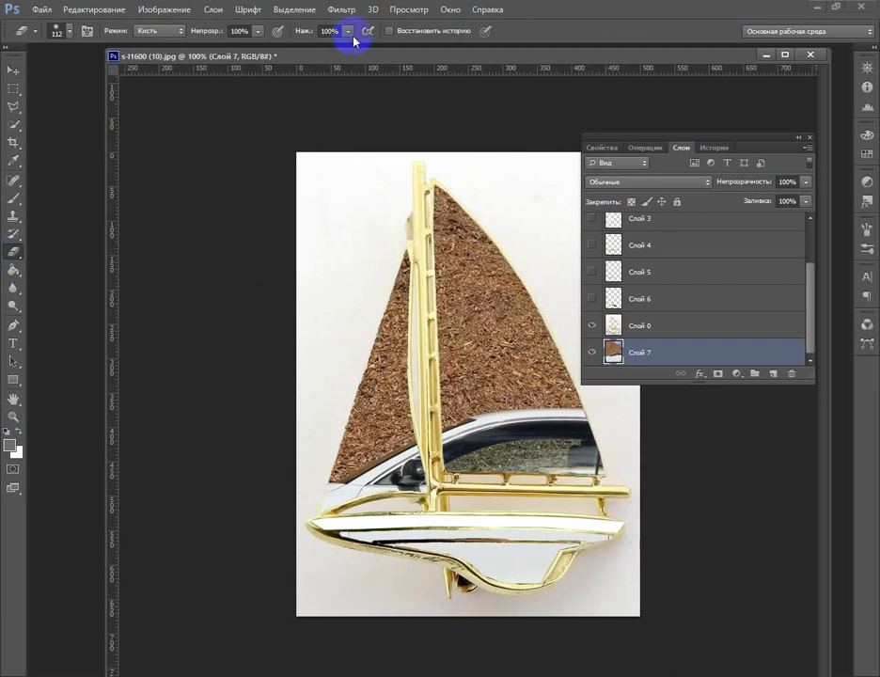
{"action": "mouse_move", "coordinate": [442, 193]}
{"action": "left_mouse_down"}
{"action": "mouse_move", "coordinate": [556, 370]}
{"action": "mouse_move", "coordinate": [527, 340]}
{"action": "mouse_move", "coordinate": [369, 374]}
{"action": "mouse_move", "coordinate": [447, 448]}
{"action": "left_mouse_up"}
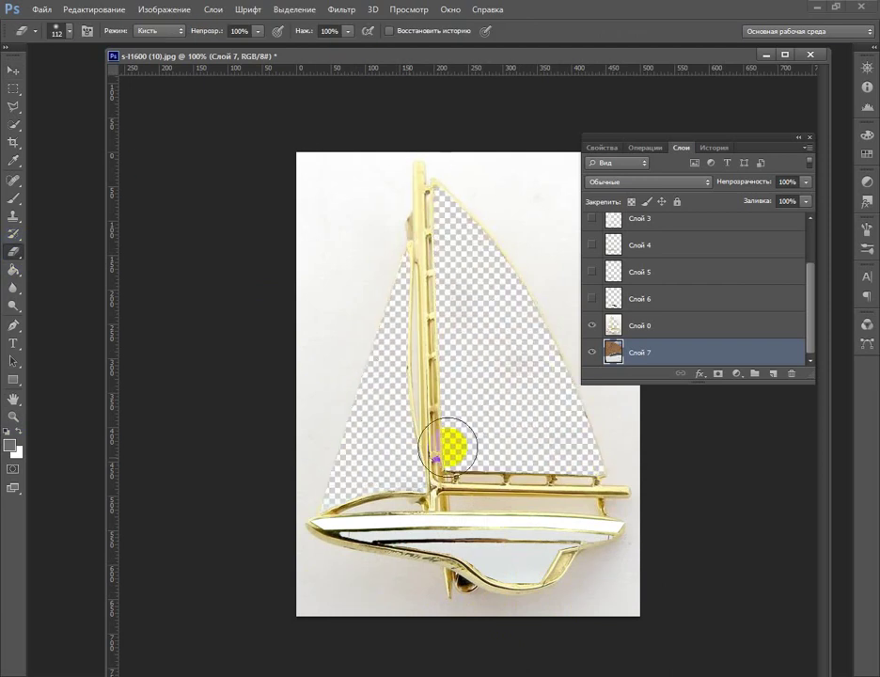
{"action": "left_click", "coordinate": [68, 30]}
{"action": "left_click", "coordinate": [398, 583]}
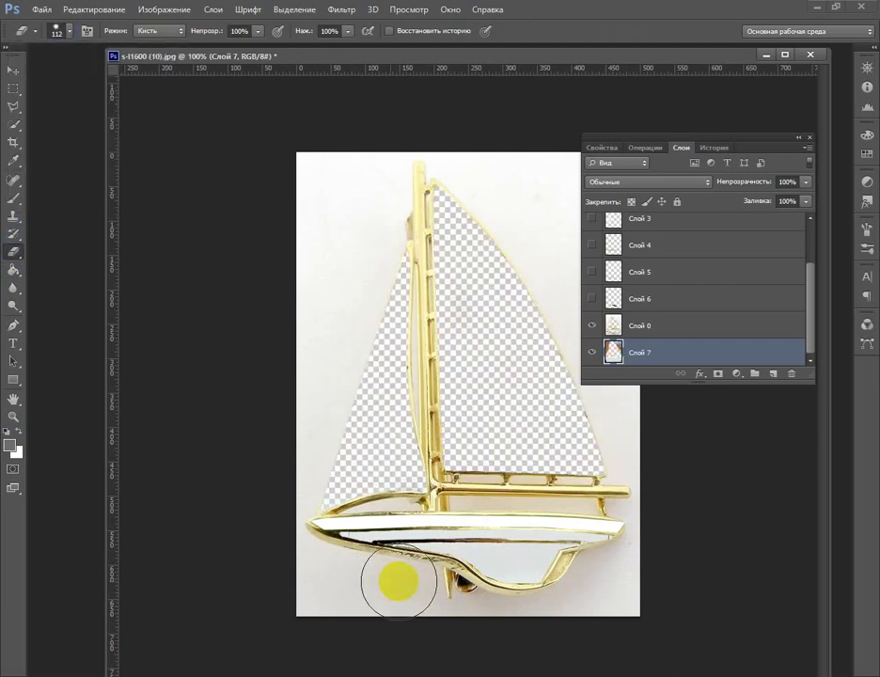
{"action": "left_click_drag", "start_coordinate": [398, 583], "coordinate": [522, 580]}
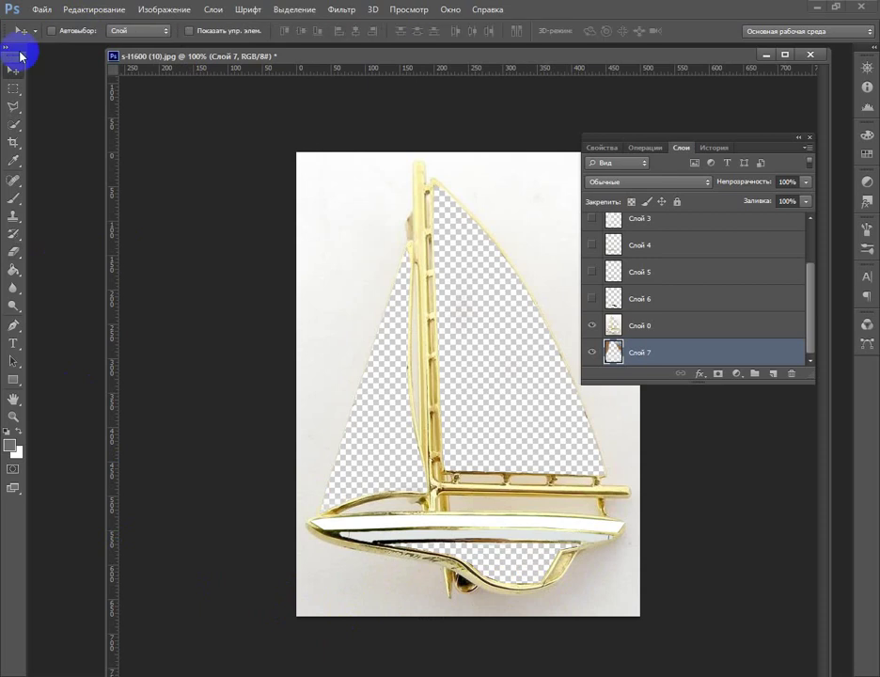
On Слой 0, erase the white stripe between the hull rails with a smaller eraser
{"action": "left_click", "coordinate": [465, 385], "text": "ctrl"}
{"action": "scroll", "coordinate": [477, 536], "scroll_direction": "down", "scroll_amount": 3}
{"action": "left_click", "coordinate": [628, 325]}
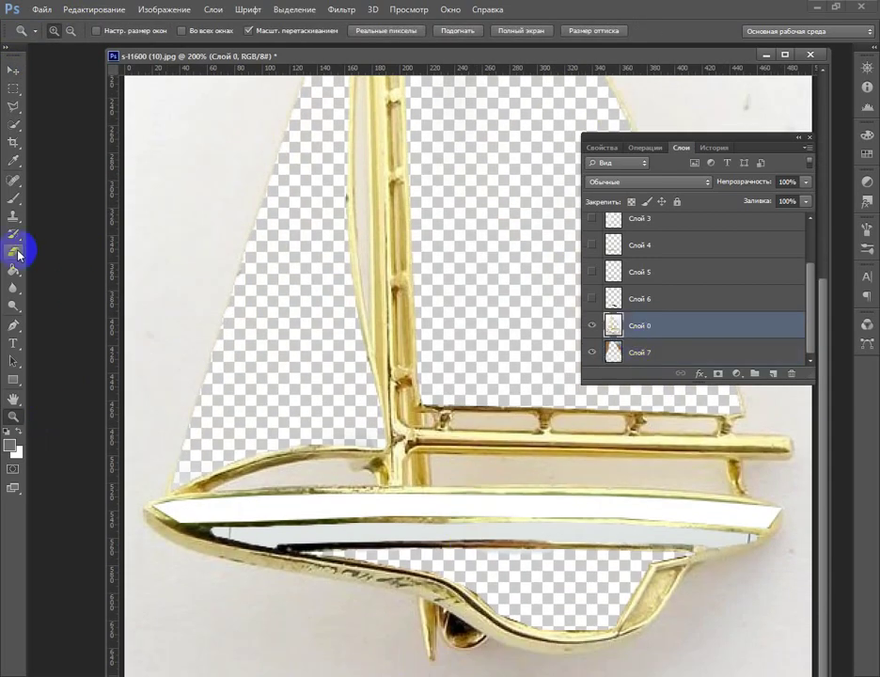
{"action": "right_click", "coordinate": [14, 252]}
{"action": "left_click", "coordinate": [113, 284]}
{"action": "key", "text": "shift+e"}
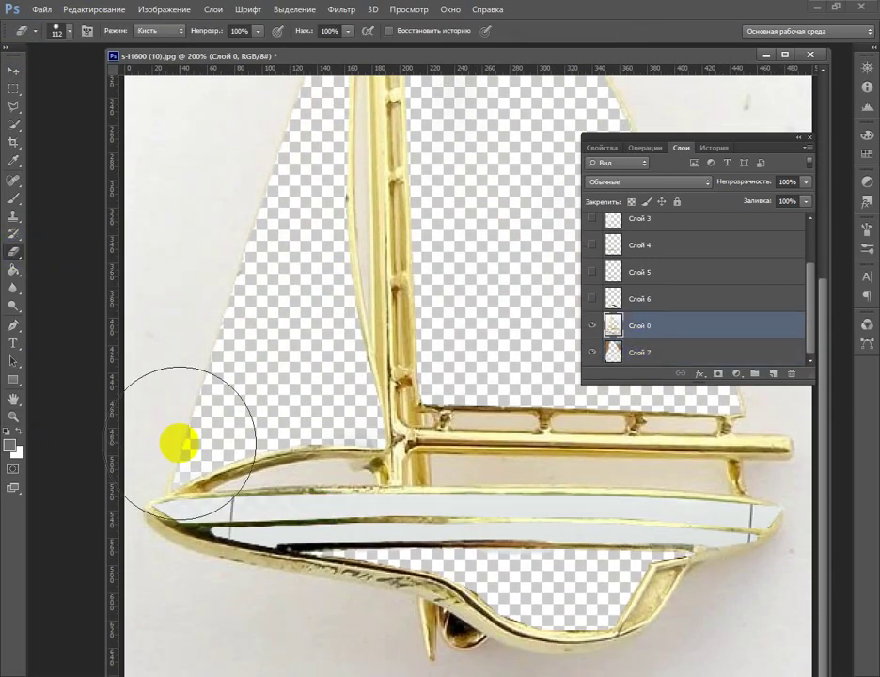
{"action": "key", "text": "alt+bracketleft"}
{"action": "left_click_drag", "start_coordinate": [279, 481], "coordinate": [786, 477]}
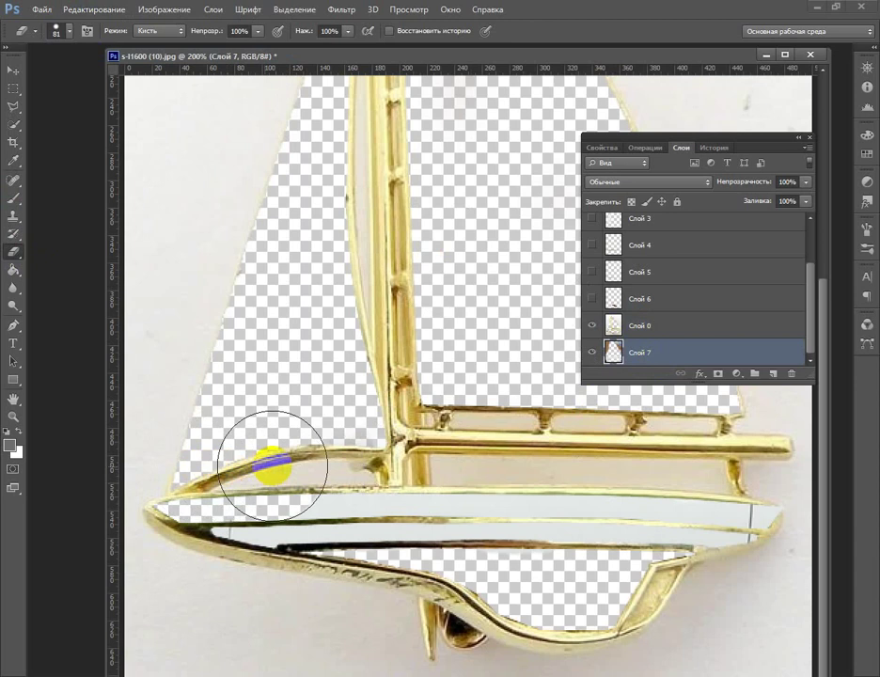
Zoom out to the whole brooch and bring up the Open dialog
{"action": "key", "text": "z"}
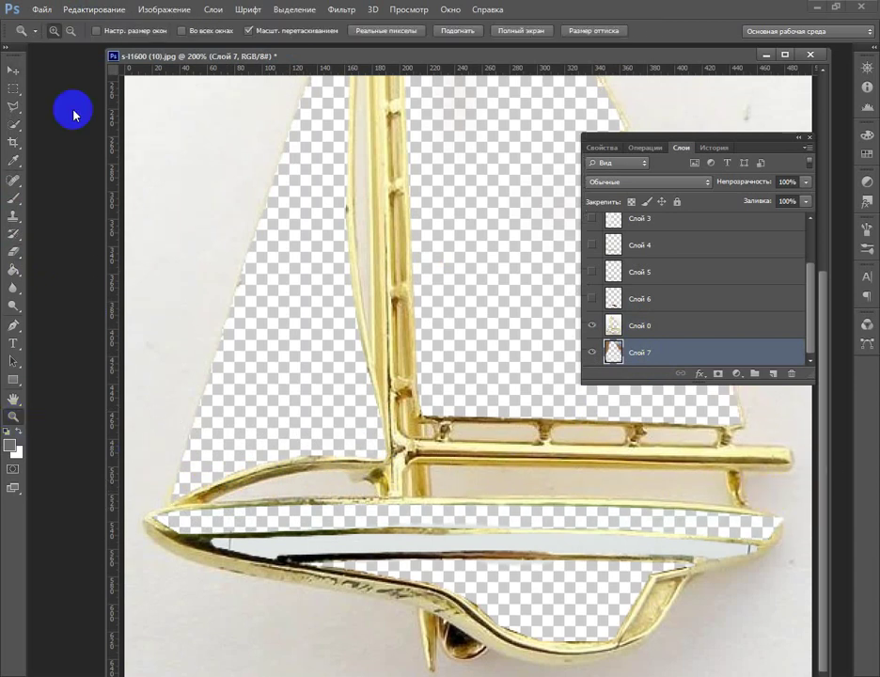
{"action": "left_click", "coordinate": [330, 407], "text": "alt"}
{"action": "left_click", "coordinate": [35, 9]}
{"action": "left_click", "coordinate": [42, 37]}
Open the green Lotus photo and place it beneath the brooch layer
{"action": "double_click", "coordinate": [508, 301]}
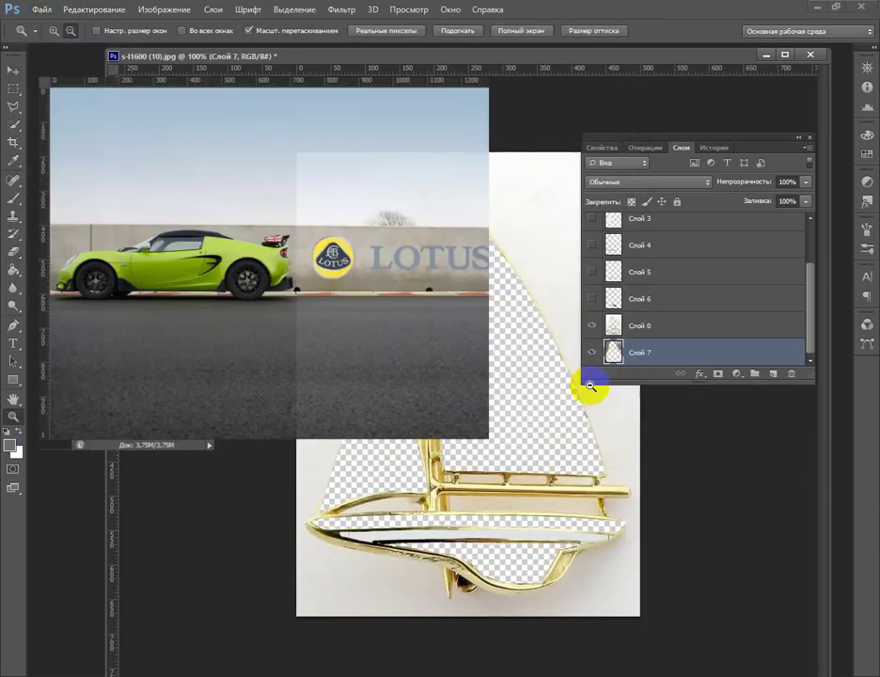
{"action": "key", "text": "v"}
{"action": "left_click_drag", "start_coordinate": [514, 467], "coordinate": [508, 404]}
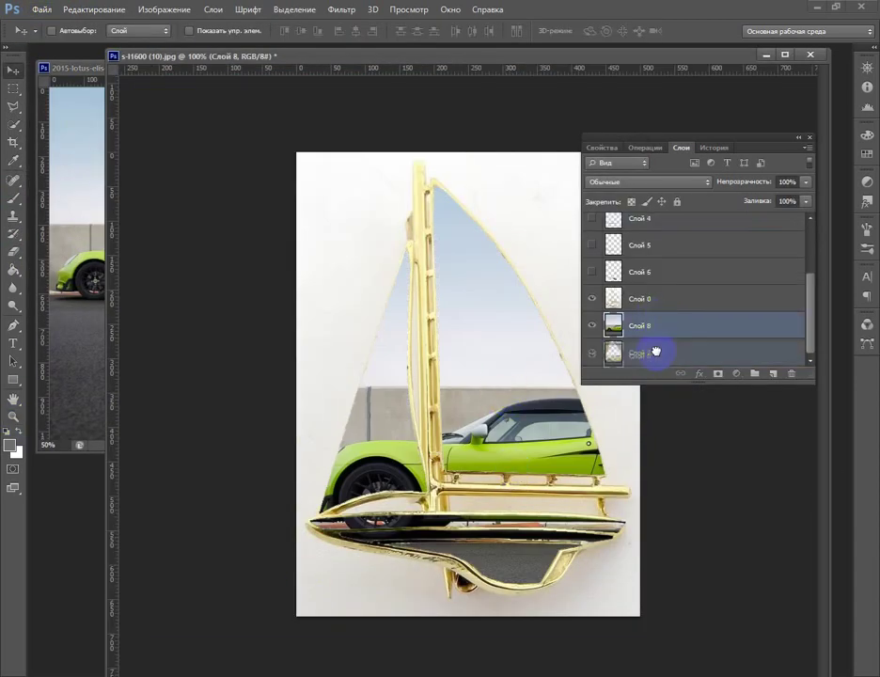
{"action": "left_click_drag", "start_coordinate": [639, 352], "coordinate": [655, 350]}
{"action": "left_click_drag", "start_coordinate": [484, 367], "coordinate": [491, 421]}
Scale the Lotus photo to about 124% so sky fills the sails, erasing it from the hull
{"action": "key", "text": "ctrl+t"}
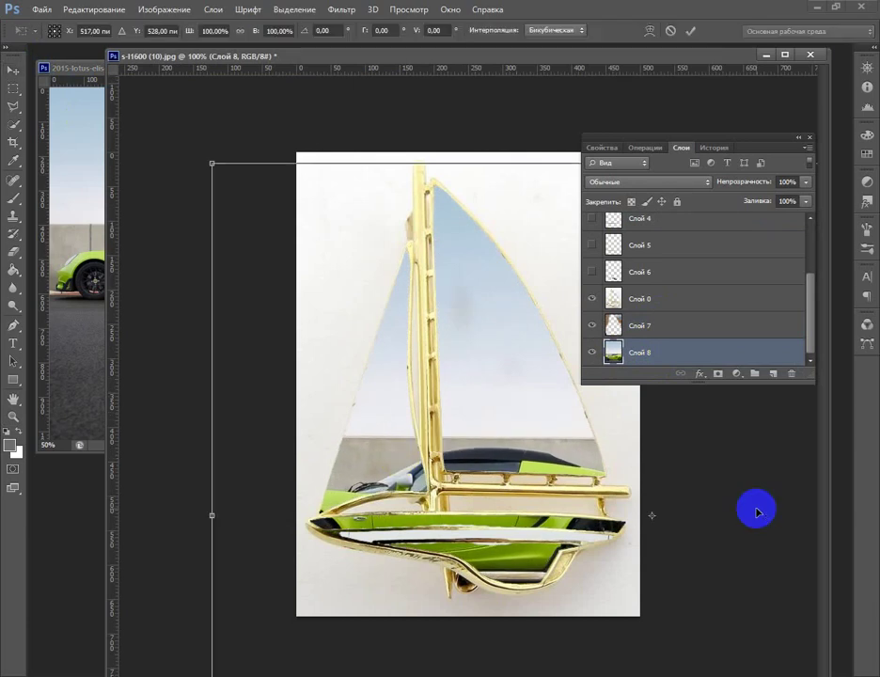
{"action": "left_click_drag", "start_coordinate": [210, 157], "coordinate": [291, 166]}
{"action": "mouse_move", "coordinate": [533, 400]}
{"action": "left_mouse_down"}
{"action": "mouse_move", "coordinate": [675, 457]}
{"action": "mouse_move", "coordinate": [134, 487]}
{"action": "mouse_move", "coordinate": [565, 515]}
{"action": "mouse_move", "coordinate": [336, 311]}
{"action": "mouse_move", "coordinate": [320, 307]}
{"action": "left_mouse_up"}
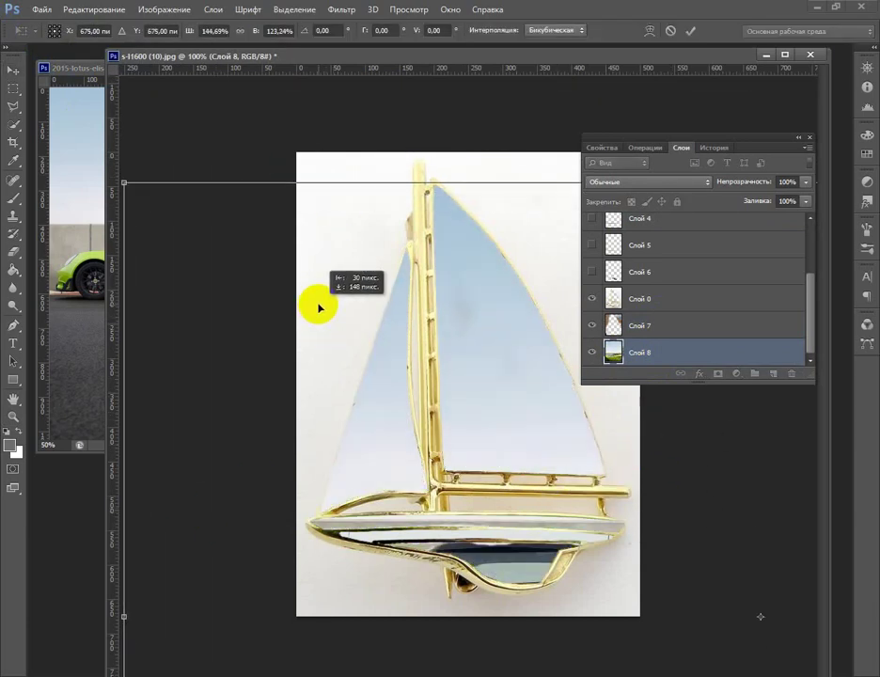
{"action": "left_click", "coordinate": [13, 71]}
{"action": "left_click", "coordinate": [340, 261]}
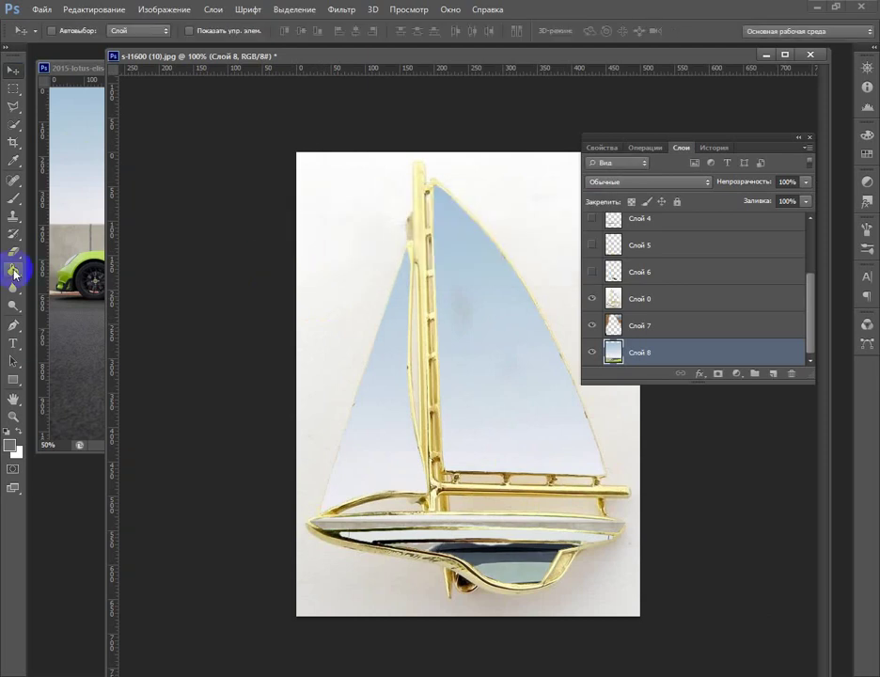
{"action": "left_click", "coordinate": [13, 252]}
{"action": "left_click_drag", "start_coordinate": [456, 577], "coordinate": [454, 612]}
Crop a thin strip of the car and drop it onto the boat hull
{"action": "left_click", "coordinate": [13, 70]}
{"action": "left_click_drag", "start_coordinate": [71, 67], "coordinate": [383, 94]}
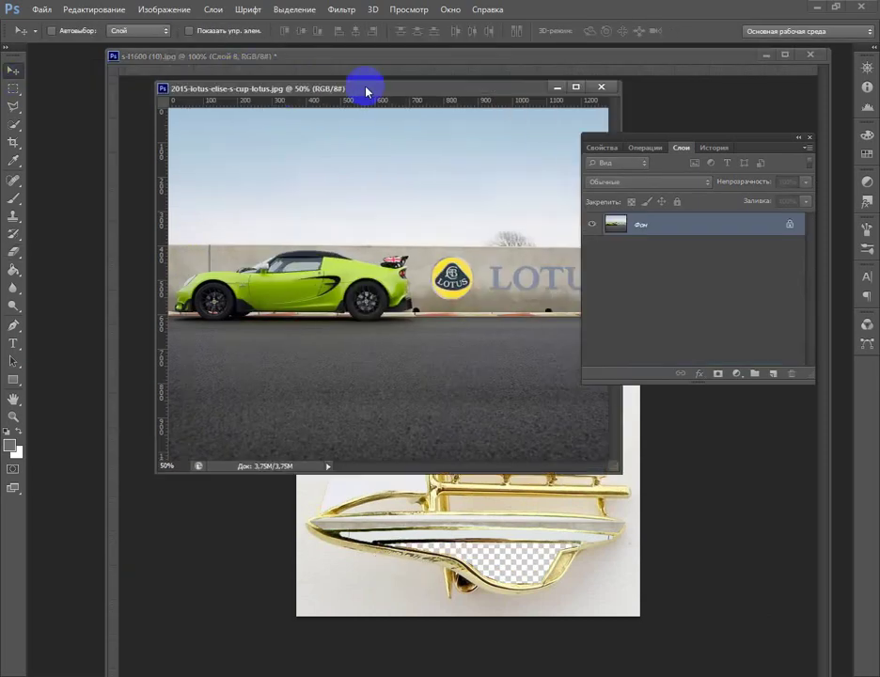
{"action": "key", "text": "c"}
{"action": "left_click_drag", "start_coordinate": [247, 284], "coordinate": [370, 309]}
{"action": "key", "text": "v"}
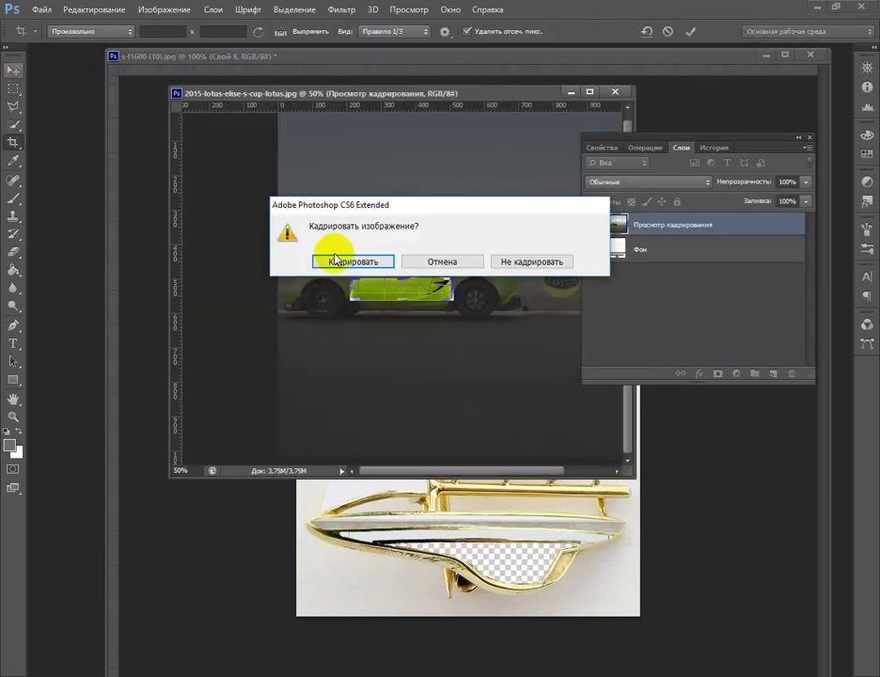
{"action": "left_click", "coordinate": [350, 374]}
{"action": "mouse_move", "coordinate": [225, 143]}
{"action": "left_mouse_down"}
{"action": "mouse_move", "coordinate": [458, 545]}
{"action": "mouse_move", "coordinate": [438, 539]}
{"action": "left_mouse_up"}
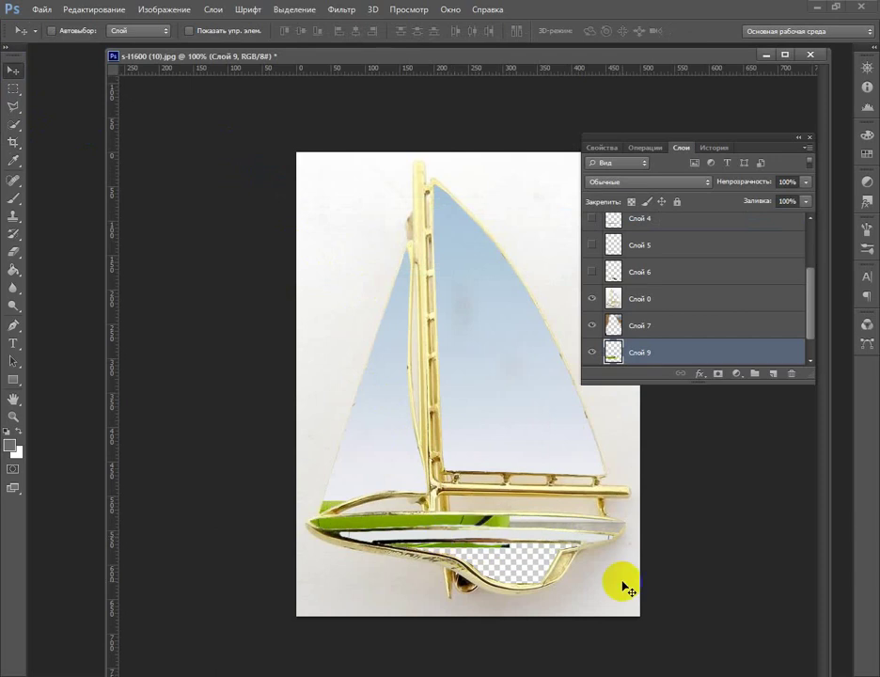
Stretch the car strip left, right and down to cover the hull band
{"action": "key", "text": "ctrl+t"}
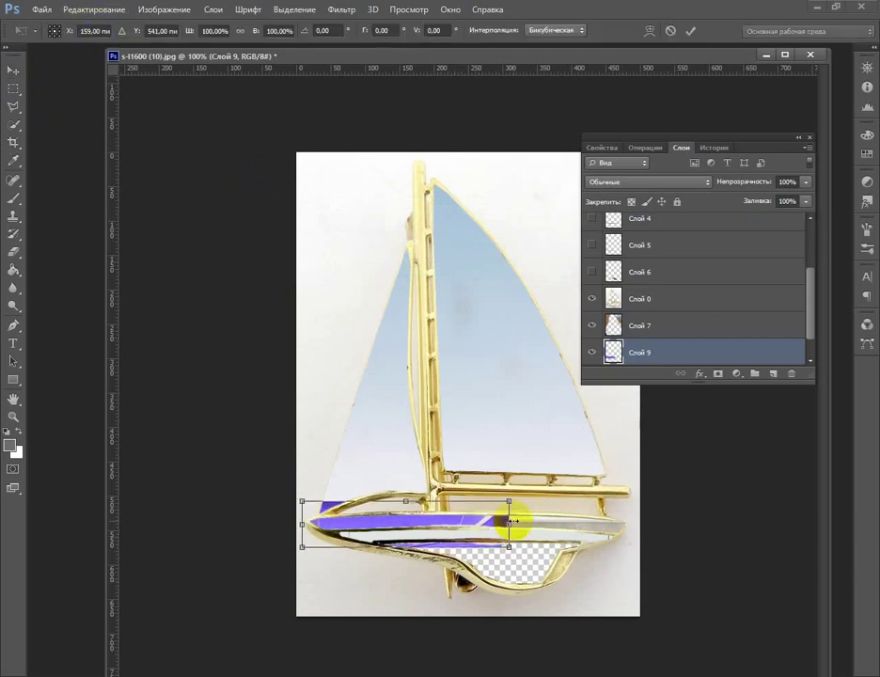
{"action": "left_click_drag", "start_coordinate": [516, 520], "coordinate": [821, 520]}
{"action": "left_click_drag", "start_coordinate": [294, 520], "coordinate": [245, 520]}
{"action": "mouse_move", "coordinate": [533, 546]}
{"action": "left_mouse_down"}
{"action": "mouse_move", "coordinate": [533, 564]}
{"action": "mouse_move", "coordinate": [551, 536]}
{"action": "left_mouse_up"}
{"action": "left_click", "coordinate": [11, 70]}
{"action": "key", "text": "Return"}
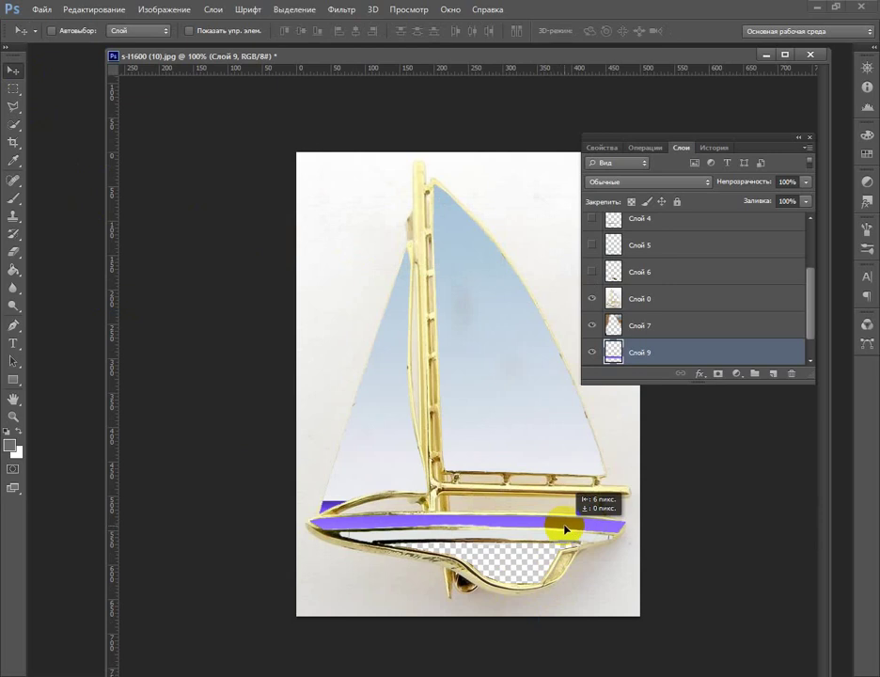
Erase the Lotus sky from the right sail, then select the hull strip layer
{"action": "scroll", "coordinate": [713, 324], "scroll_direction": "down", "scroll_amount": 1}
{"action": "left_click", "coordinate": [696, 352]}
{"action": "left_click", "coordinate": [14, 252]}
{"action": "mouse_move", "coordinate": [364, 534]}
{"action": "left_mouse_down"}
{"action": "mouse_move", "coordinate": [428, 191]}
{"action": "mouse_move", "coordinate": [471, 465]}
{"action": "mouse_move", "coordinate": [612, 598]}
{"action": "left_mouse_up"}
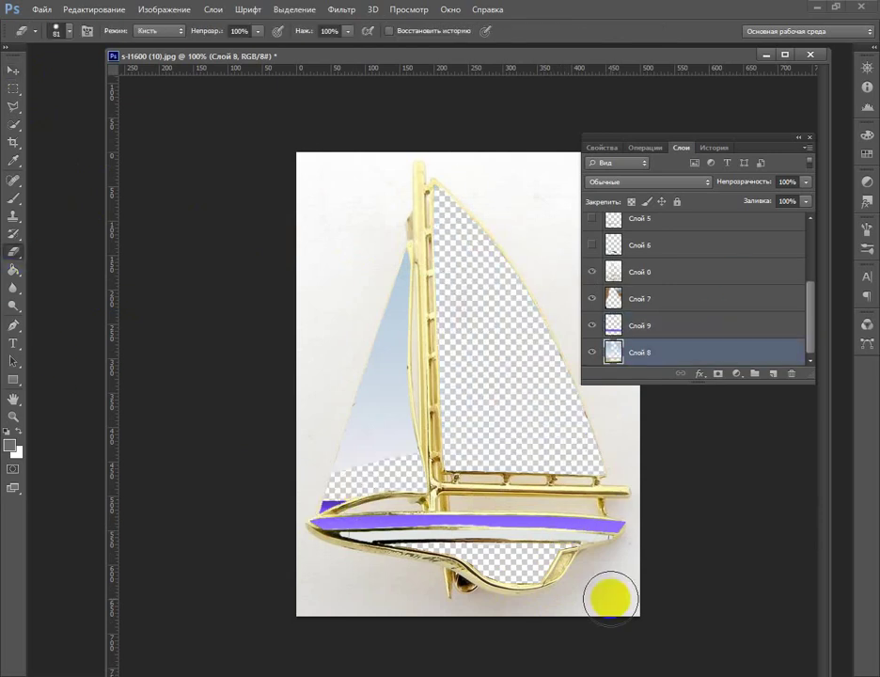
{"action": "left_click", "coordinate": [620, 328]}
Open the enamel heart pendant photo and copy it into the mainsail area
{"action": "left_click", "coordinate": [41, 10]}
{"action": "left_click", "coordinate": [66, 40]}
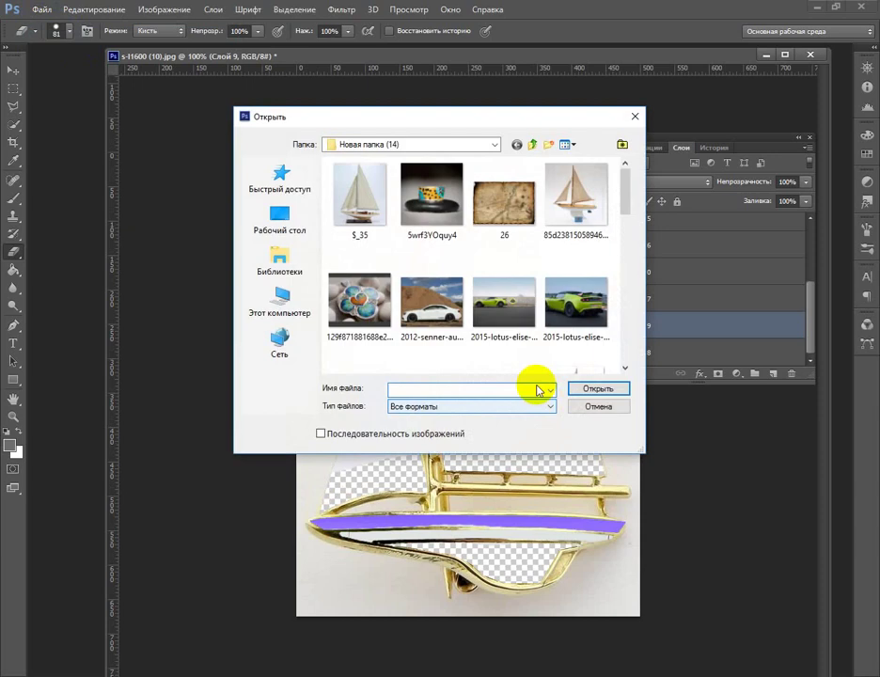
{"action": "left_click", "coordinate": [357, 306]}
{"action": "left_click", "coordinate": [590, 387]}
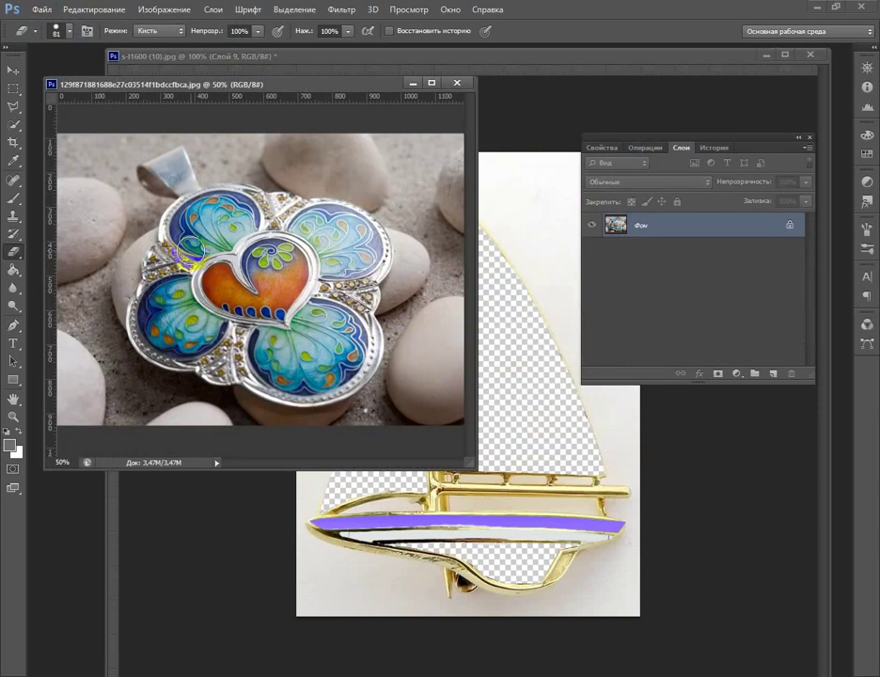
{"action": "key", "text": "v"}
{"action": "mouse_move", "coordinate": [235, 282]}
{"action": "left_mouse_down"}
{"action": "mouse_move", "coordinate": [507, 412]}
{"action": "mouse_move", "coordinate": [349, 363]}
{"action": "left_mouse_up"}
{"action": "left_click", "coordinate": [457, 83]}
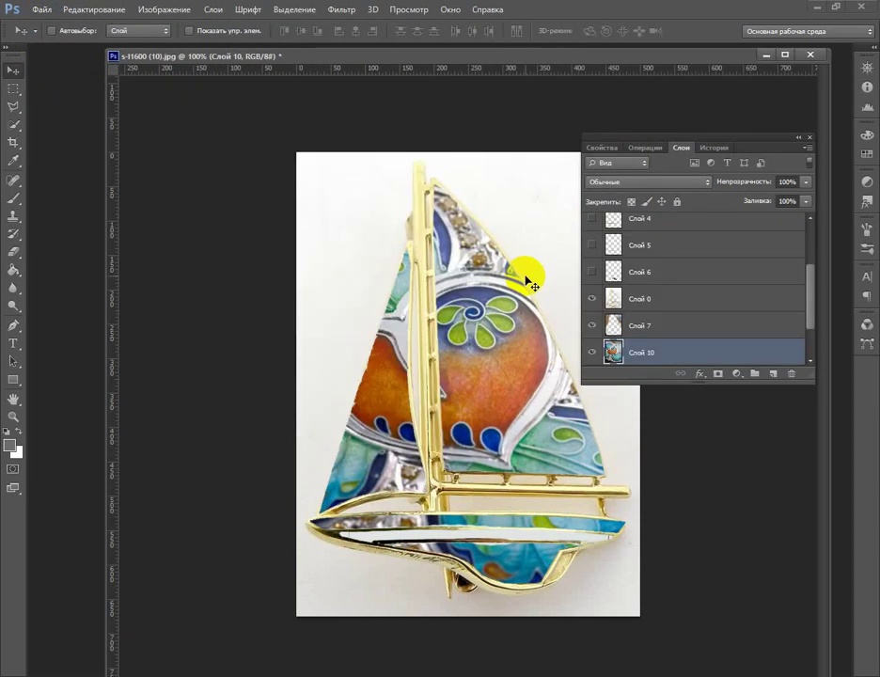
Scale and stretch the pendant image to cover the large right sail
{"action": "key", "text": "ctrl+t"}
{"action": "mouse_move", "coordinate": [492, 305]}
{"action": "left_mouse_down"}
{"action": "mouse_move", "coordinate": [157, 186]}
{"action": "mouse_move", "coordinate": [758, 607]}
{"action": "mouse_move", "coordinate": [611, 568]}
{"action": "left_mouse_up"}
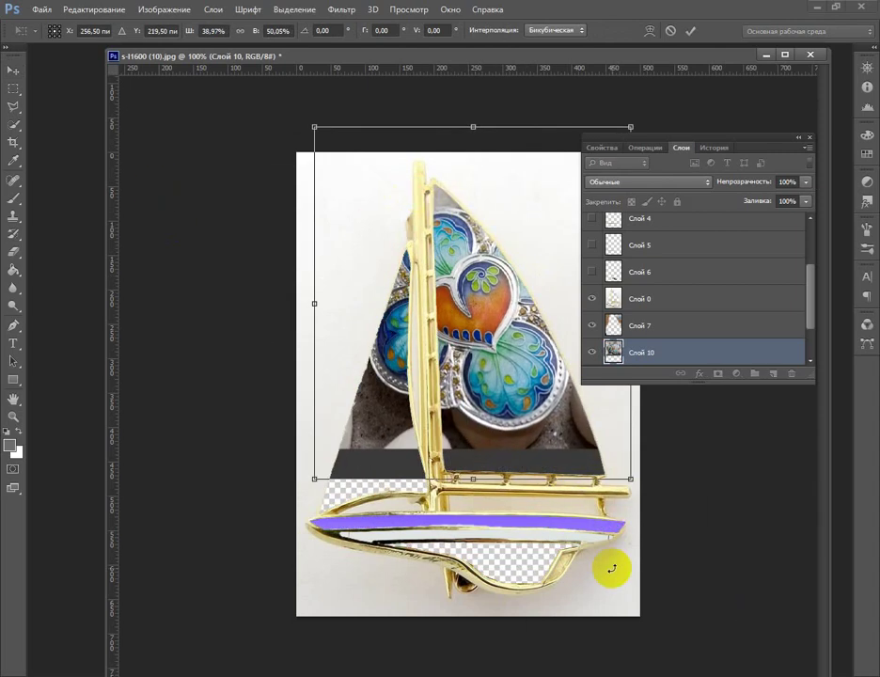
{"action": "left_click_drag", "start_coordinate": [630, 479], "coordinate": [670, 637]}
{"action": "left_click_drag", "start_coordinate": [527, 404], "coordinate": [590, 435]}
{"action": "mouse_move", "coordinate": [701, 395]}
{"action": "left_mouse_down"}
{"action": "mouse_move", "coordinate": [689, 399]}
{"action": "mouse_move", "coordinate": [582, 334]}
{"action": "left_mouse_up"}
{"action": "left_click_drag", "start_coordinate": [664, 566], "coordinate": [556, 502]}
Skew the pendant about 16 degrees, nudge it down, rotate slightly and apply
{"action": "right_click", "coordinate": [492, 360]}
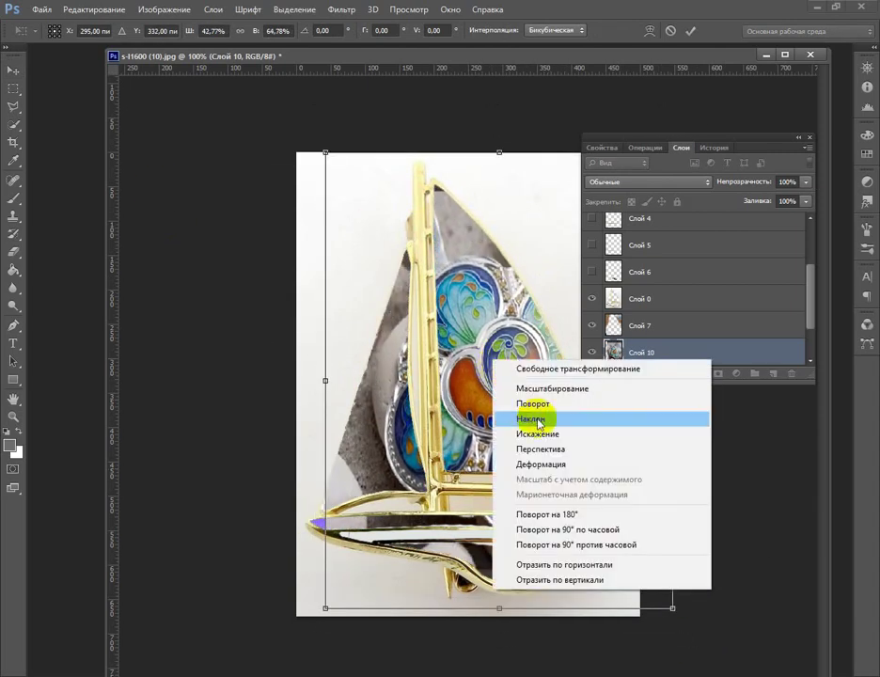
{"action": "left_click", "coordinate": [539, 424]}
{"action": "left_click_drag", "start_coordinate": [299, 158], "coordinate": [265, 179]}
{"action": "left_click_drag", "start_coordinate": [540, 342], "coordinate": [543, 385]}
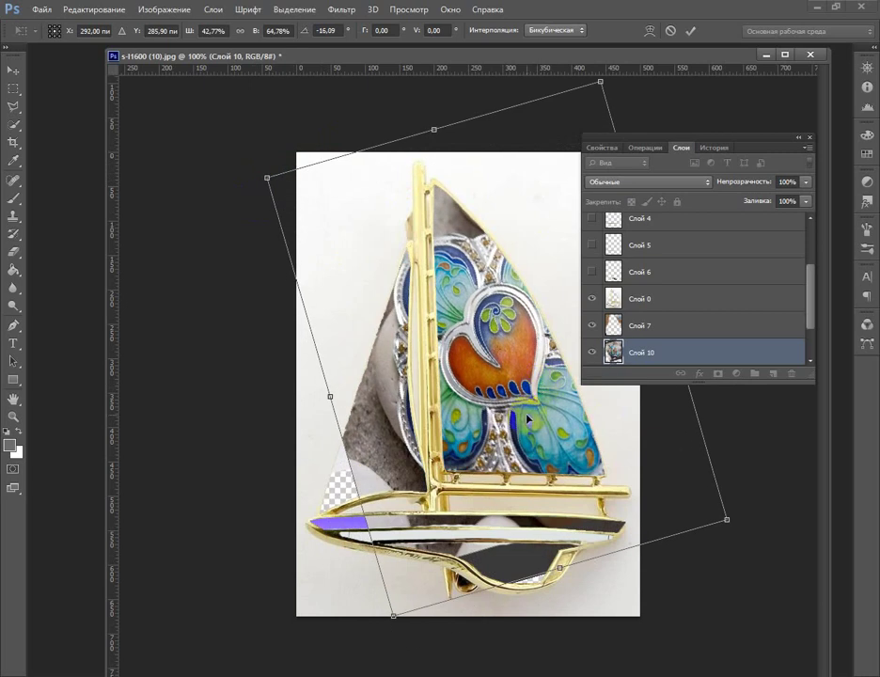
{"action": "left_click_drag", "start_coordinate": [602, 83], "coordinate": [592, 86]}
{"action": "left_click", "coordinate": [360, 262]}
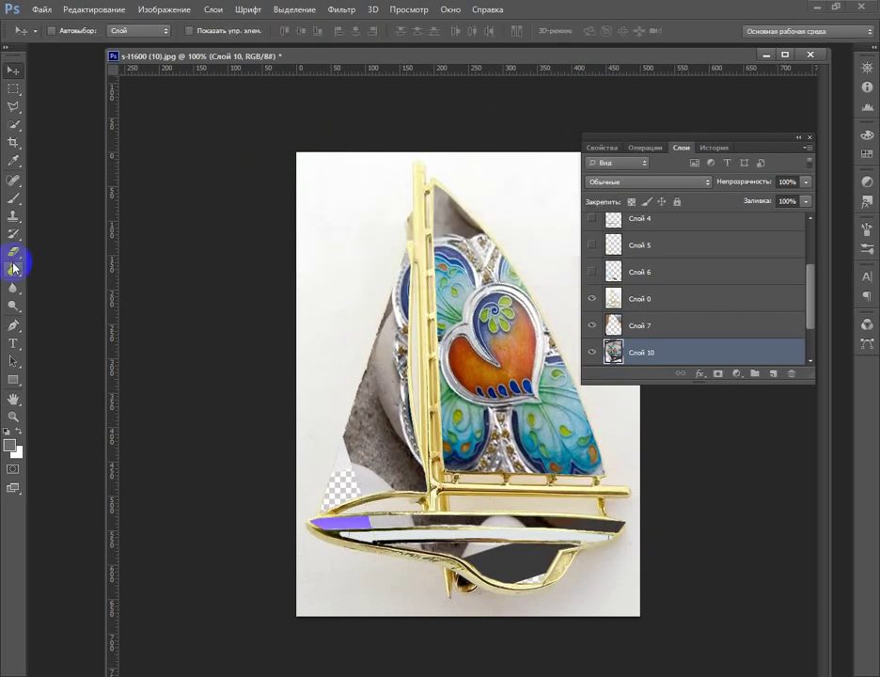
Erase the pendant overflow outside the right sail and above its top
{"action": "left_click", "coordinate": [12, 252]}
{"action": "mouse_move", "coordinate": [402, 481]}
{"action": "left_mouse_down"}
{"action": "mouse_move", "coordinate": [403, 256]}
{"action": "mouse_move", "coordinate": [363, 550]}
{"action": "mouse_move", "coordinate": [576, 540]}
{"action": "mouse_move", "coordinate": [512, 181]}
{"action": "mouse_move", "coordinate": [429, 204]}
{"action": "left_mouse_up"}
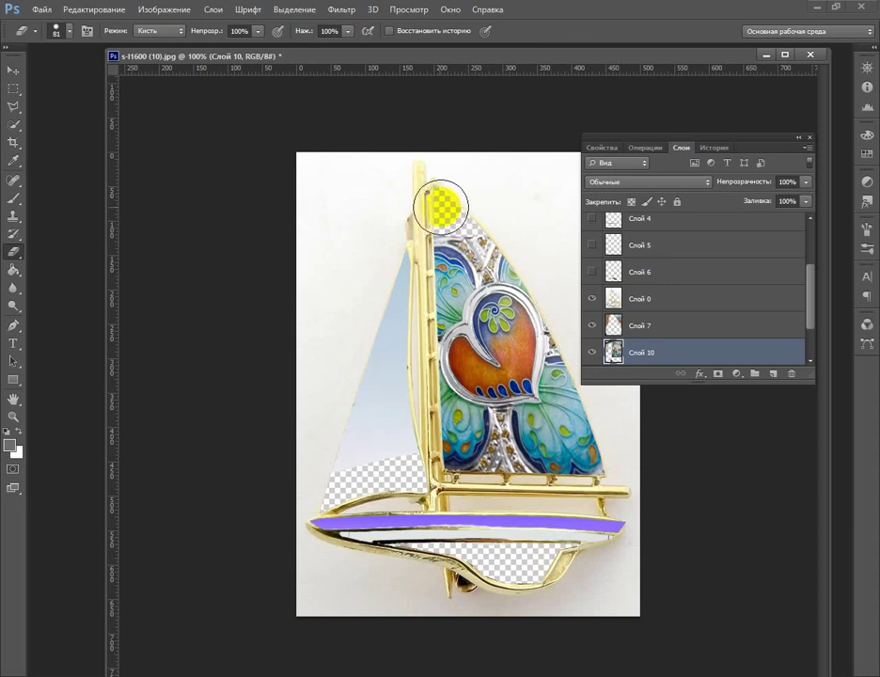
{"action": "left_click_drag", "start_coordinate": [482, 205], "coordinate": [329, 153]}
Open the yellow swirled enamel ring photo and drag it into the lower left sail
{"action": "left_click", "coordinate": [41, 9]}
{"action": "left_click", "coordinate": [57, 39]}
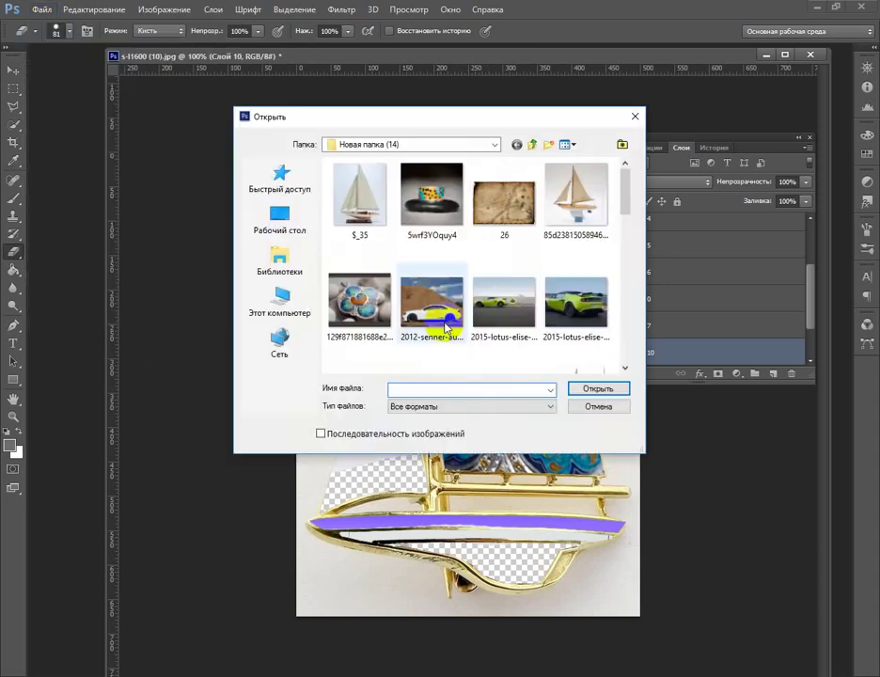
{"action": "double_click", "coordinate": [312, 368]}
{"action": "left_click", "coordinate": [11, 71]}
{"action": "mouse_move", "coordinate": [282, 320]}
{"action": "left_mouse_down"}
{"action": "mouse_move", "coordinate": [151, 367]}
{"action": "mouse_move", "coordinate": [372, 357]}
{"action": "left_mouse_up"}
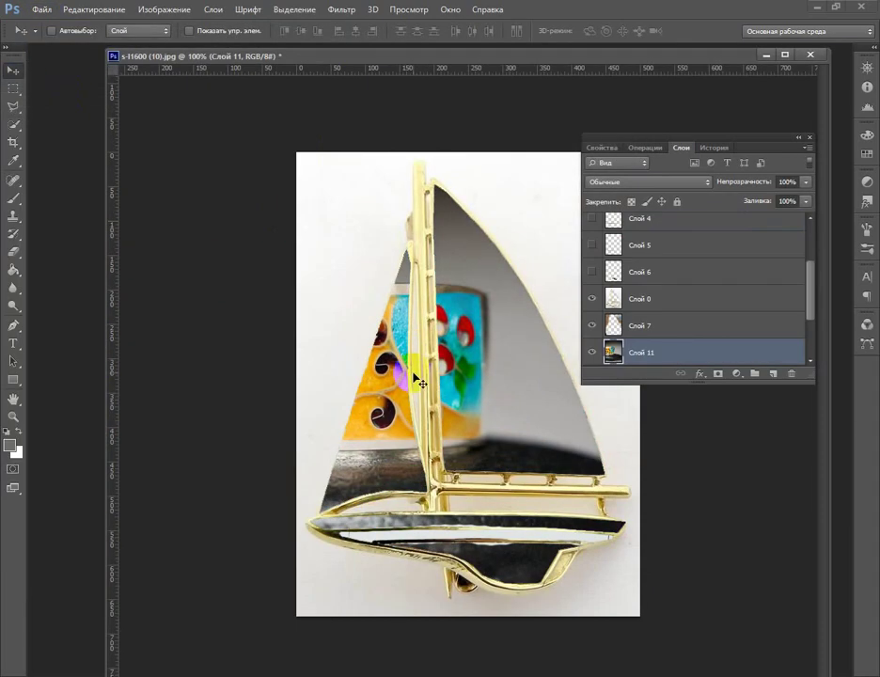
{"action": "mouse_move", "coordinate": [419, 379]}
{"action": "left_mouse_down"}
{"action": "mouse_move", "coordinate": [369, 450]}
{"action": "mouse_move", "coordinate": [482, 495]}
{"action": "mouse_move", "coordinate": [393, 523]}
{"action": "left_mouse_up"}
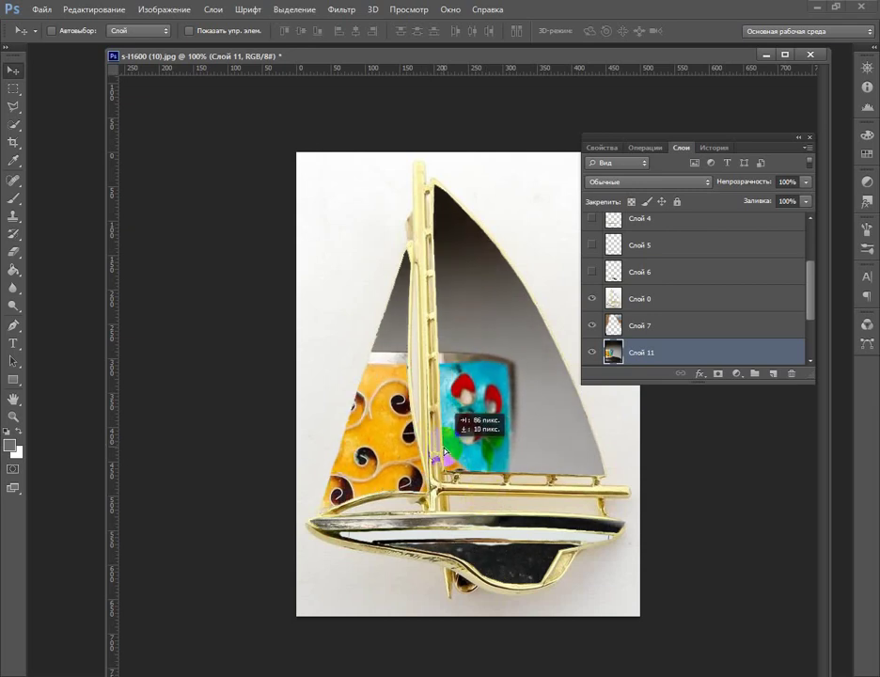
Erase the ring photo from the upper sail and the white patch on the left sail
{"action": "left_click", "coordinate": [14, 253]}
{"action": "mouse_move", "coordinate": [451, 198]}
{"action": "left_mouse_down"}
{"action": "mouse_move", "coordinate": [470, 414]}
{"action": "mouse_move", "coordinate": [555, 463]}
{"action": "mouse_move", "coordinate": [480, 155]}
{"action": "mouse_move", "coordinate": [473, 244]}
{"action": "left_mouse_up"}
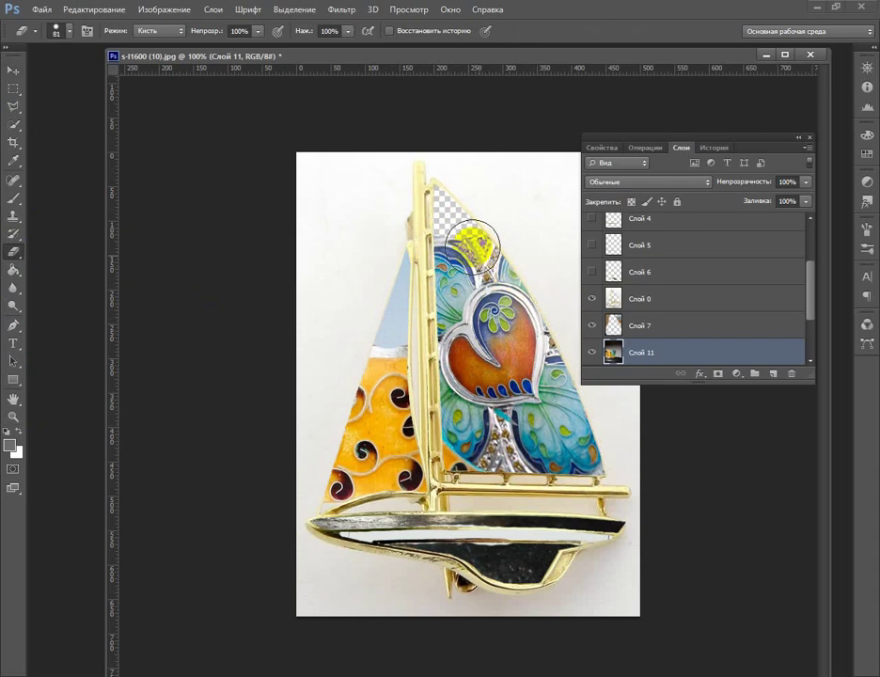
{"action": "left_click", "coordinate": [383, 319]}
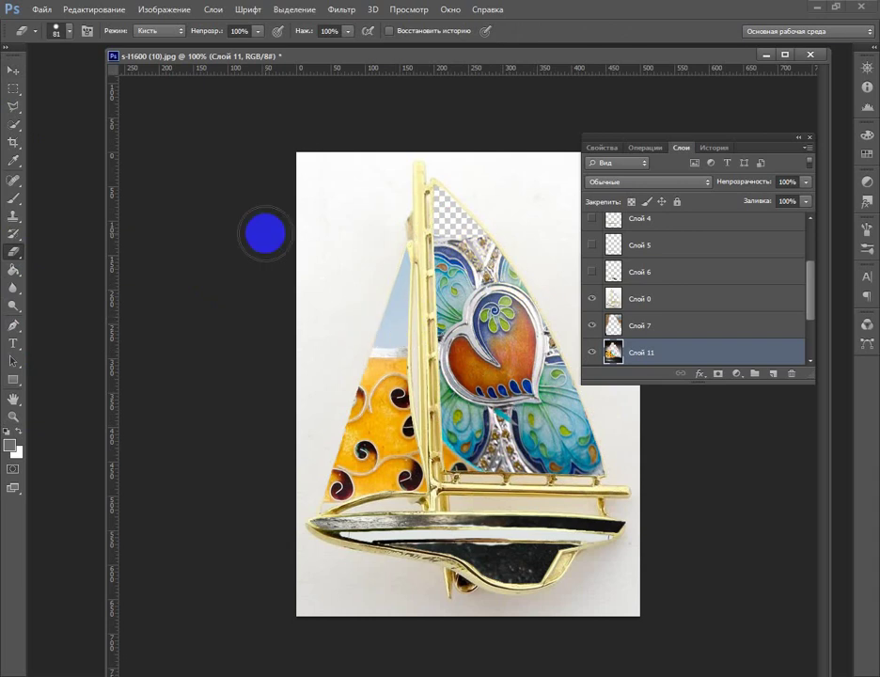
{"action": "left_click", "coordinate": [35, 9]}
{"action": "left_click", "coordinate": [56, 43]}
{"action": "left_click_drag", "start_coordinate": [627, 197], "coordinate": [625, 240]}
{"action": "left_click", "coordinate": [635, 116]}
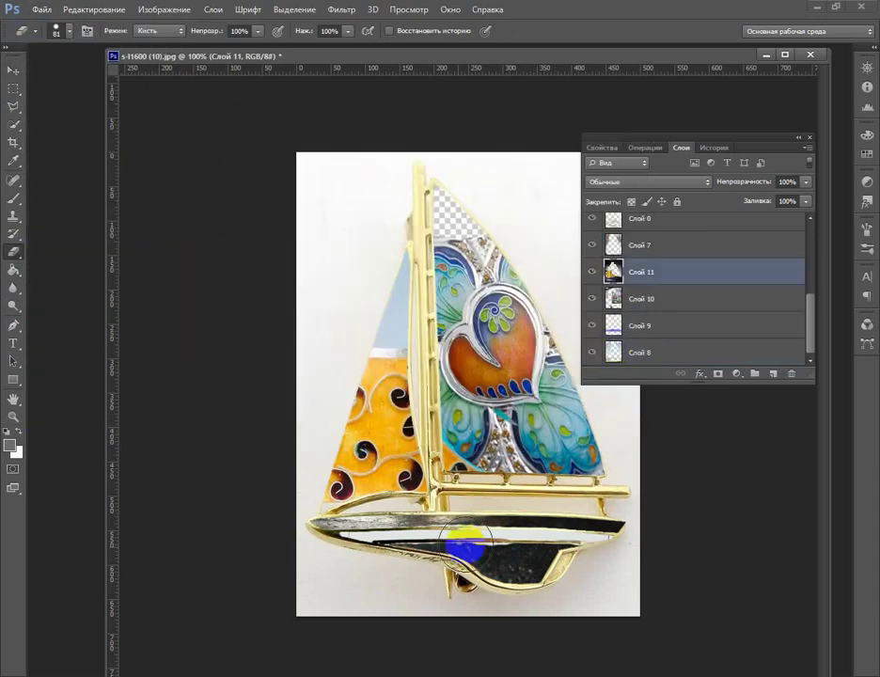
Erase the ring photo off the hull, undoing the last hull stroke
{"action": "left_click_drag", "start_coordinate": [432, 578], "coordinate": [583, 565]}
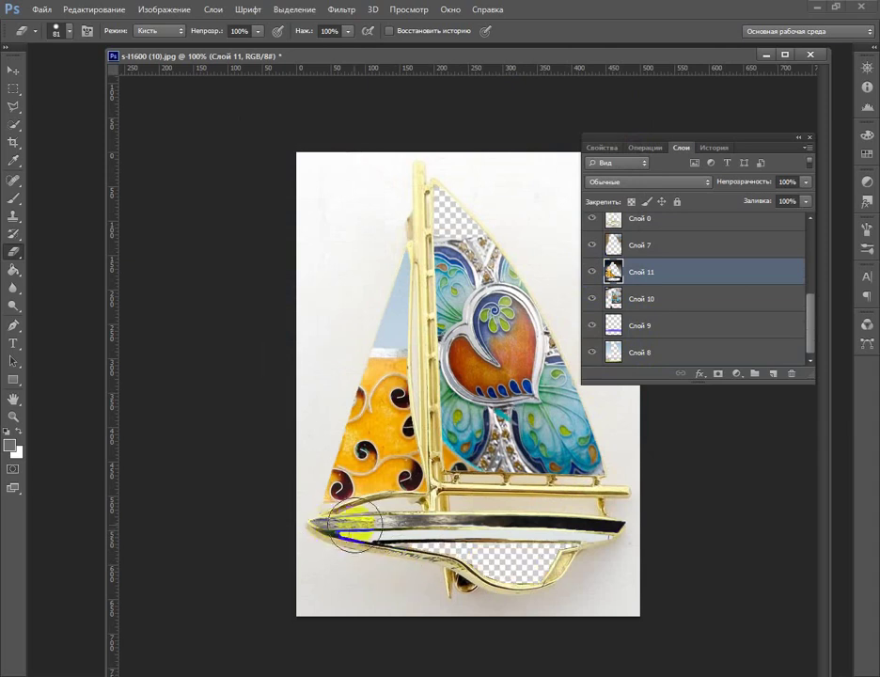
{"action": "left_click_drag", "start_coordinate": [627, 533], "coordinate": [299, 523]}
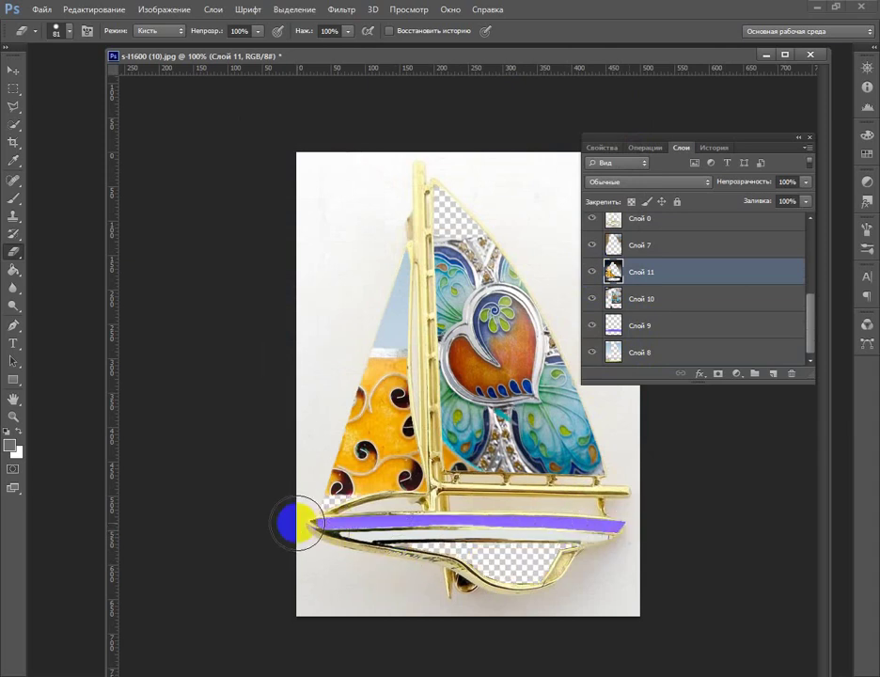
{"action": "left_click", "coordinate": [79, 10]}
{"action": "left_click", "coordinate": [89, 29]}
{"action": "left_click", "coordinate": [42, 9]}
Open the blue Maserati photo, crop it to the car's side and drop it onto the hull
{"action": "left_click", "coordinate": [59, 38]}
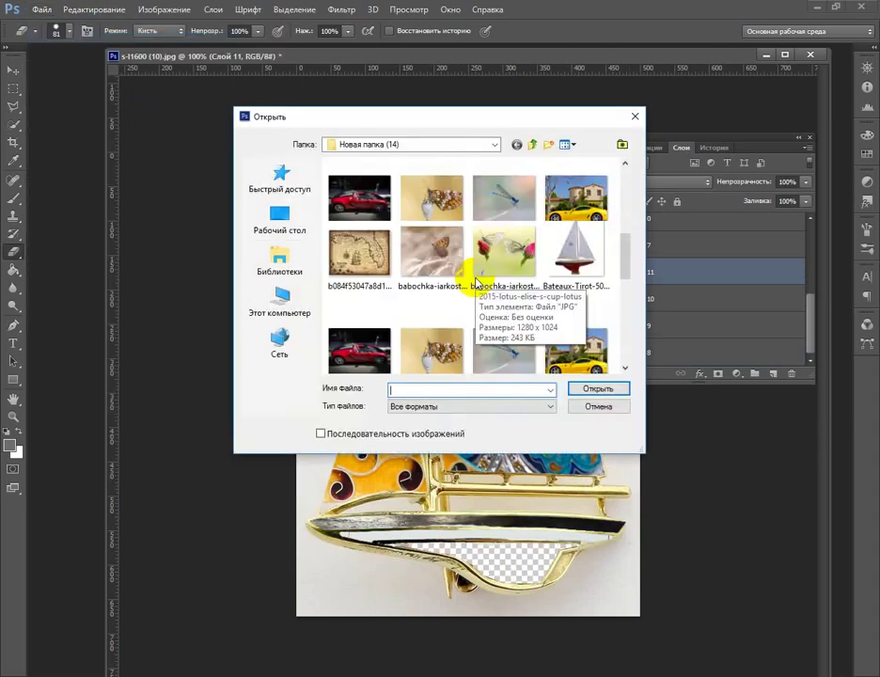
{"action": "scroll", "coordinate": [548, 306], "scroll_direction": "down", "scroll_amount": 5}
{"action": "double_click", "coordinate": [574, 254]}
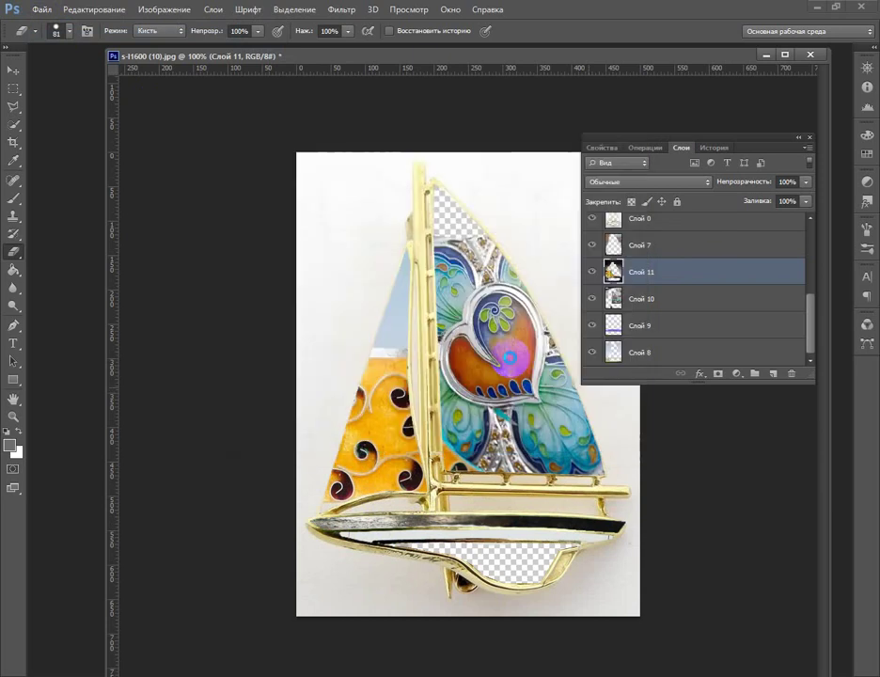
{"action": "left_click_drag", "start_coordinate": [289, 85], "coordinate": [331, 127]}
{"action": "left_click", "coordinate": [14, 142]}
{"action": "left_click_drag", "start_coordinate": [203, 402], "coordinate": [364, 455]}
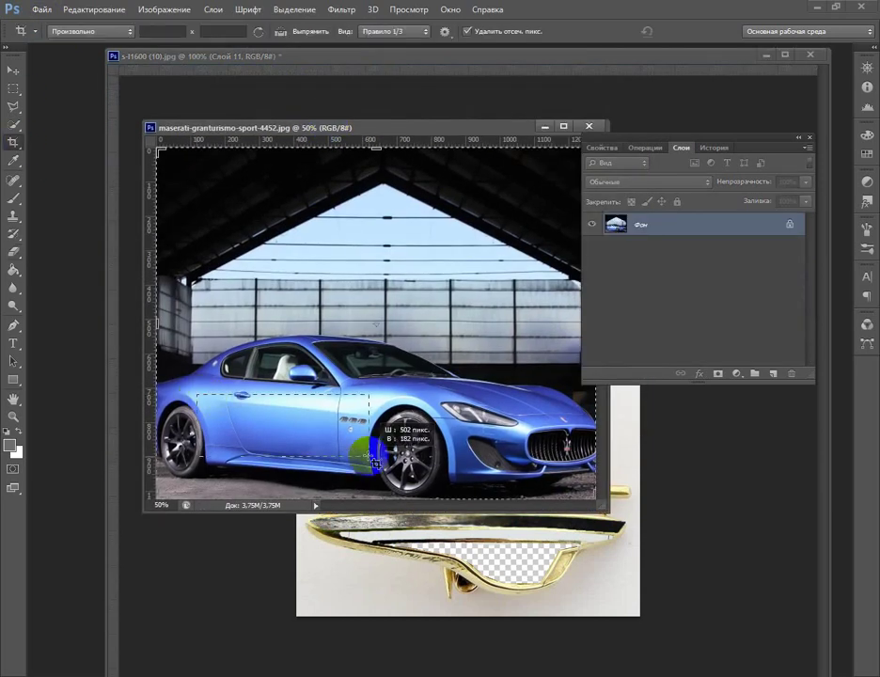
{"action": "left_click", "coordinate": [12, 70]}
{"action": "left_click", "coordinate": [266, 187]}
{"action": "mouse_move", "coordinate": [266, 188]}
{"action": "left_mouse_down"}
{"action": "mouse_move", "coordinate": [558, 542]}
{"action": "mouse_move", "coordinate": [555, 532]}
{"action": "left_mouse_up"}
Erase the blue strip below the orange sail, undo it, and set the Eraser to 22 px
{"action": "scroll", "coordinate": [634, 327], "scroll_direction": "down", "scroll_amount": 2}
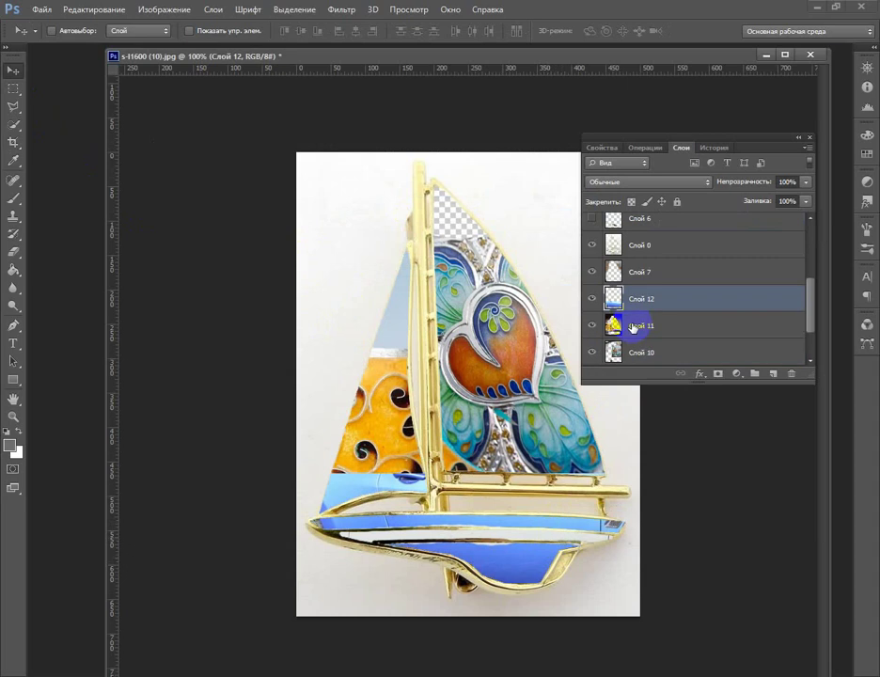
{"action": "left_click", "coordinate": [14, 252]}
{"action": "left_click_drag", "start_coordinate": [339, 484], "coordinate": [402, 480]}
{"action": "scroll", "coordinate": [664, 321], "scroll_direction": "down", "scroll_amount": 2}
{"action": "left_click", "coordinate": [664, 320]}
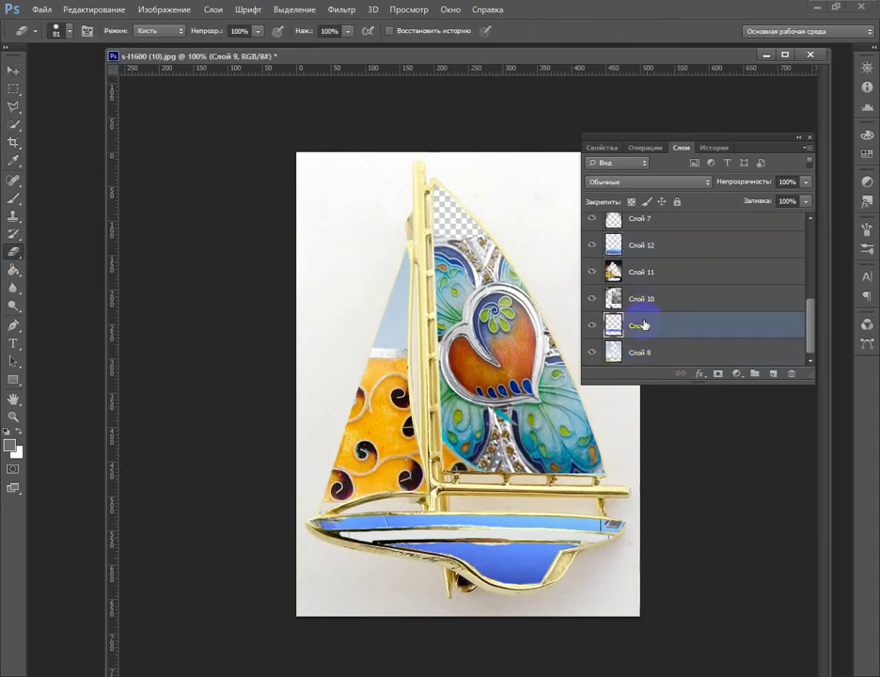
{"action": "scroll", "coordinate": [635, 274], "scroll_direction": "up", "scroll_amount": 3}
{"action": "left_click", "coordinate": [634, 274]}
{"action": "left_click", "coordinate": [639, 272]}
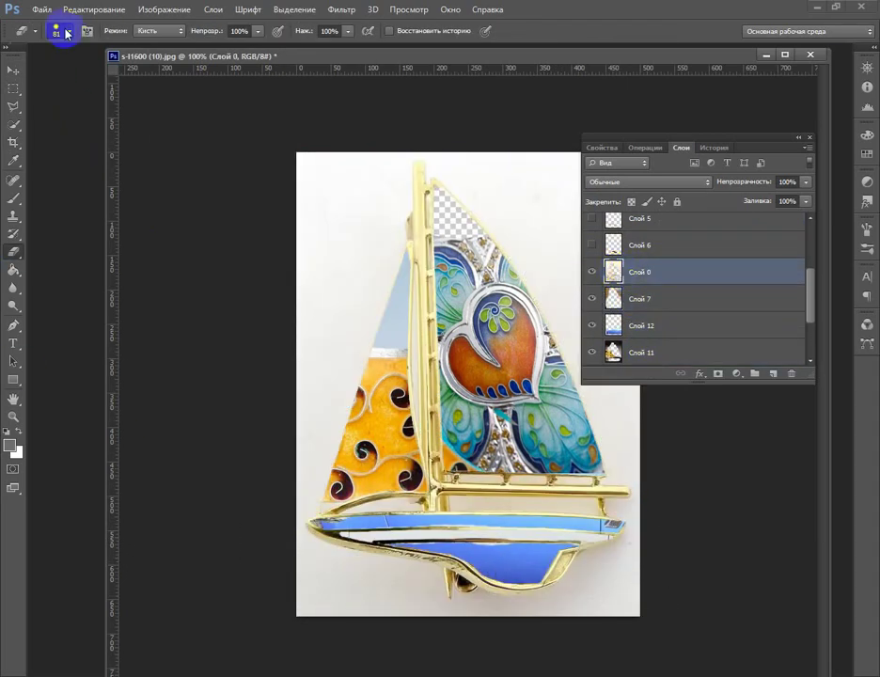
{"action": "left_click", "coordinate": [94, 9]}
{"action": "left_click", "coordinate": [83, 24]}
{"action": "left_click", "coordinate": [59, 31]}
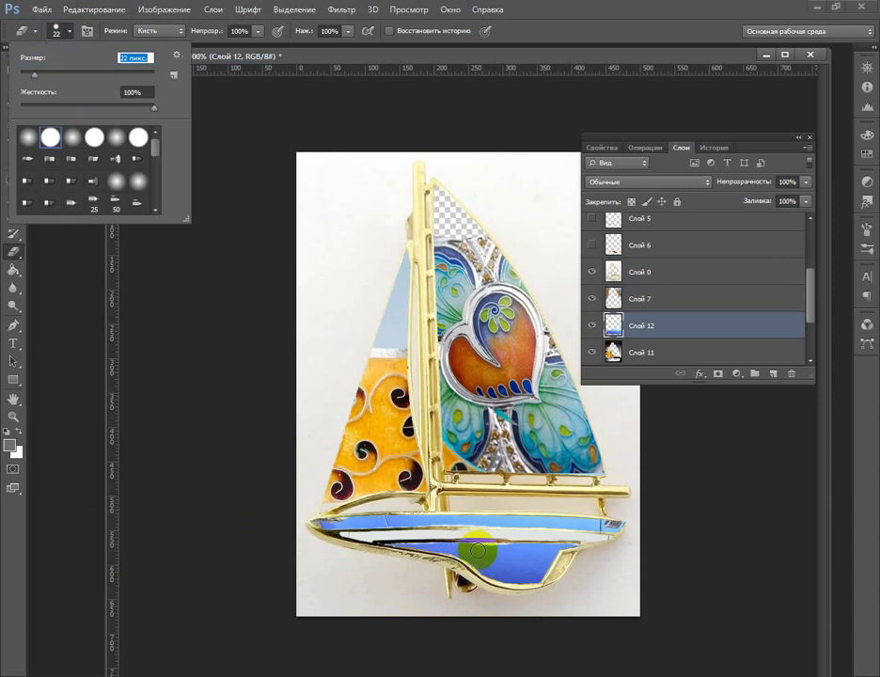
{"action": "left_click", "coordinate": [222, 133]}
{"action": "key", "text": "ctrl+z"}
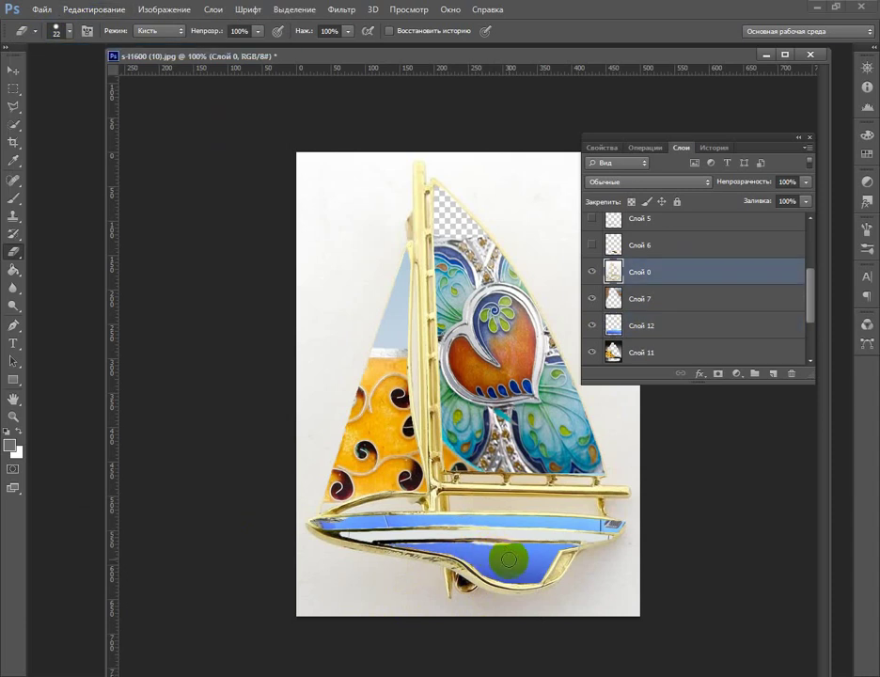
On Слой 12, erase the blue along the hull's upper stripe and nudge the layer sideways
{"action": "left_click", "coordinate": [599, 298]}
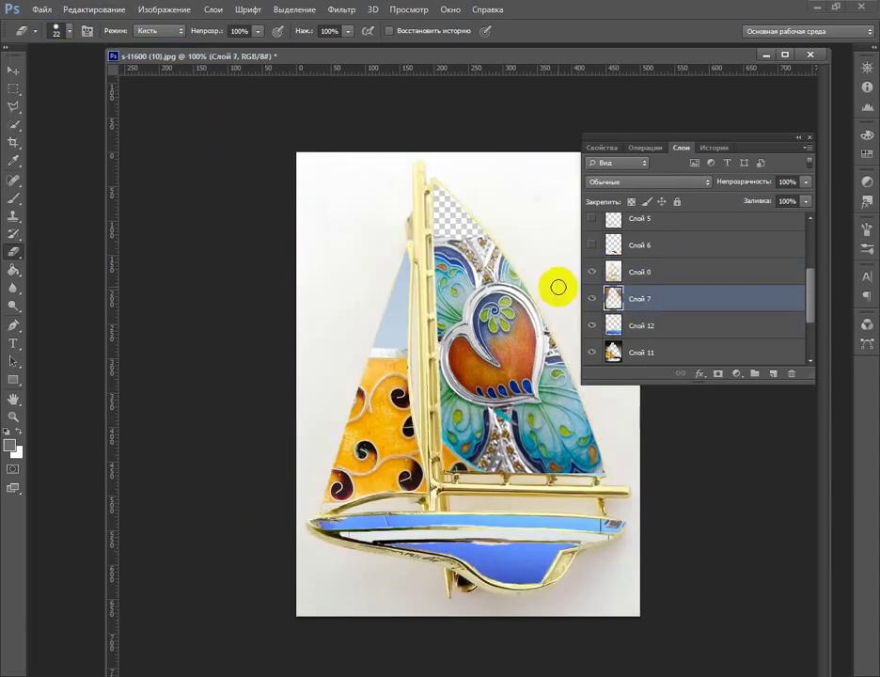
{"action": "key", "text": "ctrl+z"}
{"action": "left_click", "coordinate": [594, 299]}
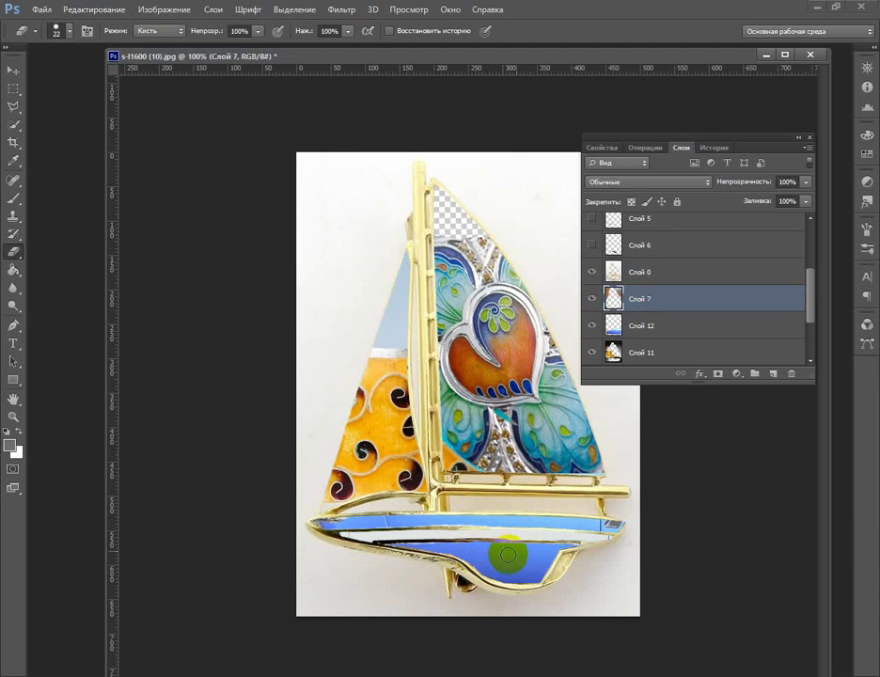
{"action": "left_click", "coordinate": [621, 325]}
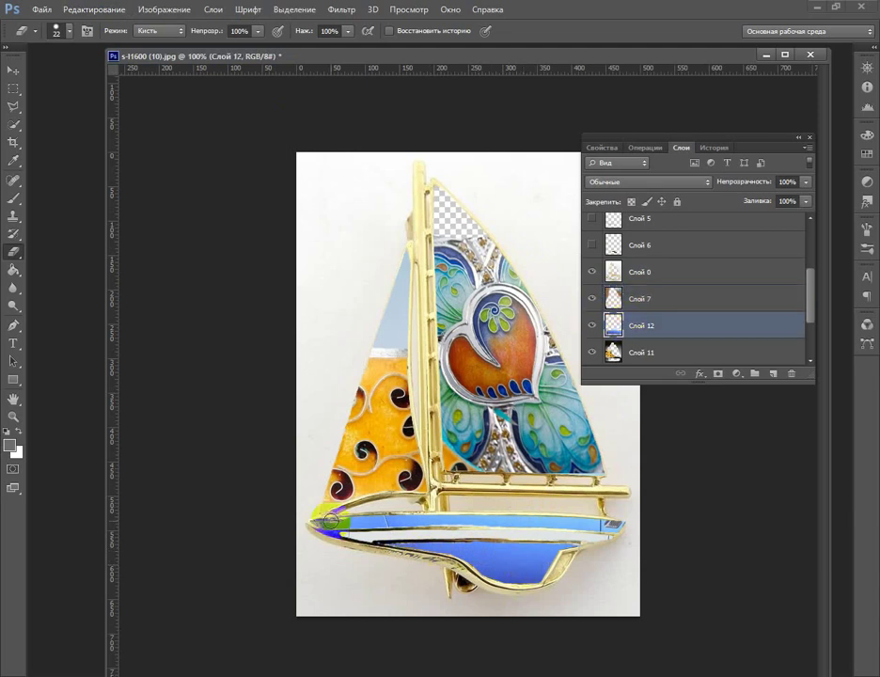
{"action": "left_click_drag", "start_coordinate": [315, 520], "coordinate": [544, 520]}
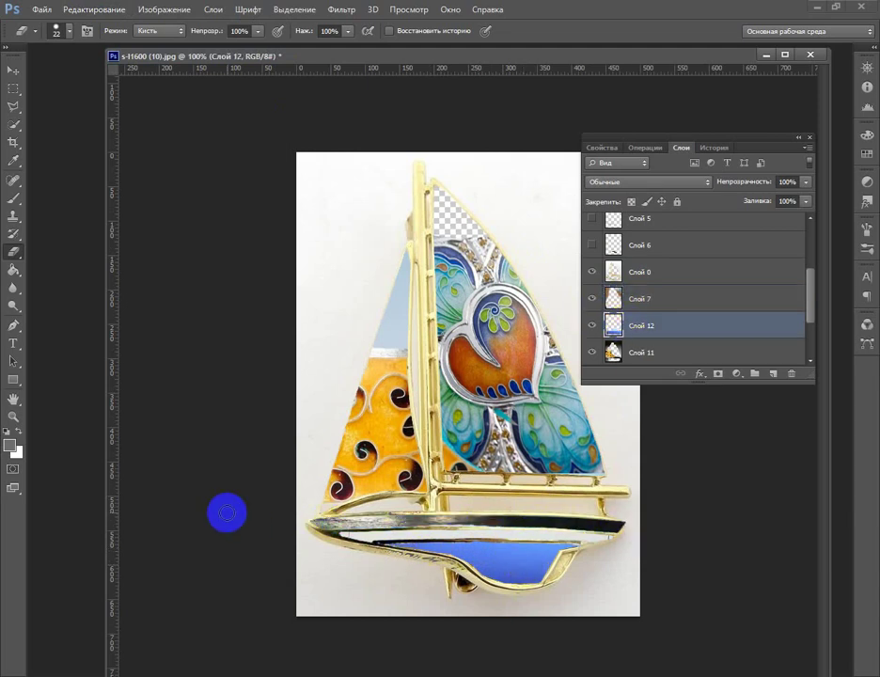
{"action": "key", "text": "v"}
{"action": "left_click_drag", "start_coordinate": [531, 566], "coordinate": [453, 568]}
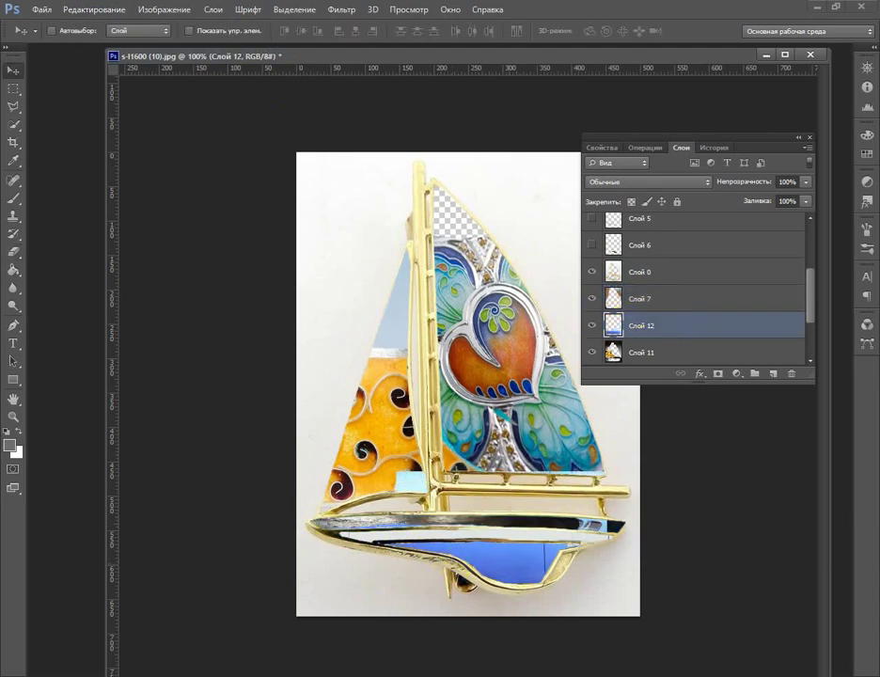
{"action": "key", "text": "e"}
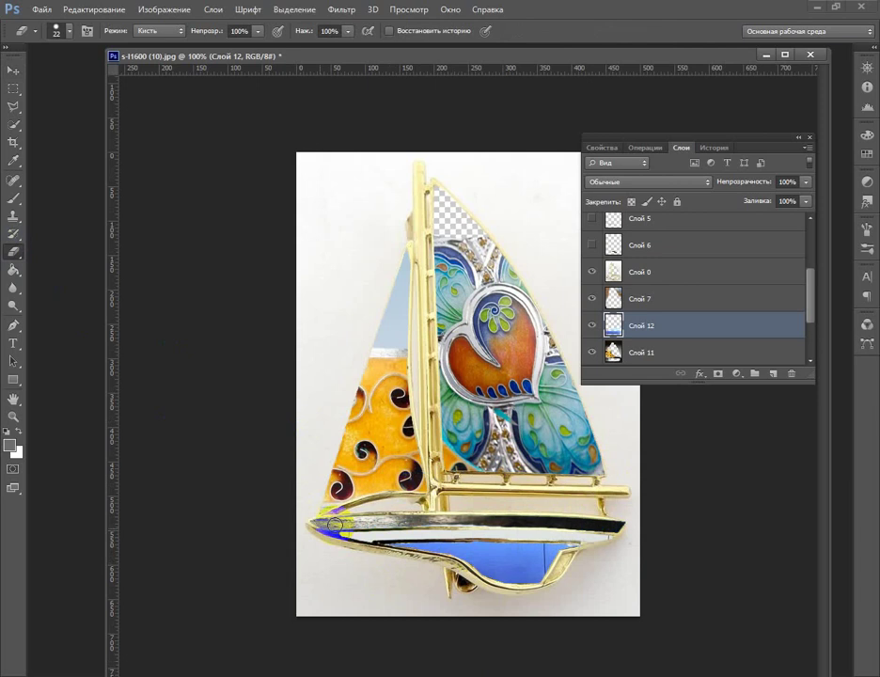
{"action": "left_click_drag", "start_coordinate": [664, 146], "coordinate": [667, 129]}
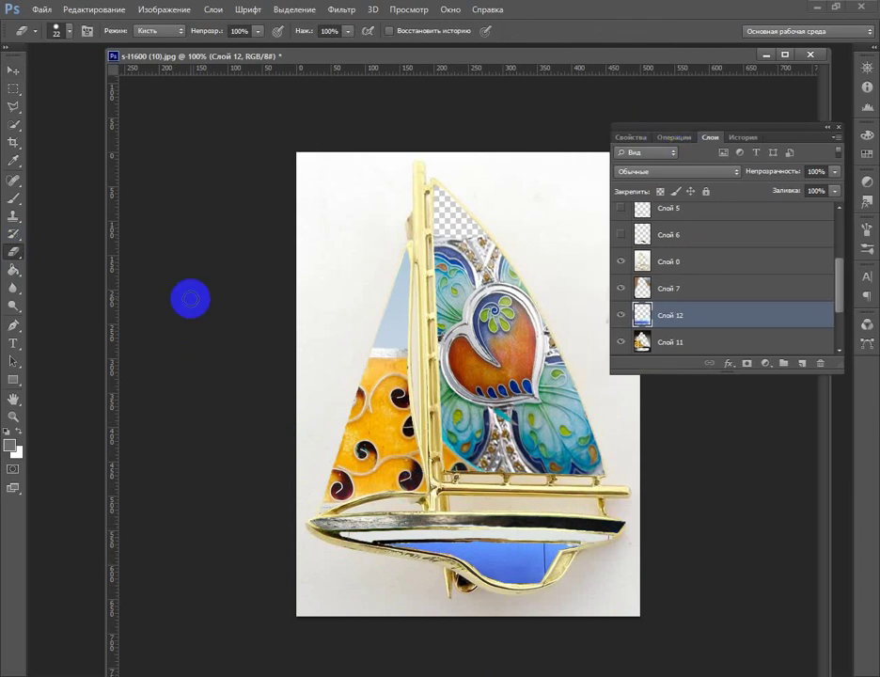
Choose the yellow Ferrari photo in the Open dialog
{"action": "left_click", "coordinate": [35, 9]}
{"action": "left_click", "coordinate": [52, 32]}
{"action": "left_click", "coordinate": [579, 200]}
{"action": "scroll", "coordinate": [508, 282], "scroll_direction": "down", "scroll_amount": 3}
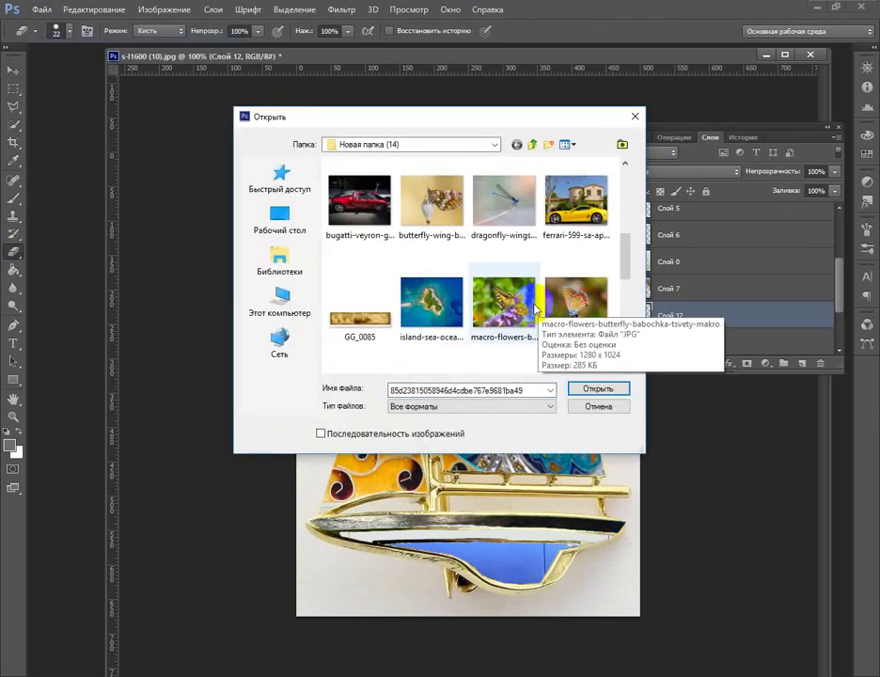
Open the yellow Ferrari photo, crop it to the car's side and drag it under the hull
{"action": "double_click", "coordinate": [573, 226]}
{"action": "left_click", "coordinate": [13, 141]}
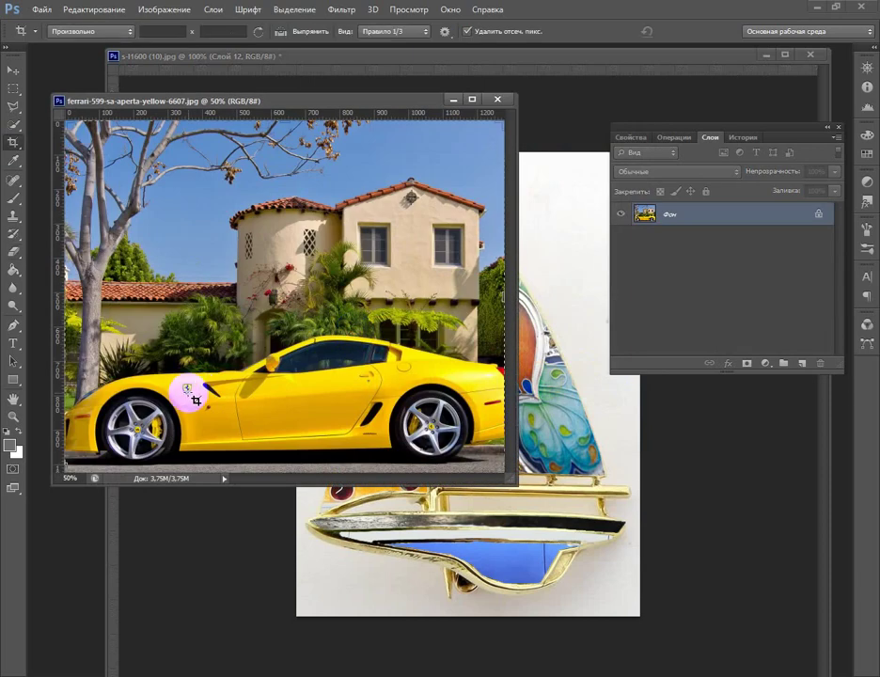
{"action": "left_click_drag", "start_coordinate": [193, 393], "coordinate": [400, 420]}
{"action": "key", "text": "Return"}
{"action": "key", "text": "v"}
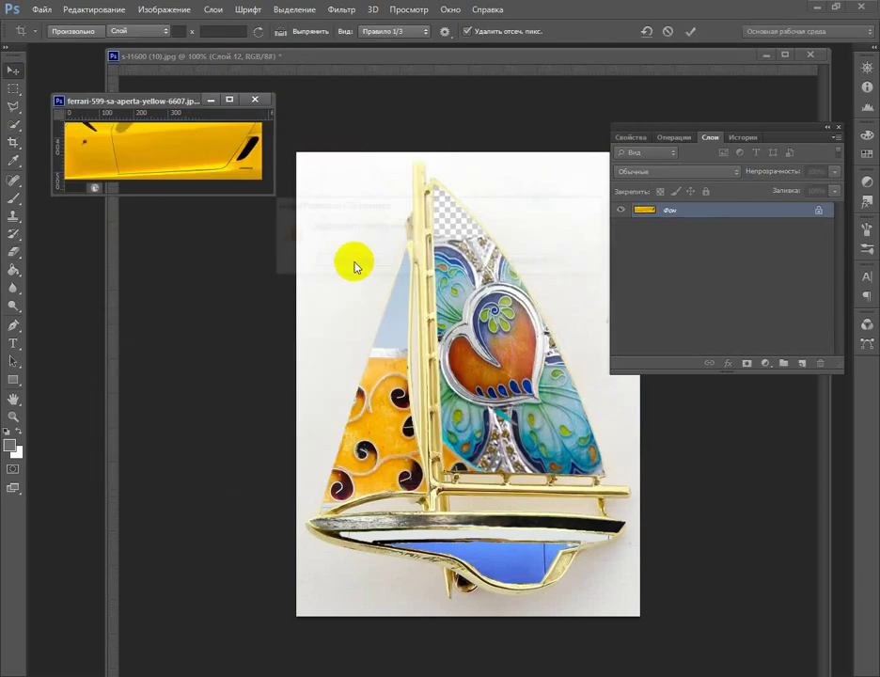
{"action": "mouse_move", "coordinate": [206, 184]}
{"action": "left_mouse_down"}
{"action": "mouse_move", "coordinate": [484, 562]}
{"action": "mouse_move", "coordinate": [508, 561]}
{"action": "left_mouse_up"}
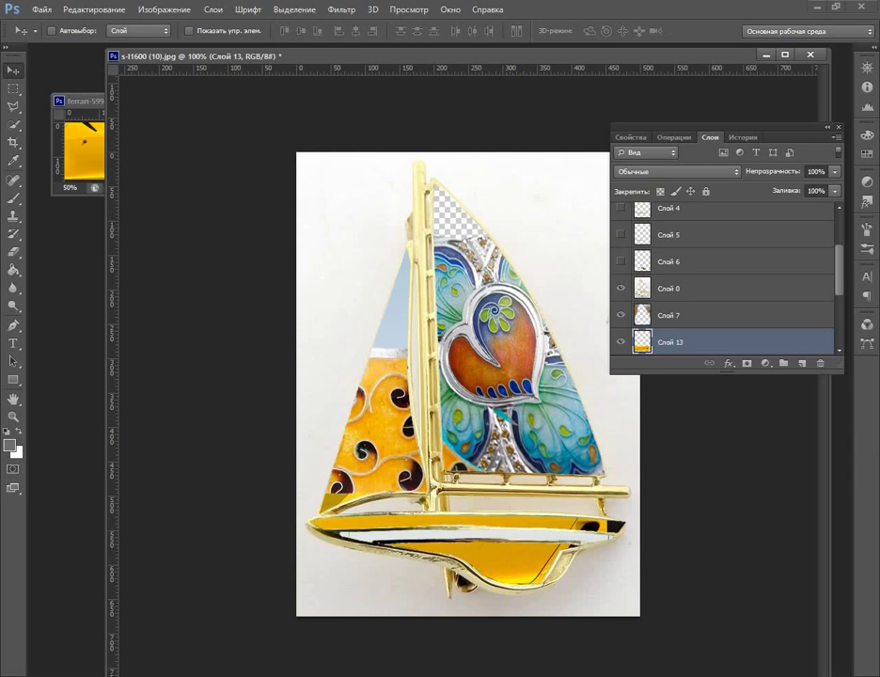
Stretch the yellow strip over the hull with Free Transform and reopen the file browser
{"action": "key", "text": "ctrl+t"}
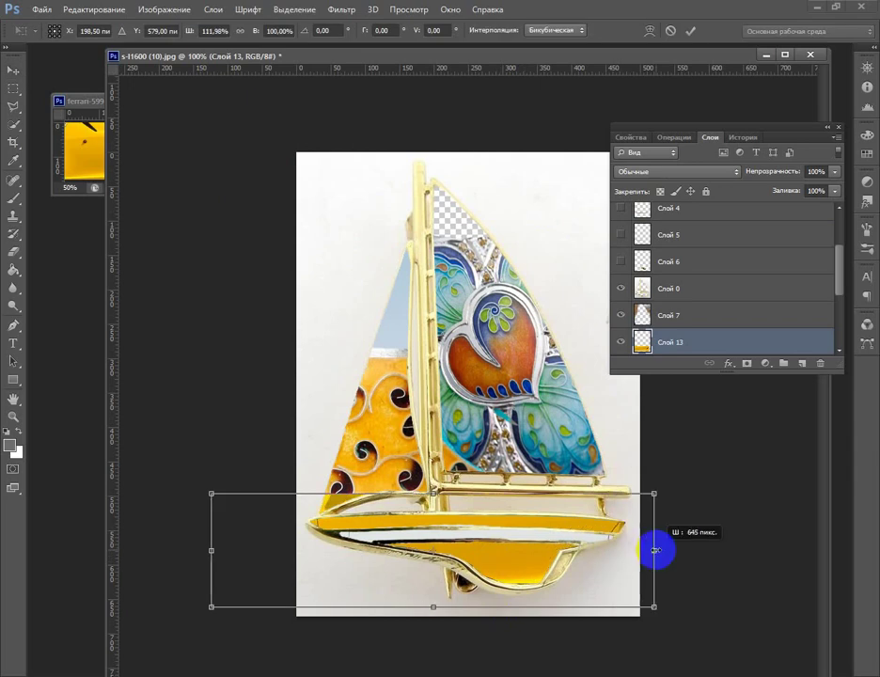
{"action": "left_click_drag", "start_coordinate": [433, 607], "coordinate": [442, 604]}
{"action": "left_click", "coordinate": [28, 73]}
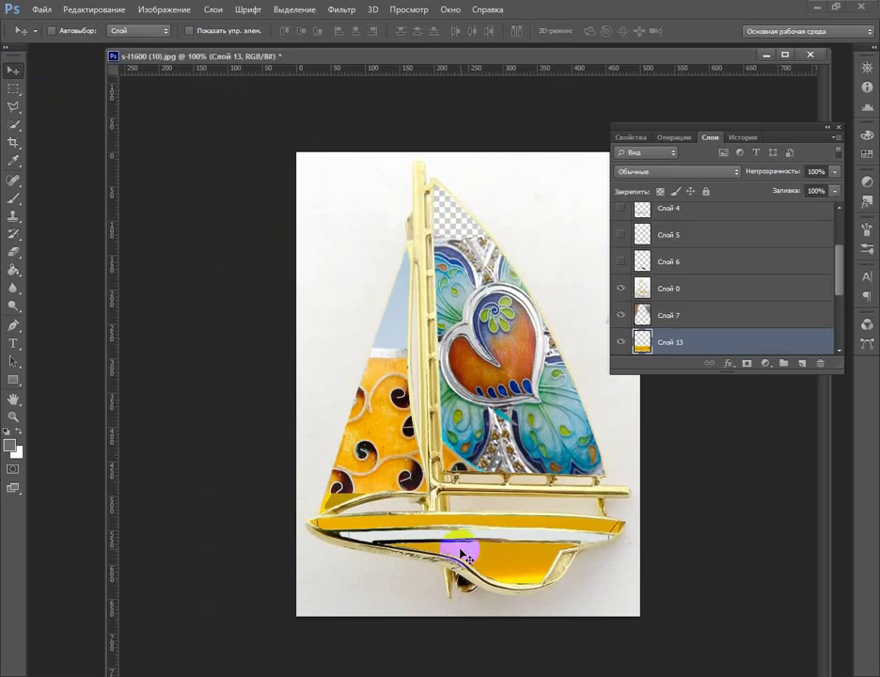
{"action": "key", "text": "ctrl+o"}
{"action": "scroll", "coordinate": [447, 275], "scroll_direction": "down", "scroll_amount": 5}
{"action": "mouse_move", "coordinate": [498, 117]}
{"action": "left_mouse_down"}
{"action": "mouse_move", "coordinate": [299, 106]}
{"action": "mouse_move", "coordinate": [322, 111]}
{"action": "left_mouse_up"}
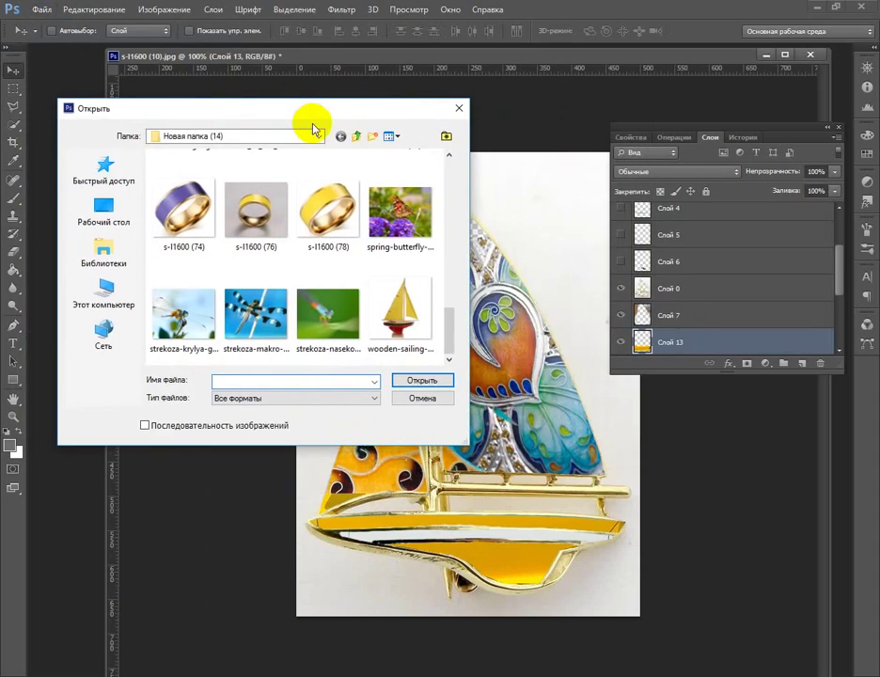
Open the green Nissan photo, crop a strip of its rear and drag it in as Слой 14
{"action": "left_click", "coordinate": [183, 263]}
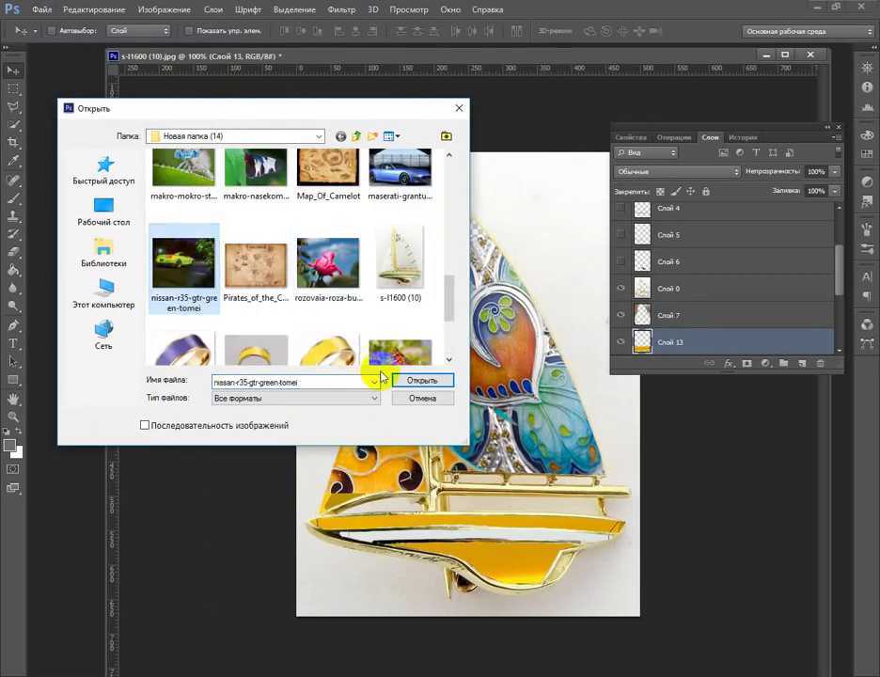
{"action": "left_click", "coordinate": [423, 380]}
{"action": "key", "text": "c"}
{"action": "left_click_drag", "start_coordinate": [263, 256], "coordinate": [359, 301]}
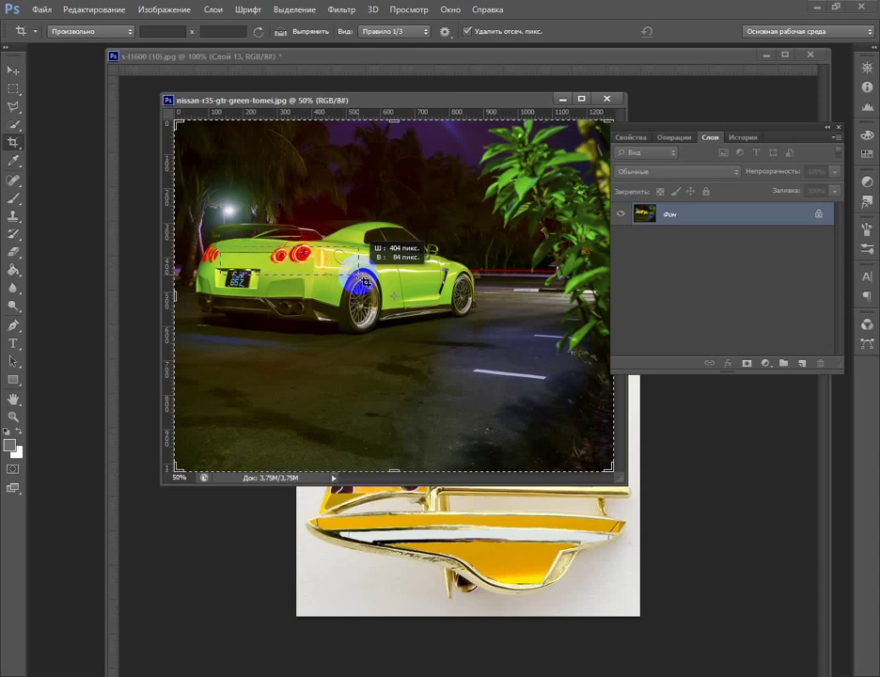
{"action": "left_click", "coordinate": [12, 72]}
{"action": "mouse_move", "coordinate": [206, 153]}
{"action": "left_mouse_down"}
{"action": "mouse_move", "coordinate": [487, 561]}
{"action": "mouse_move", "coordinate": [455, 232]}
{"action": "left_mouse_up"}
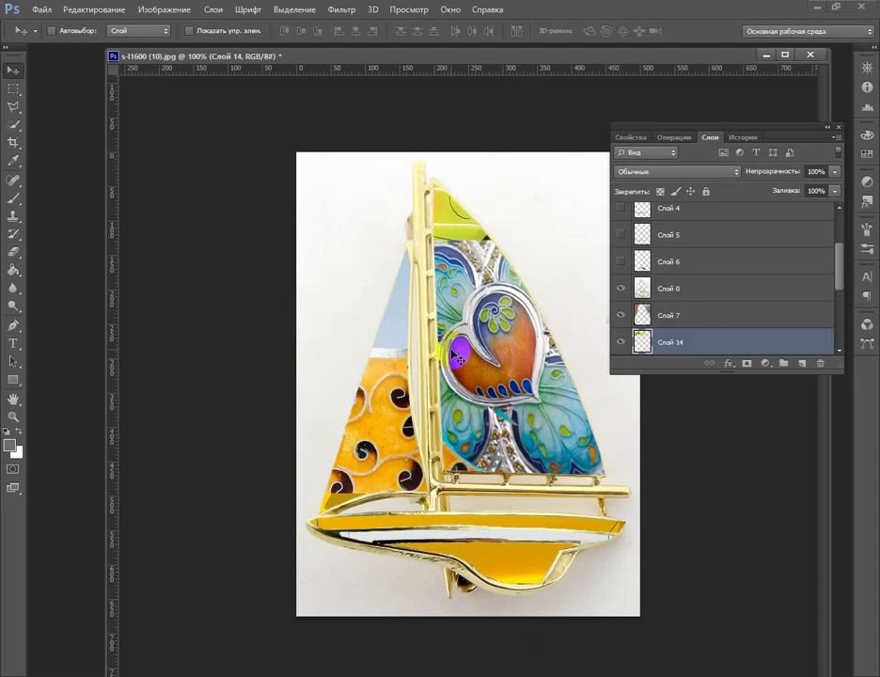
Scale the green strip over the top of the mainsail and apply the transform
{"action": "key", "text": "ctrl+t"}
{"action": "left_click_drag", "start_coordinate": [503, 239], "coordinate": [508, 242]}
{"action": "key", "text": "v"}
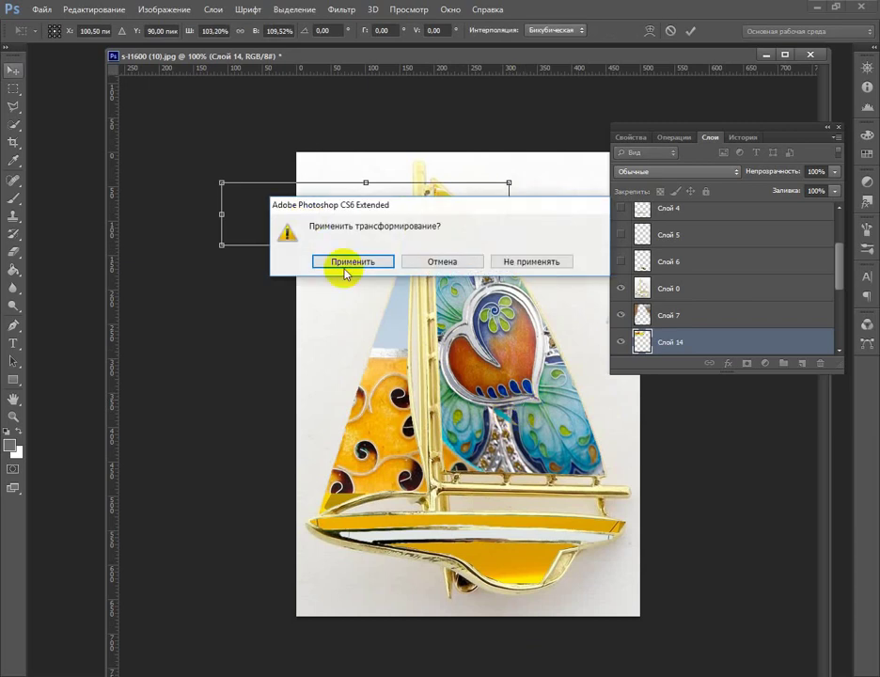
{"action": "left_click", "coordinate": [345, 262]}
{"action": "left_click", "coordinate": [42, 9]}
{"action": "left_click", "coordinate": [147, 91]}
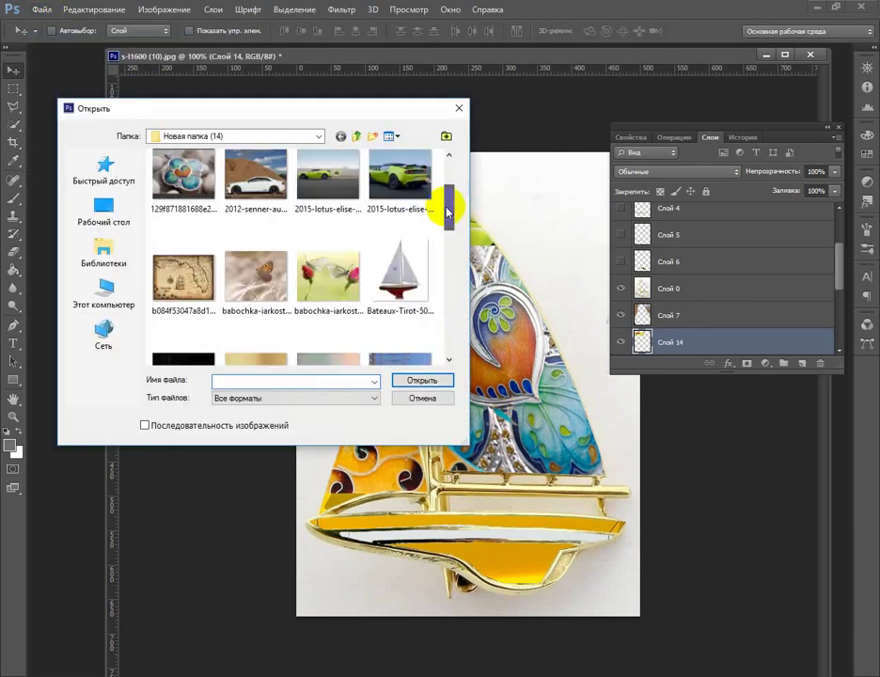
Open the dragonfly close-up photo and drag it over the boat as Слой 15
{"action": "left_click_drag", "start_coordinate": [449, 211], "coordinate": [447, 334]}
{"action": "left_click", "coordinate": [327, 318]}
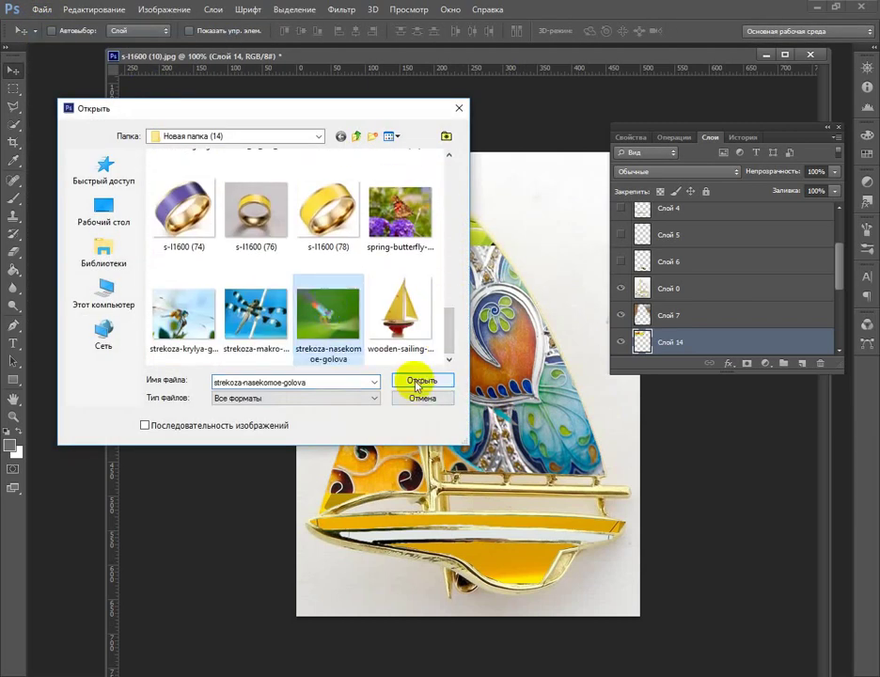
{"action": "left_click", "coordinate": [422, 380]}
{"action": "left_click_drag", "start_coordinate": [228, 299], "coordinate": [327, 416]}
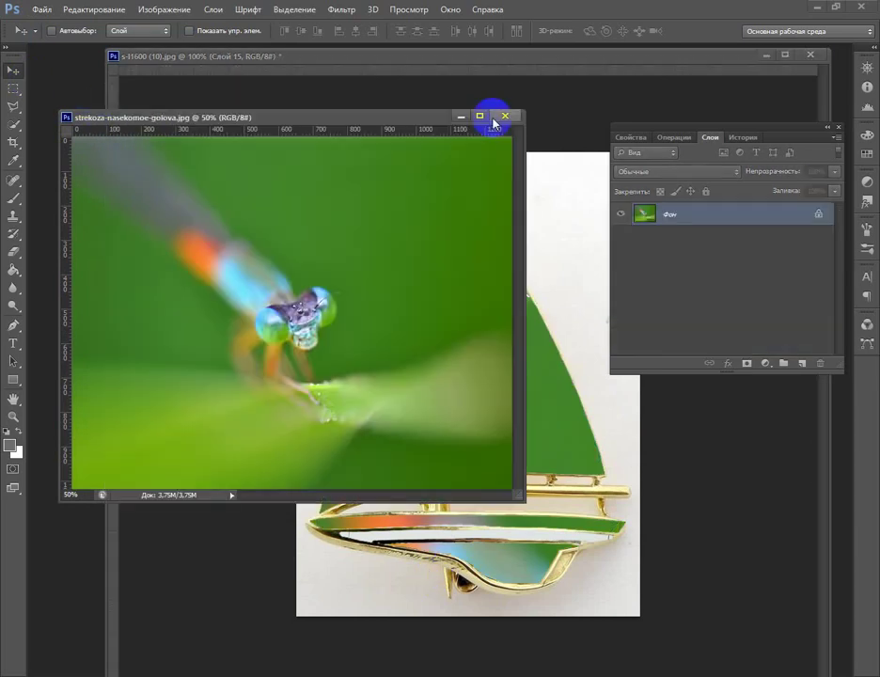
{"action": "left_click", "coordinate": [505, 115]}
{"action": "mouse_move", "coordinate": [509, 423]}
{"action": "left_mouse_down"}
{"action": "mouse_move", "coordinate": [646, 457]}
{"action": "mouse_move", "coordinate": [597, 181]}
{"action": "mouse_move", "coordinate": [345, 320]}
{"action": "mouse_move", "coordinate": [476, 377]}
{"action": "mouse_move", "coordinate": [473, 363]}
{"action": "mouse_move", "coordinate": [625, 444]}
{"action": "mouse_move", "coordinate": [570, 467]}
{"action": "mouse_move", "coordinate": [493, 309]}
{"action": "mouse_move", "coordinate": [476, 307]}
{"action": "left_mouse_up"}
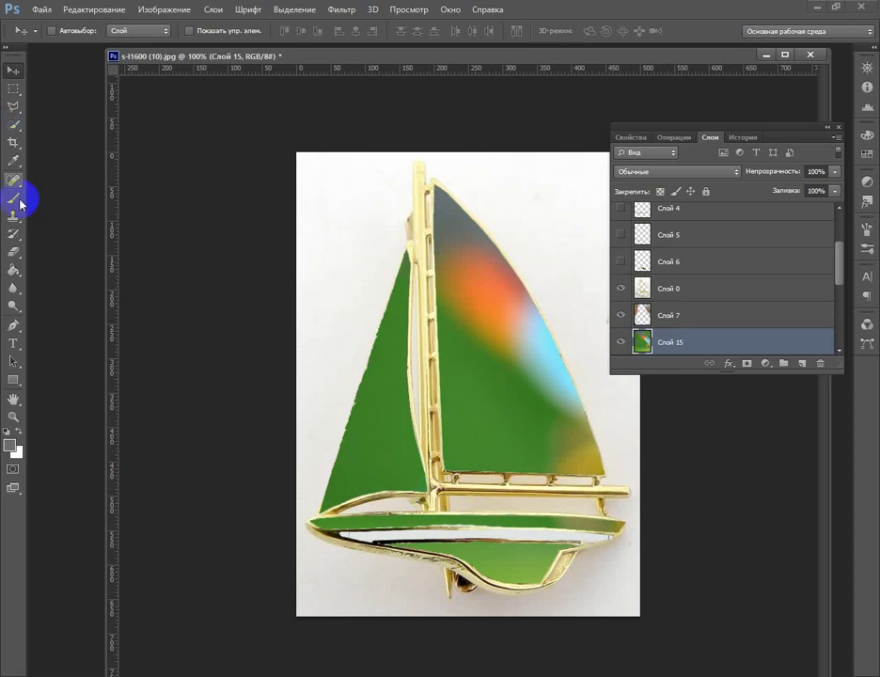
Erase the green dragonfly layer off the left sail, undoing a stray stroke
{"action": "key", "text": "e"}
{"action": "left_click", "coordinate": [69, 30]}
{"action": "left_click_drag", "start_coordinate": [383, 255], "coordinate": [411, 479]}
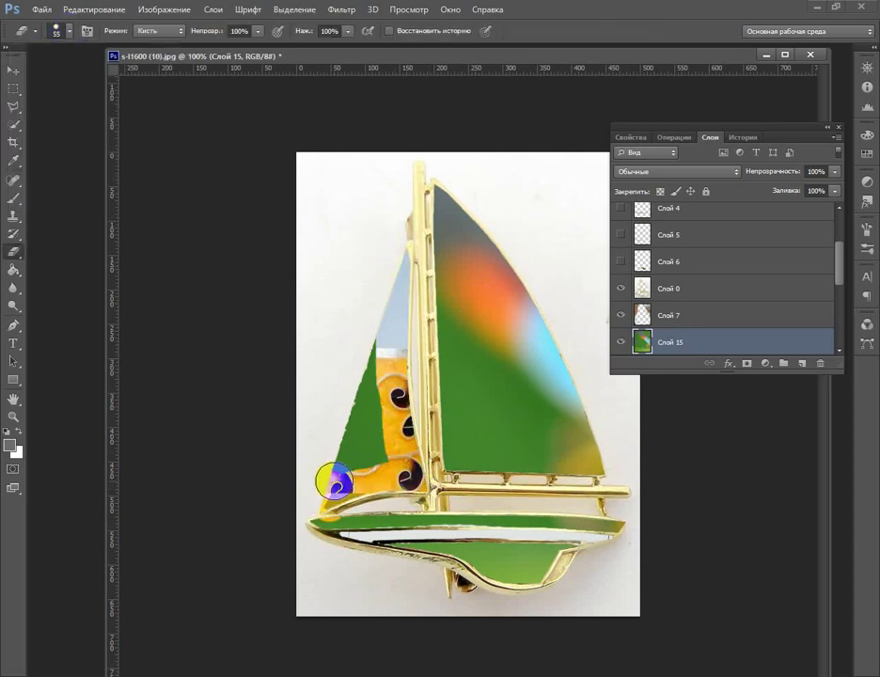
{"action": "left_click_drag", "start_coordinate": [334, 481], "coordinate": [308, 536]}
{"action": "left_click", "coordinate": [41, 10]}
{"action": "left_click", "coordinate": [95, 235]}
{"action": "mouse_move", "coordinate": [396, 255]}
{"action": "left_mouse_down"}
{"action": "mouse_move", "coordinate": [393, 475]}
{"action": "mouse_move", "coordinate": [344, 463]}
{"action": "left_mouse_up"}
{"action": "scroll", "coordinate": [622, 344], "scroll_direction": "down", "scroll_amount": 1}
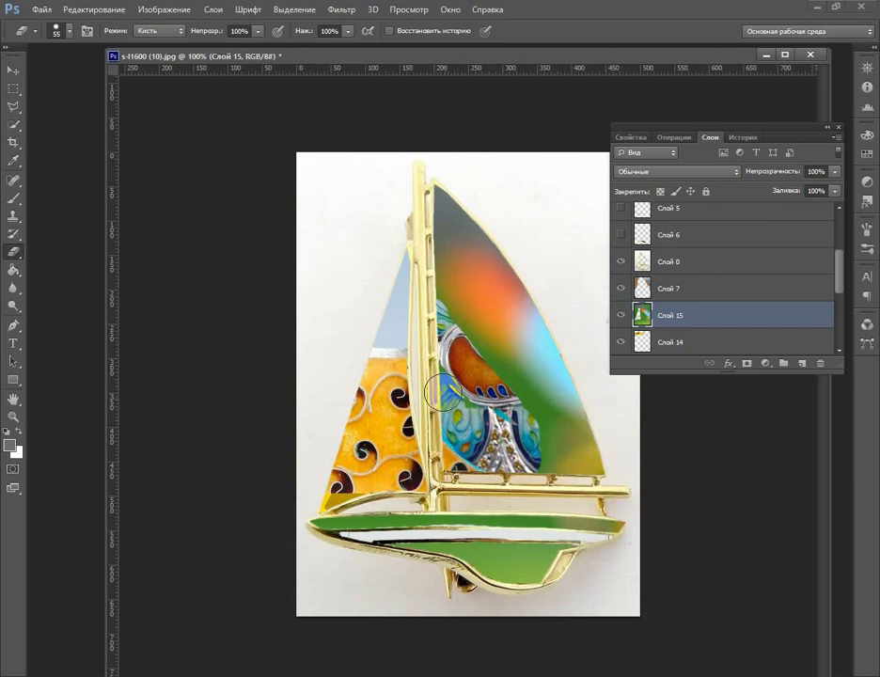
Erase the green blur from the right sail
{"action": "mouse_move", "coordinate": [587, 467]}
{"action": "left_mouse_down"}
{"action": "mouse_move", "coordinate": [526, 283]}
{"action": "mouse_move", "coordinate": [572, 360]}
{"action": "mouse_move", "coordinate": [515, 372]}
{"action": "left_mouse_up"}
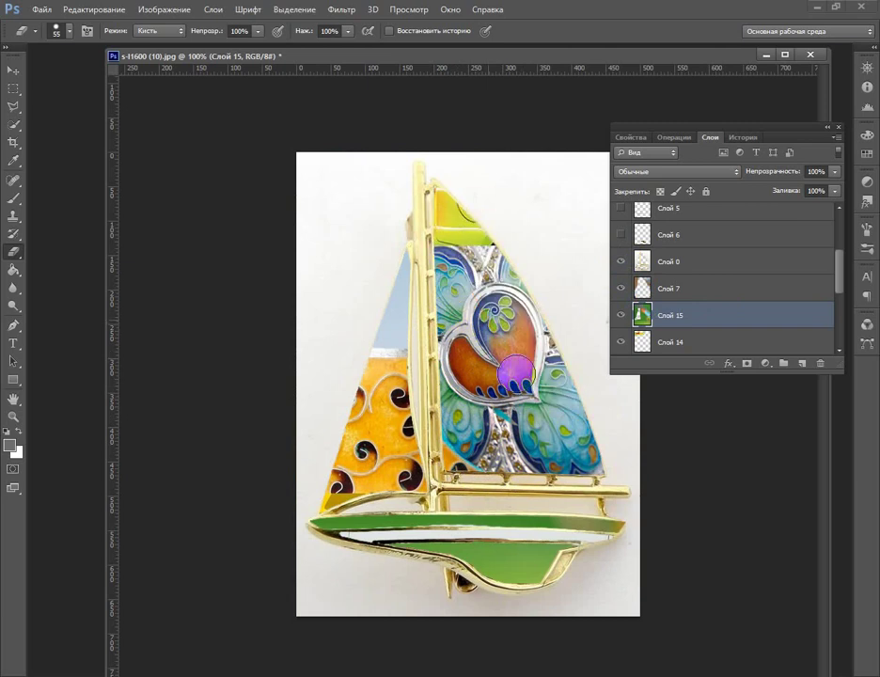
{"action": "left_click", "coordinate": [671, 346]}
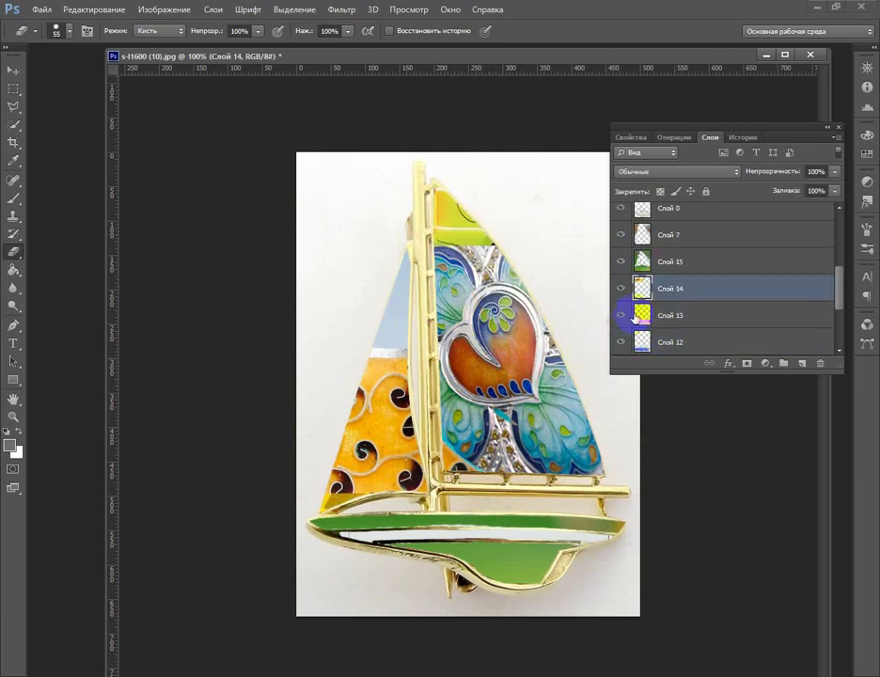
{"action": "left_click", "coordinate": [634, 316]}
{"action": "left_click", "coordinate": [36, 9]}
Open the butterfly photo, drag it in as Слой 16 and move it above Слой 7
{"action": "left_click", "coordinate": [57, 23]}
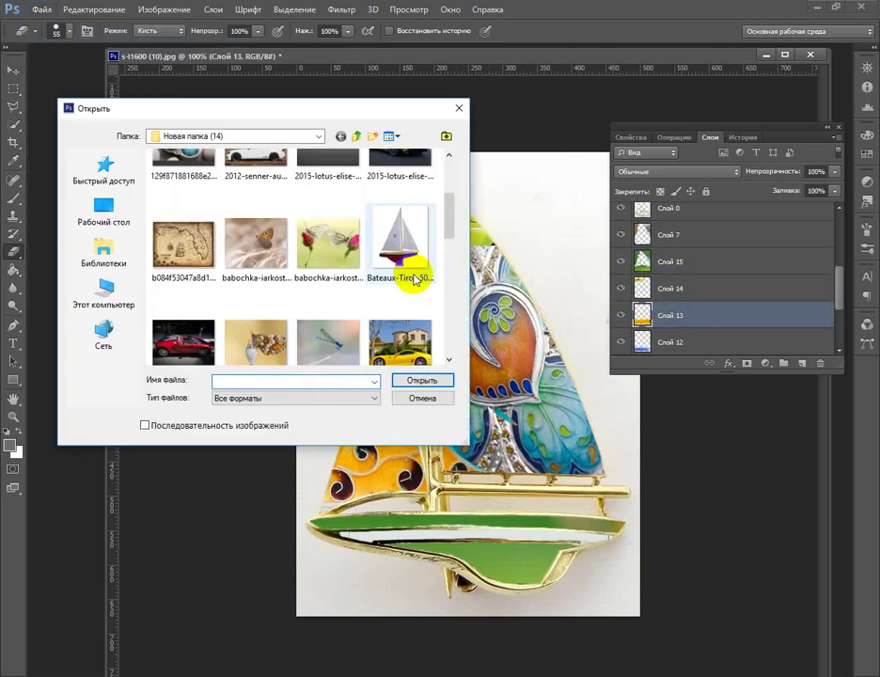
{"action": "scroll", "coordinate": [428, 235], "scroll_direction": "down", "scroll_amount": 3}
{"action": "key", "text": "Escape"}
{"action": "left_click", "coordinate": [13, 70]}
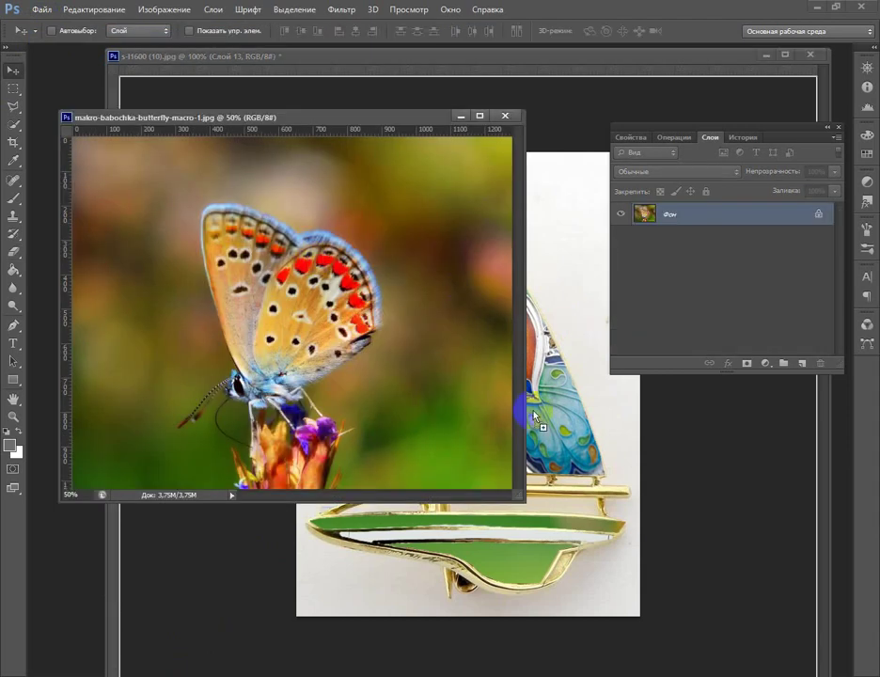
{"action": "mouse_move", "coordinate": [255, 162]}
{"action": "left_mouse_down"}
{"action": "mouse_move", "coordinate": [416, 316]}
{"action": "mouse_move", "coordinate": [516, 236]}
{"action": "left_mouse_up"}
{"action": "left_click_drag", "start_coordinate": [667, 342], "coordinate": [684, 265]}
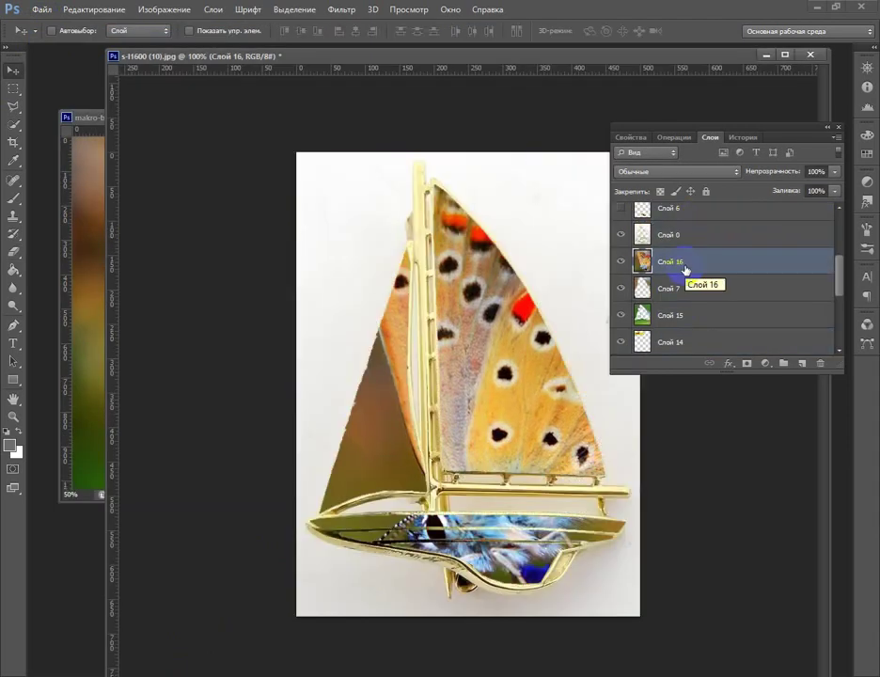
{"action": "left_click", "coordinate": [81, 119]}
Erase the butterfly pattern from the hull and the lower left sail
{"action": "key", "text": "e"}
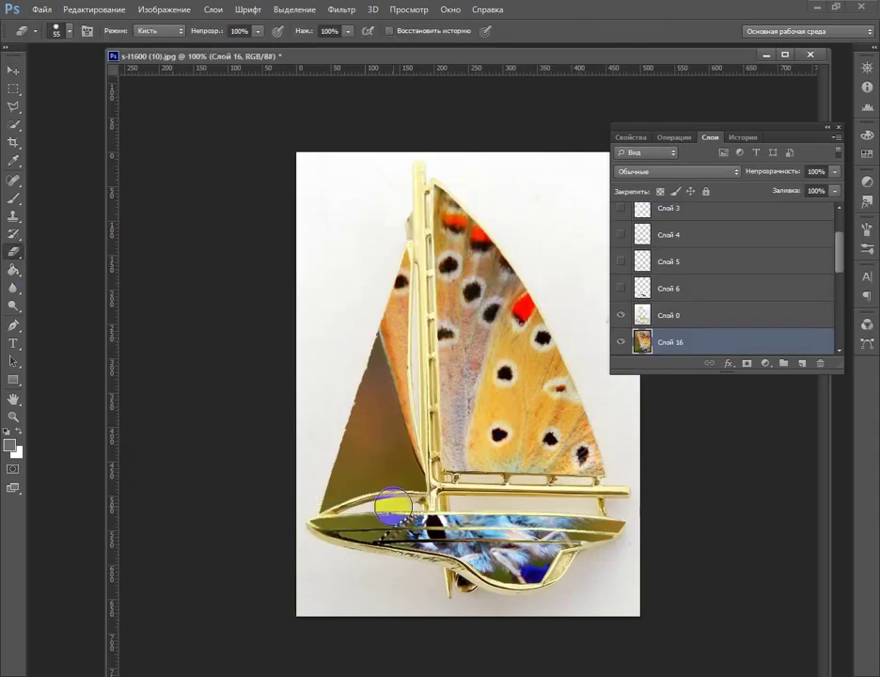
{"action": "left_click_drag", "start_coordinate": [321, 527], "coordinate": [639, 546]}
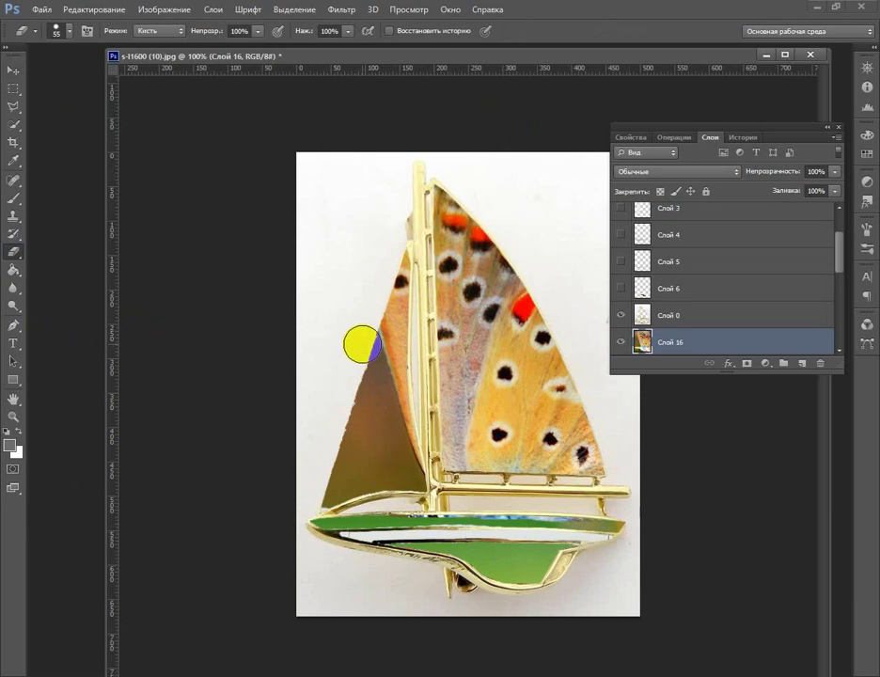
{"action": "left_click_drag", "start_coordinate": [362, 344], "coordinate": [397, 475]}
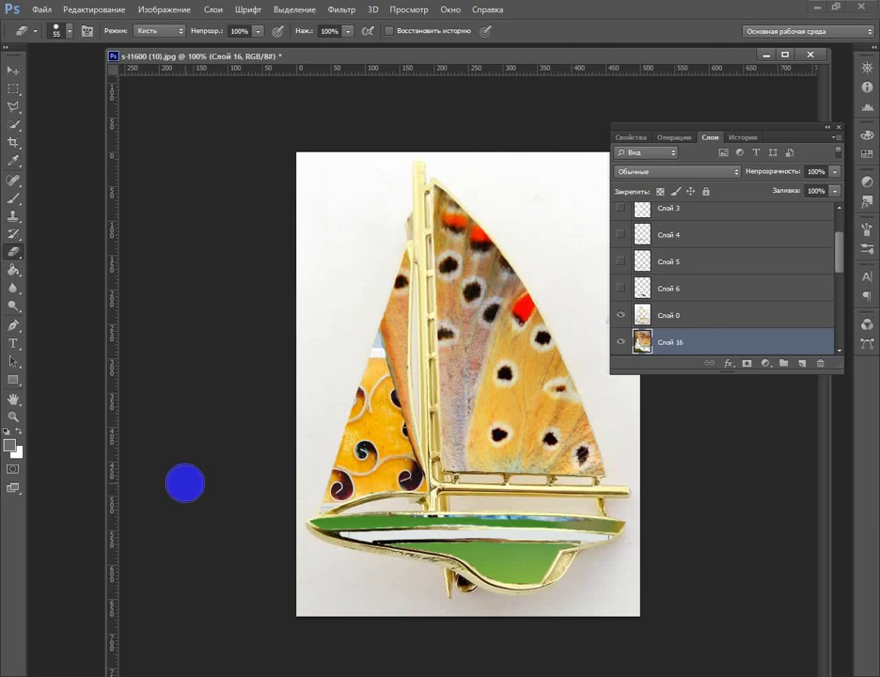
Open the old map image 26.jpg
{"action": "left_click", "coordinate": [42, 10]}
{"action": "left_click", "coordinate": [38, 27]}
{"action": "scroll", "coordinate": [373, 333], "scroll_direction": "down", "scroll_amount": 3}
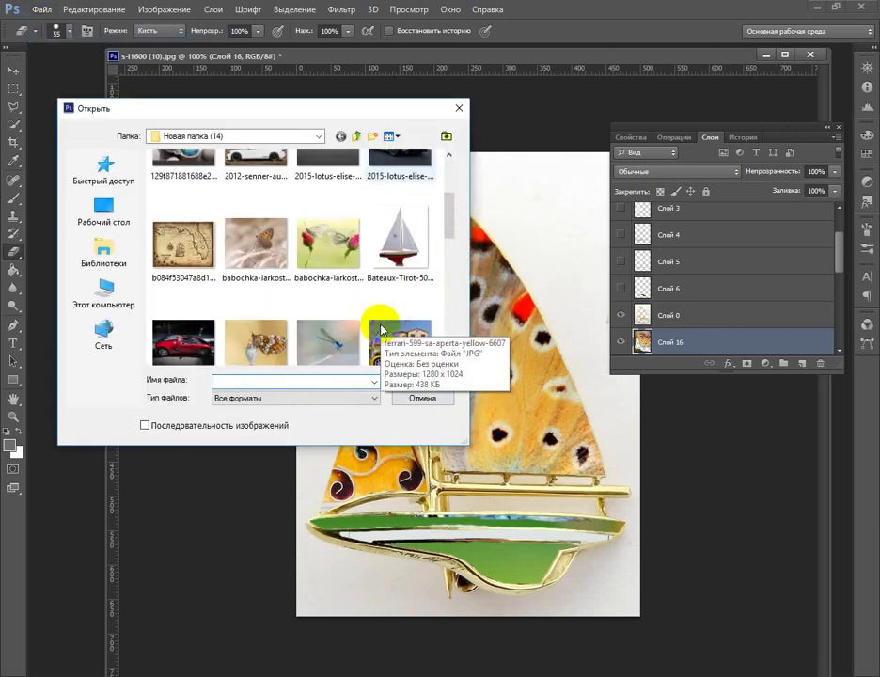
{"action": "left_click", "coordinate": [426, 400]}
{"action": "left_click_drag", "start_coordinate": [413, 363], "coordinate": [414, 377]}
Drag the map into the sailboat document over the sails, then hide Слой 17
{"action": "key", "text": "v"}
{"action": "left_click_drag", "start_coordinate": [200, 255], "coordinate": [374, 599]}
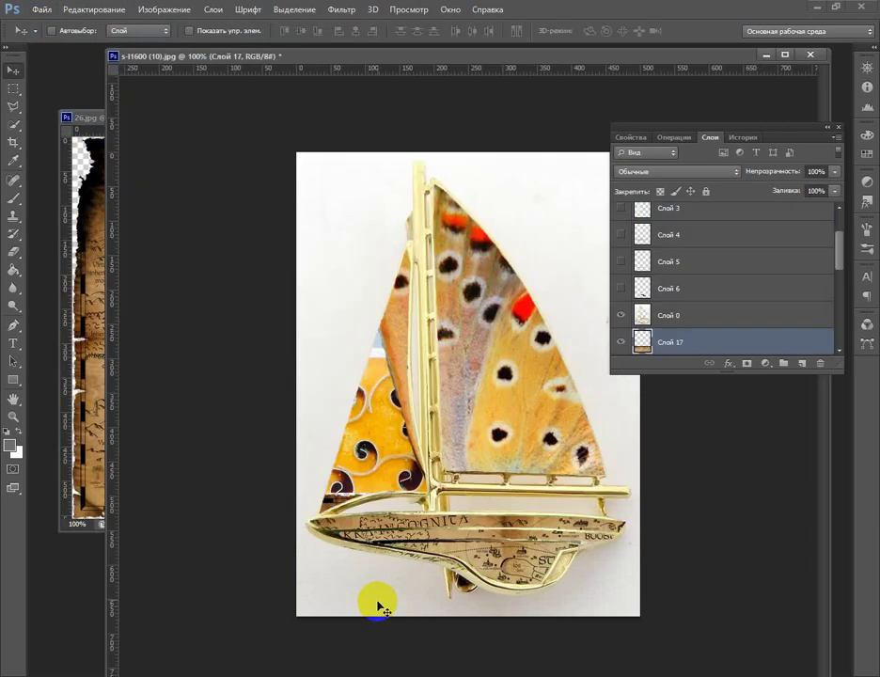
{"action": "mouse_move", "coordinate": [515, 526]}
{"action": "left_mouse_down"}
{"action": "mouse_move", "coordinate": [419, 268]}
{"action": "mouse_move", "coordinate": [398, 247]}
{"action": "left_mouse_up"}
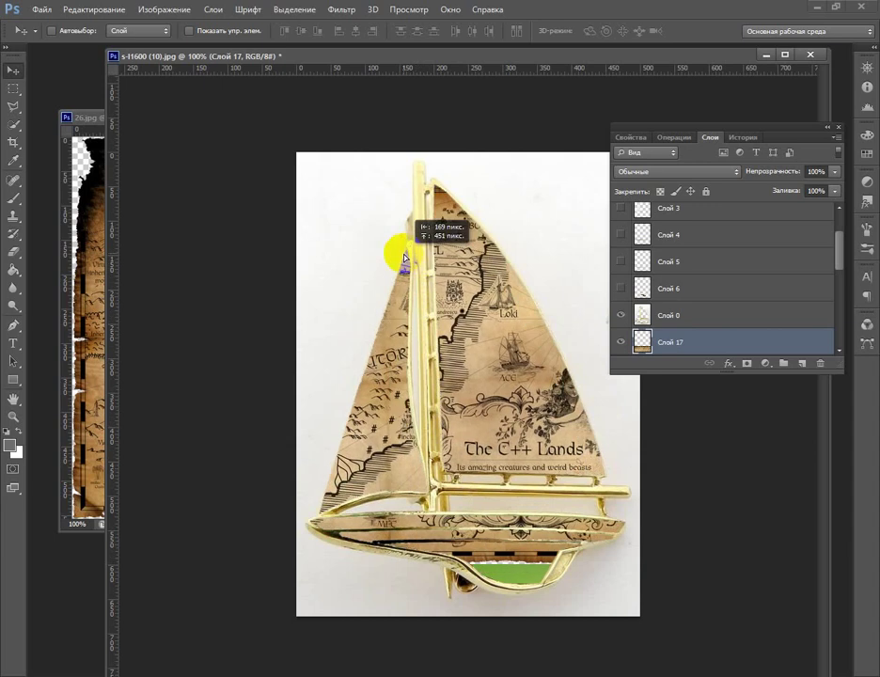
{"action": "left_click", "coordinate": [112, 112]}
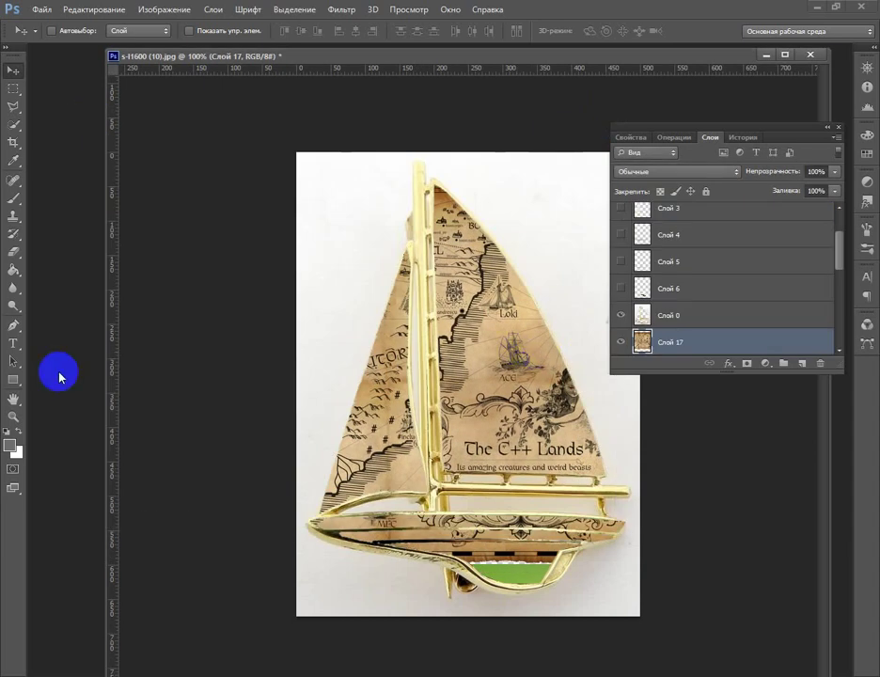
{"action": "left_click", "coordinate": [621, 343]}
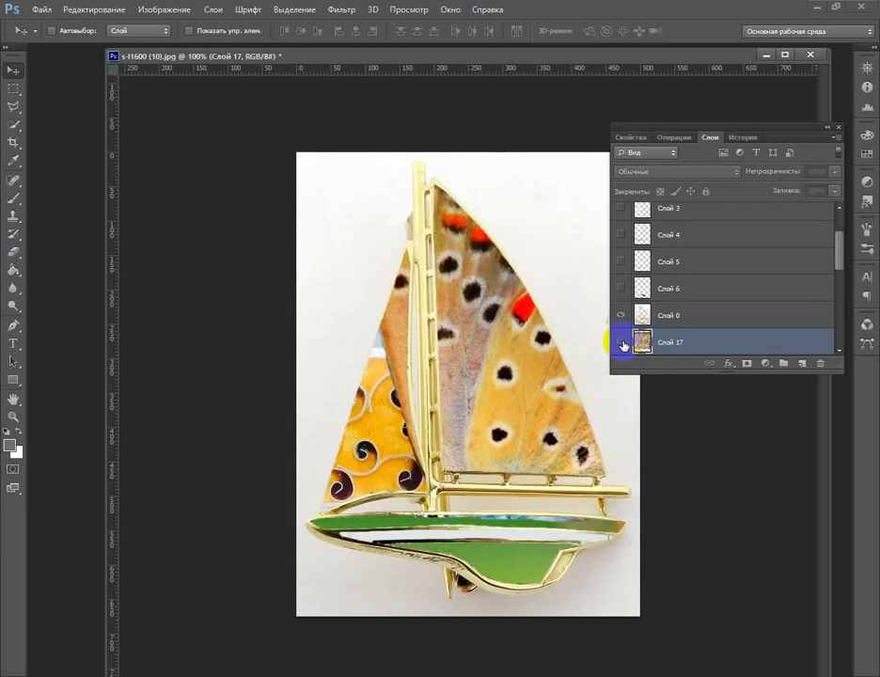
{"action": "key", "text": "ctrl+o"}
Open the black-and-white makro-nasekomoe butterfly image and drop it over the sails as Слой 18
{"action": "scroll", "coordinate": [450, 250], "scroll_direction": "down", "scroll_amount": 3}
{"action": "left_click_drag", "start_coordinate": [450, 249], "coordinate": [450, 271]}
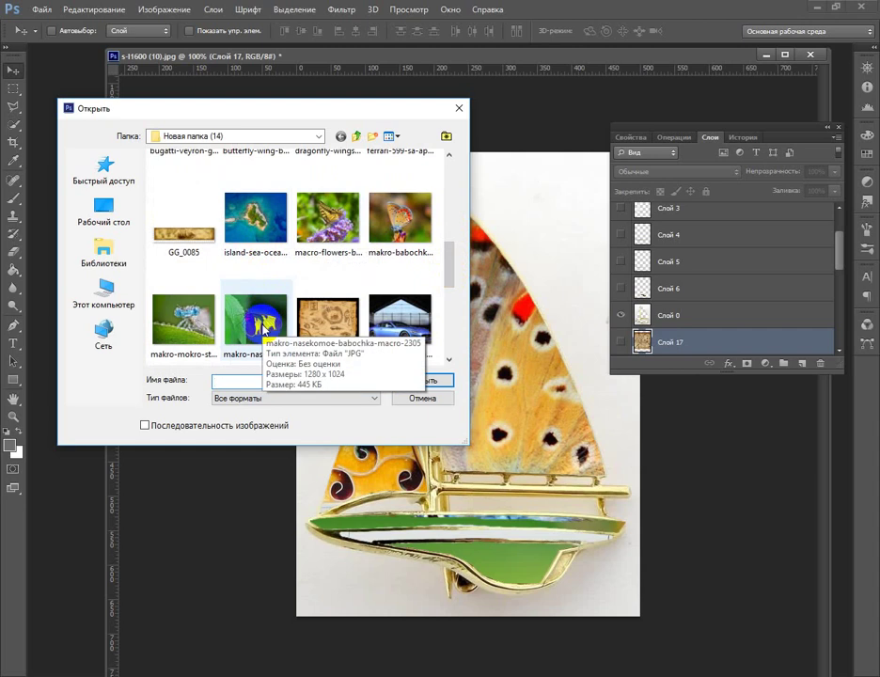
{"action": "double_click", "coordinate": [256, 320]}
{"action": "mouse_move", "coordinate": [367, 339]}
{"action": "left_mouse_down"}
{"action": "mouse_move", "coordinate": [534, 288]}
{"action": "mouse_move", "coordinate": [565, 298]}
{"action": "left_mouse_up"}
{"action": "left_click", "coordinate": [463, 363]}
Erase the butterfly wing from the left sail and the hull
{"action": "key", "text": "e"}
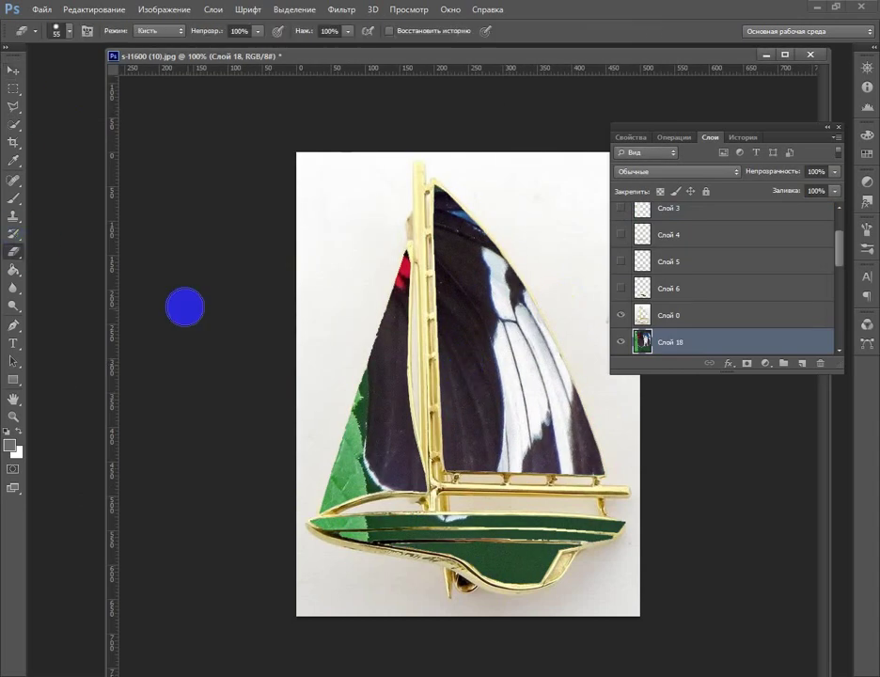
{"action": "mouse_move", "coordinate": [405, 283]}
{"action": "left_mouse_down"}
{"action": "mouse_move", "coordinate": [395, 442]}
{"action": "mouse_move", "coordinate": [388, 389]}
{"action": "left_mouse_up"}
{"action": "mouse_move", "coordinate": [344, 525]}
{"action": "left_mouse_down"}
{"action": "mouse_move", "coordinate": [480, 538]}
{"action": "mouse_move", "coordinate": [229, 551]}
{"action": "left_mouse_up"}
{"action": "scroll", "coordinate": [647, 294], "scroll_direction": "down", "scroll_amount": 1}
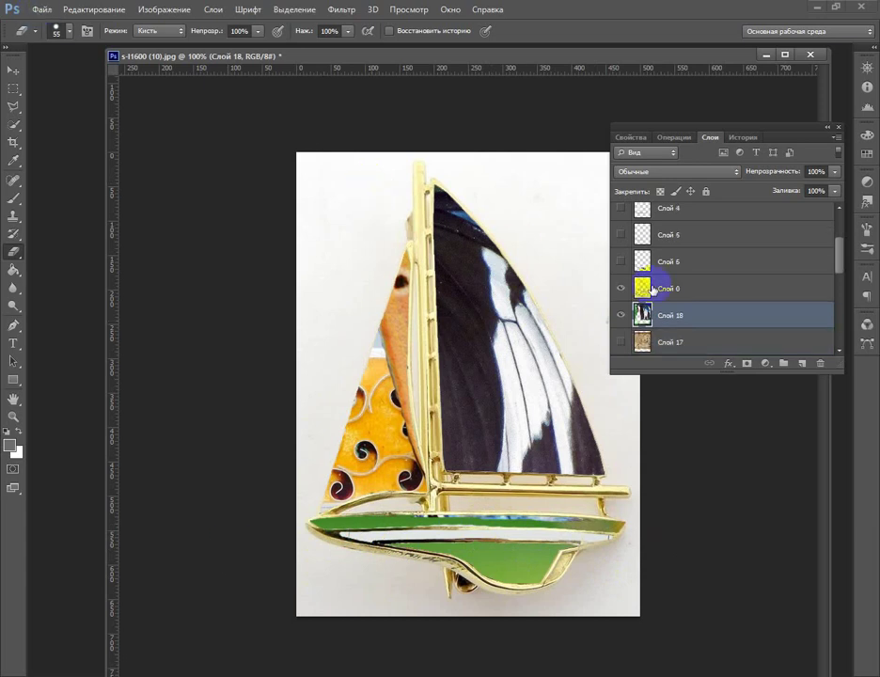
{"action": "scroll", "coordinate": [625, 324], "scroll_direction": "down", "scroll_amount": 1}
{"action": "left_click", "coordinate": [621, 342]}
Open the orange butterfly image and drop it into the sailboat's sails
{"action": "left_click", "coordinate": [41, 9]}
{"action": "left_click", "coordinate": [47, 40]}
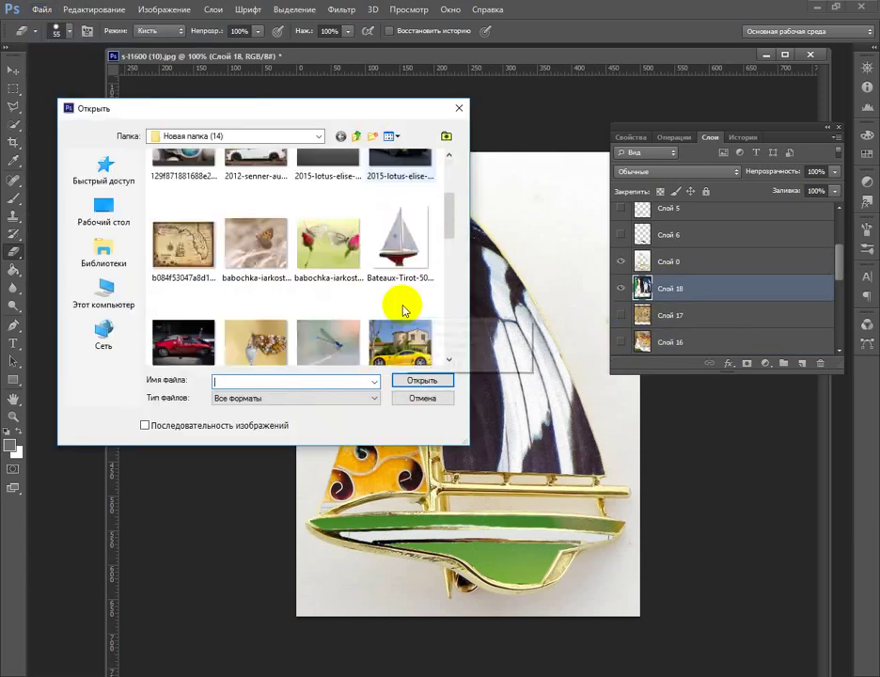
{"action": "scroll", "coordinate": [403, 304], "scroll_direction": "down", "scroll_amount": 1}
{"action": "left_click", "coordinate": [259, 334]}
{"action": "left_click", "coordinate": [385, 377]}
{"action": "mouse_move", "coordinate": [282, 282]}
{"action": "left_mouse_down"}
{"action": "mouse_move", "coordinate": [602, 427]}
{"action": "mouse_move", "coordinate": [364, 343]}
{"action": "left_mouse_up"}
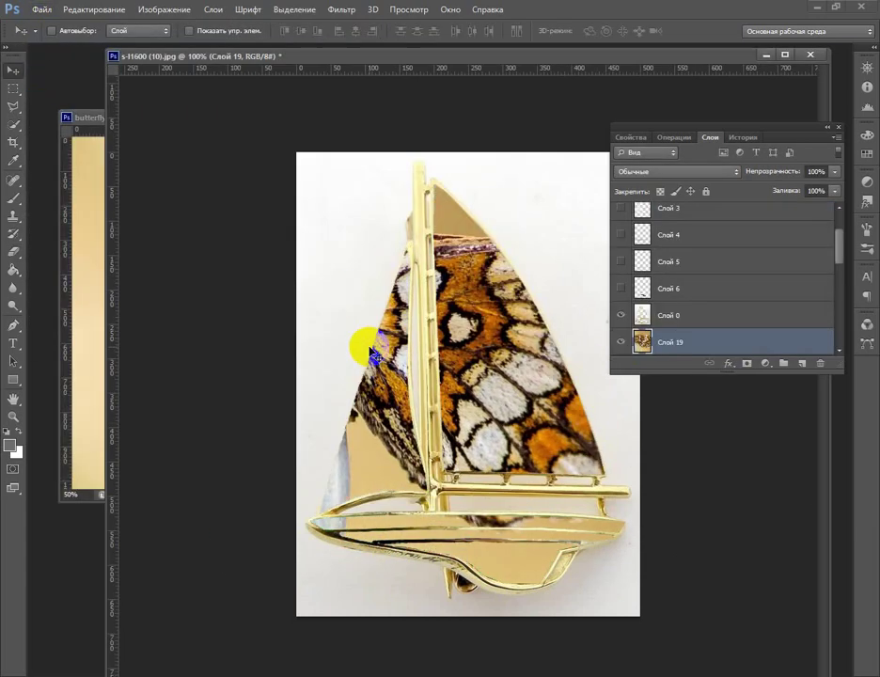
Rotate, scale and position the orange wing over the sails, erasing it from the left sail
{"action": "right_click", "coordinate": [422, 285]}
{"action": "mouse_move", "coordinate": [423, 285]}
{"action": "left_mouse_down"}
{"action": "mouse_move", "coordinate": [167, 415]}
{"action": "mouse_move", "coordinate": [471, 406]}
{"action": "left_mouse_up"}
{"action": "key", "text": "ctrl+t"}
{"action": "mouse_move", "coordinate": [338, 389]}
{"action": "left_mouse_down"}
{"action": "mouse_move", "coordinate": [373, 158]}
{"action": "mouse_move", "coordinate": [609, 448]}
{"action": "mouse_move", "coordinate": [423, 111]}
{"action": "left_mouse_up"}
{"action": "mouse_move", "coordinate": [775, 487]}
{"action": "left_mouse_down"}
{"action": "mouse_move", "coordinate": [468, 353]}
{"action": "mouse_move", "coordinate": [482, 407]}
{"action": "mouse_move", "coordinate": [478, 197]}
{"action": "mouse_move", "coordinate": [454, 170]}
{"action": "left_mouse_up"}
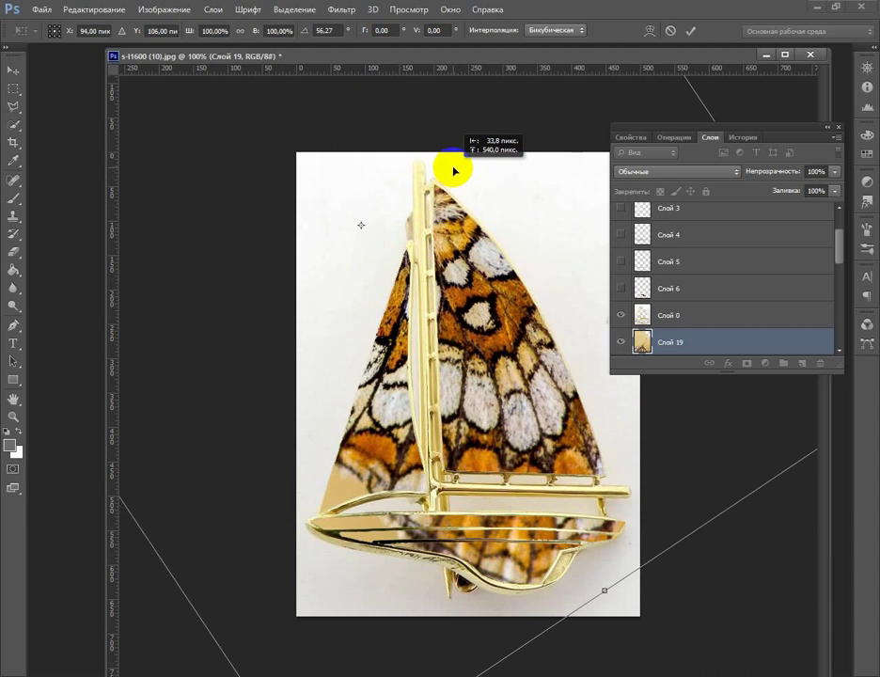
{"action": "right_click", "coordinate": [495, 448]}
{"action": "left_click", "coordinate": [553, 613]}
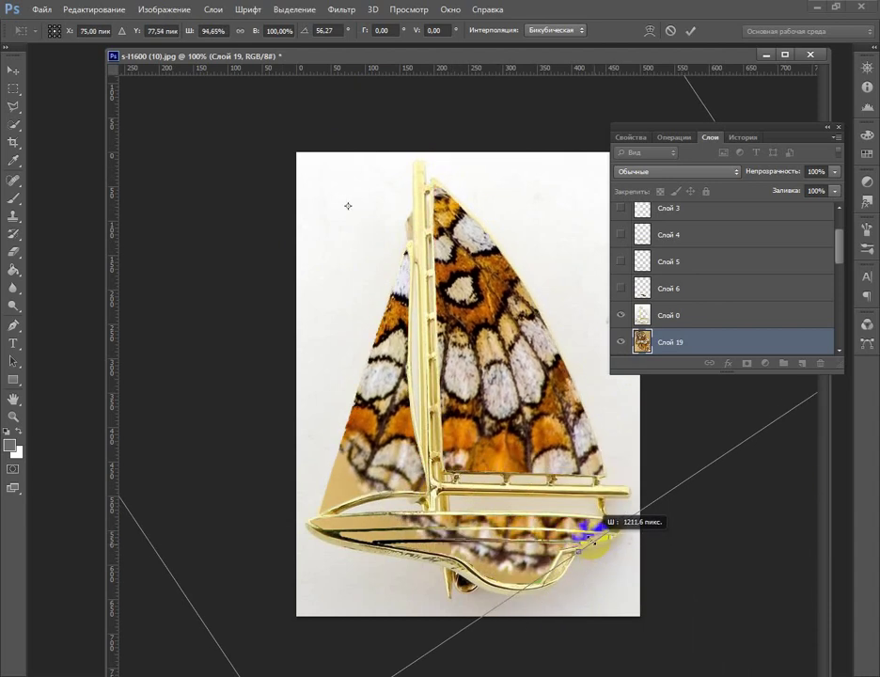
{"action": "left_click_drag", "start_coordinate": [553, 613], "coordinate": [599, 545]}
{"action": "left_click", "coordinate": [14, 252]}
{"action": "mouse_move", "coordinate": [414, 470]}
{"action": "left_mouse_down"}
{"action": "mouse_move", "coordinate": [370, 396]}
{"action": "mouse_move", "coordinate": [317, 530]}
{"action": "mouse_move", "coordinate": [655, 546]}
{"action": "mouse_move", "coordinate": [489, 569]}
{"action": "left_mouse_up"}
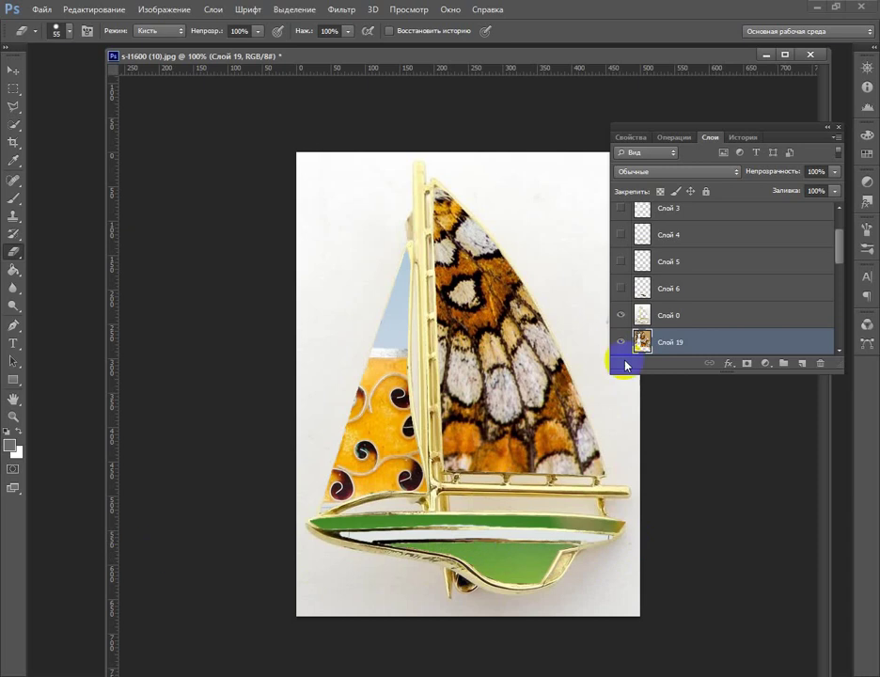
Hide wing layers Слой 19 and 18 and hull Слой 15, and show Слой 7
{"action": "scroll", "coordinate": [626, 358], "scroll_direction": "down", "scroll_amount": 2}
{"action": "scroll", "coordinate": [621, 320], "scroll_direction": "down", "scroll_amount": 1}
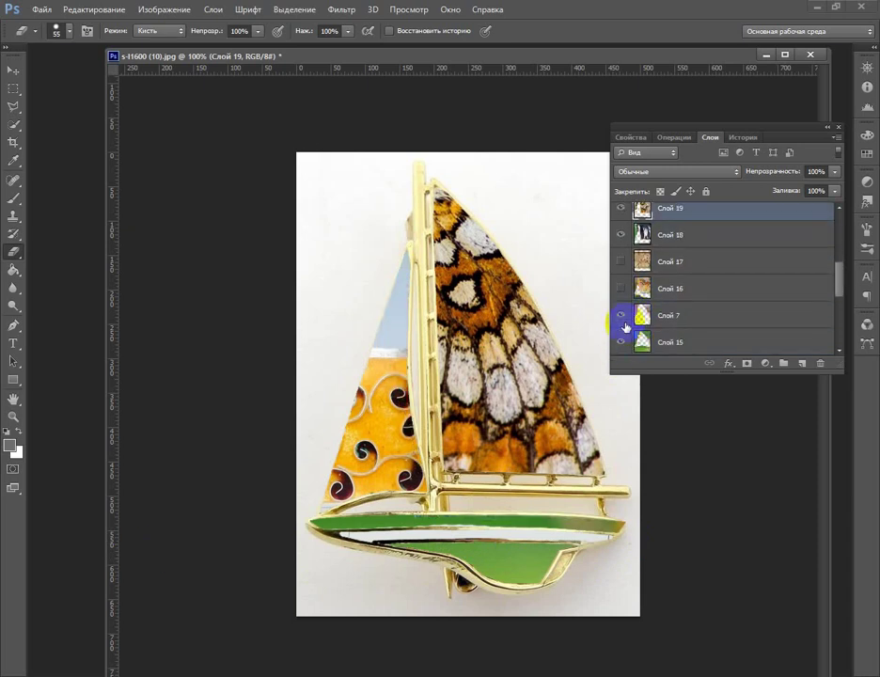
{"action": "scroll", "coordinate": [622, 329], "scroll_direction": "up", "scroll_amount": 3}
{"action": "left_click", "coordinate": [619, 261]}
{"action": "left_click", "coordinate": [619, 288]}
{"action": "scroll", "coordinate": [625, 320], "scroll_direction": "down", "scroll_amount": 2}
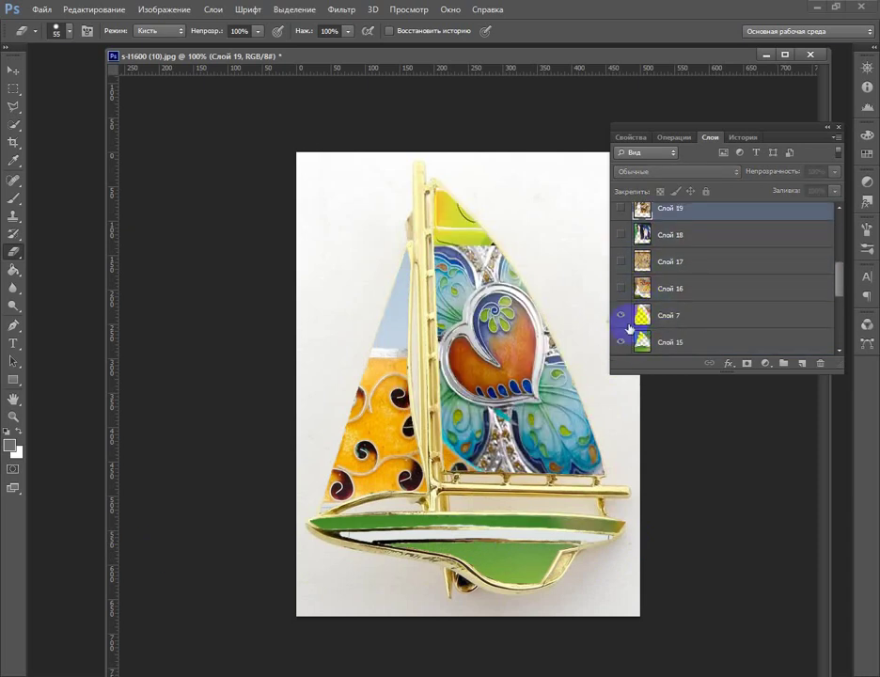
{"action": "left_click", "coordinate": [620, 342]}
{"action": "left_click", "coordinate": [620, 315]}
{"action": "scroll", "coordinate": [725, 320], "scroll_direction": "down", "scroll_amount": 1}
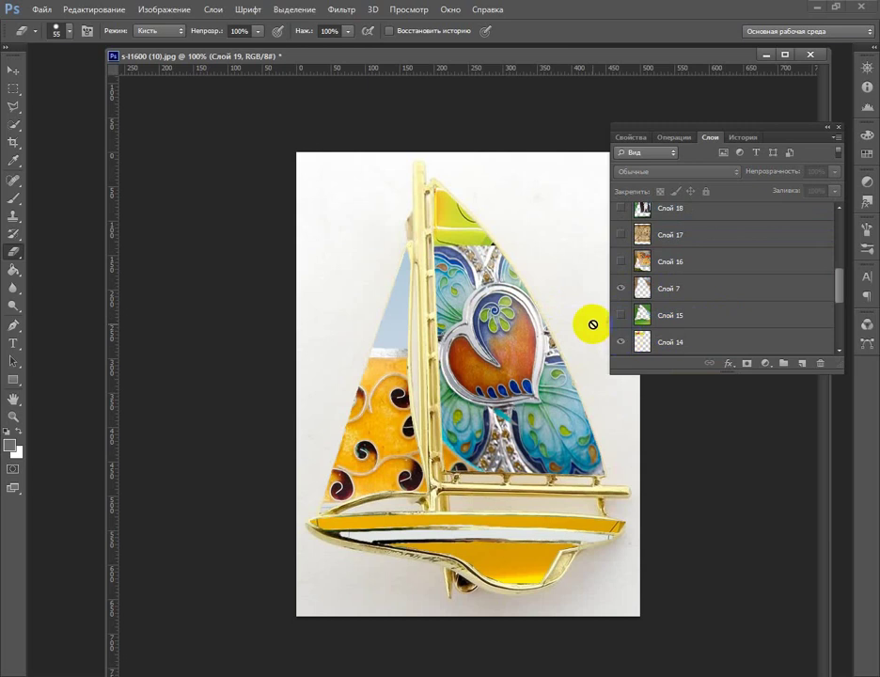
{"action": "key", "text": "ctrl+o"}
Bring the enamel pendant photo in below Слой 10 and position its blue pattern in the jib
{"action": "double_click", "coordinate": [190, 279]}
{"action": "left_click_drag", "start_coordinate": [292, 153], "coordinate": [327, 386]}
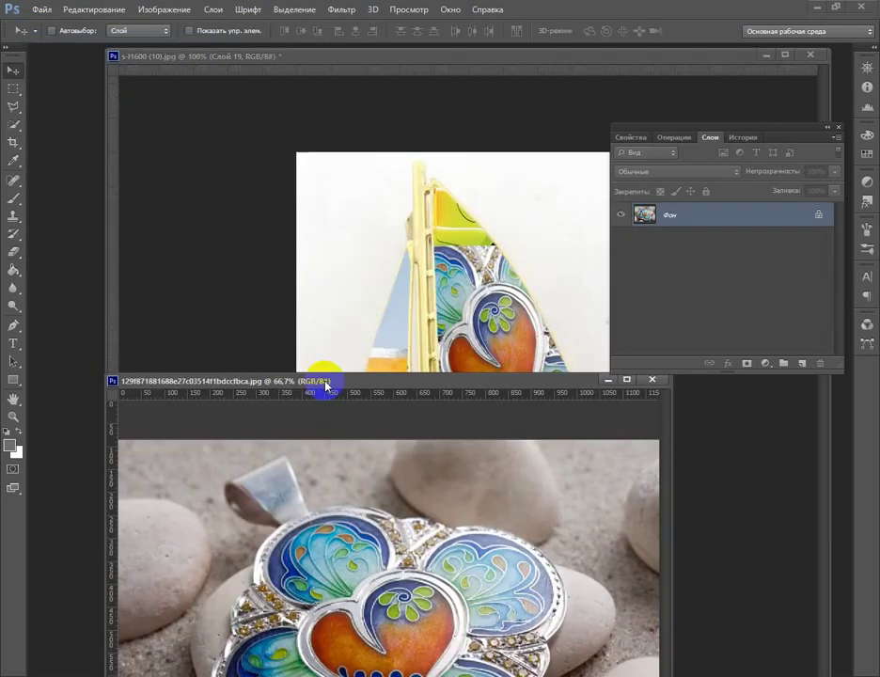
{"action": "mouse_move", "coordinate": [663, 339]}
{"action": "left_mouse_down"}
{"action": "mouse_move", "coordinate": [696, 226]}
{"action": "mouse_move", "coordinate": [678, 337]}
{"action": "mouse_move", "coordinate": [670, 252]}
{"action": "left_mouse_up"}
{"action": "left_click_drag", "start_coordinate": [674, 314], "coordinate": [666, 350]}
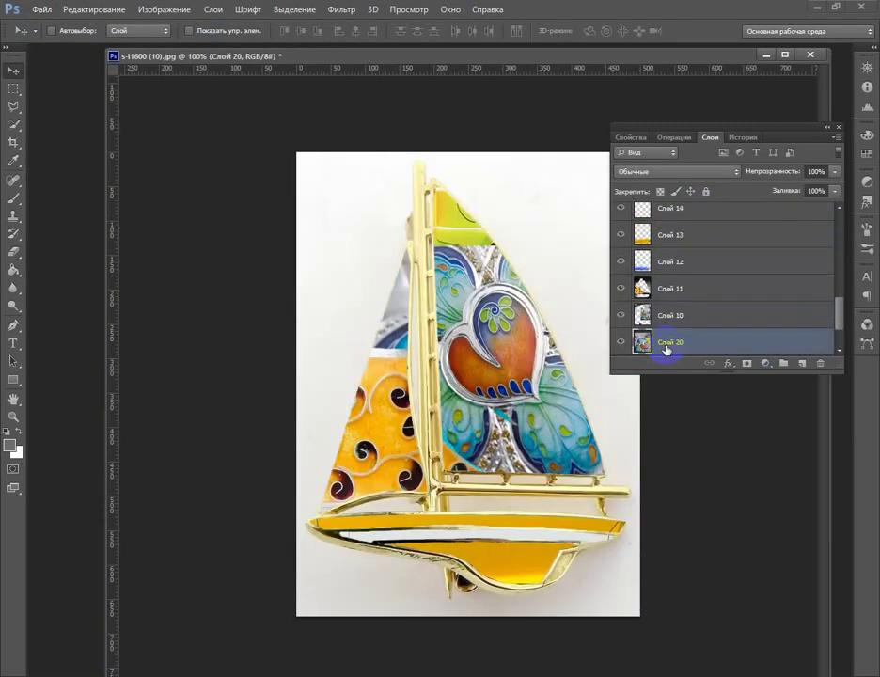
{"action": "scroll", "coordinate": [621, 267], "scroll_direction": "up", "scroll_amount": 3}
{"action": "scroll", "coordinate": [620, 310], "scroll_direction": "down", "scroll_amount": 3}
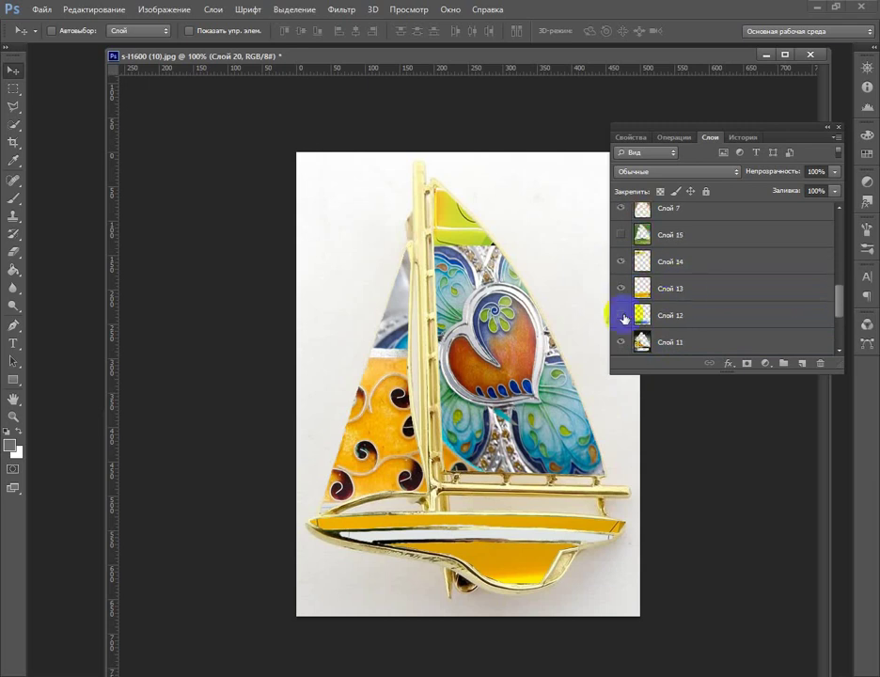
{"action": "scroll", "coordinate": [677, 310], "scroll_direction": "down", "scroll_amount": 2}
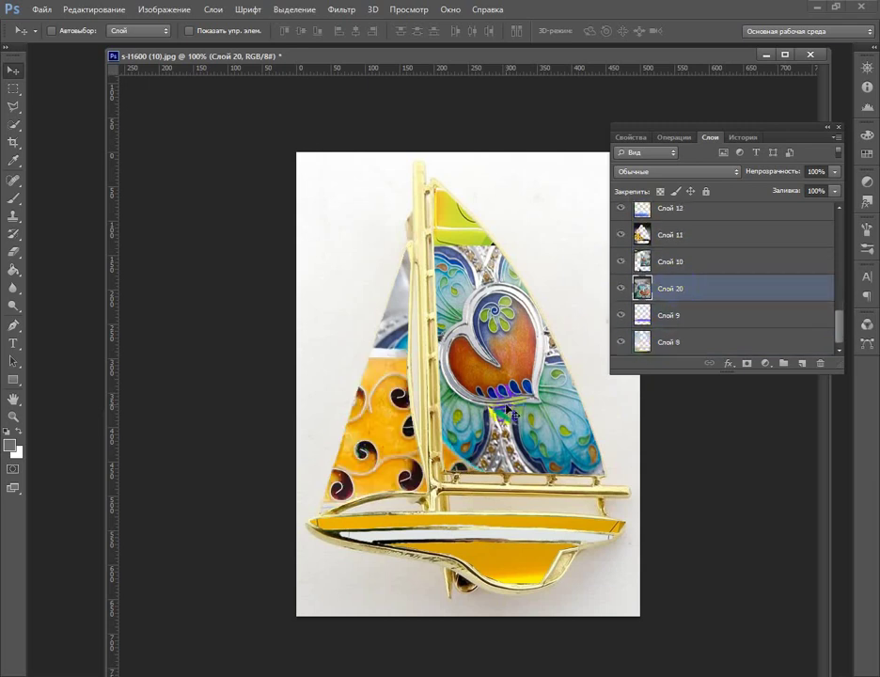
{"action": "left_click_drag", "start_coordinate": [508, 411], "coordinate": [492, 343]}
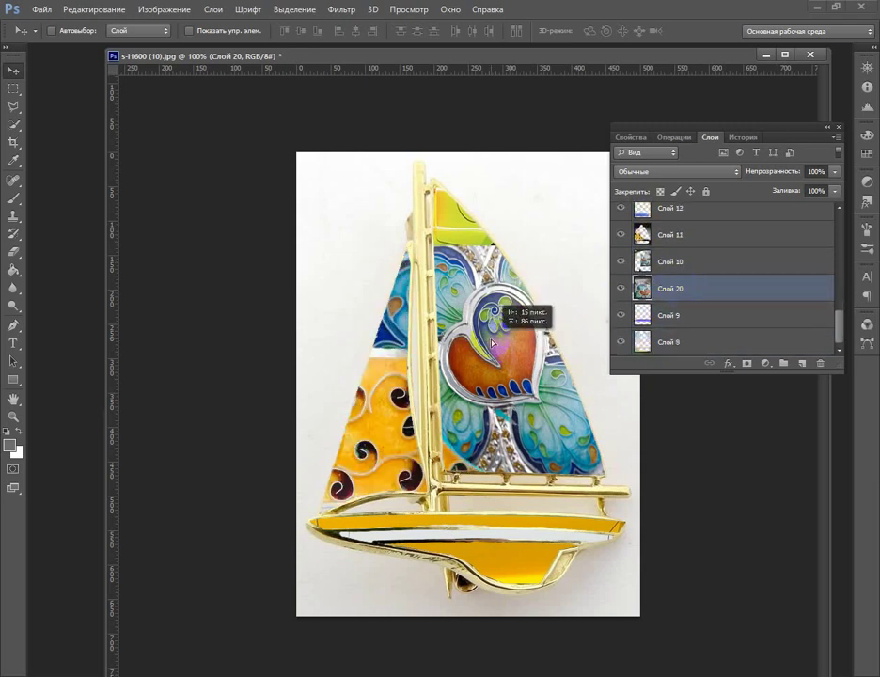
Open the enamel ring photo
{"action": "left_click", "coordinate": [42, 9]}
{"action": "left_click", "coordinate": [56, 47]}
{"action": "double_click", "coordinate": [256, 178]}
Add the ring photo to the sailboat as Слой 22, hide it, and close the ring photo
{"action": "mouse_move", "coordinate": [422, 150]}
{"action": "left_mouse_down"}
{"action": "mouse_move", "coordinate": [283, 144]}
{"action": "mouse_move", "coordinate": [422, 314]}
{"action": "left_mouse_up"}
{"action": "left_click", "coordinate": [647, 292]}
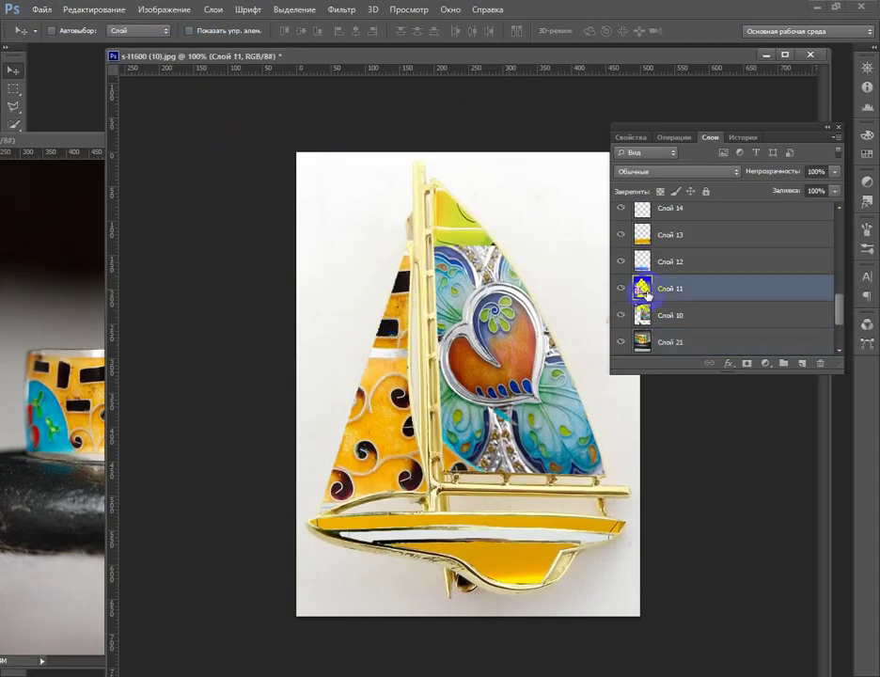
{"action": "scroll", "coordinate": [659, 292], "scroll_direction": "up", "scroll_amount": 2}
{"action": "left_click_drag", "start_coordinate": [68, 288], "coordinate": [546, 416]}
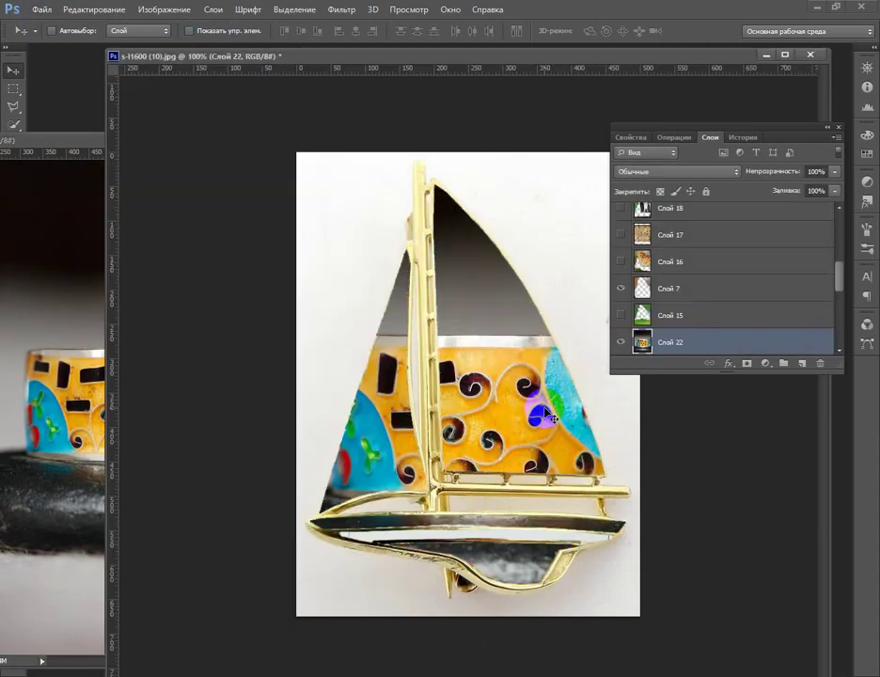
{"action": "left_click", "coordinate": [621, 343]}
{"action": "left_click", "coordinate": [52, 136]}
{"action": "left_click", "coordinate": [366, 142]}
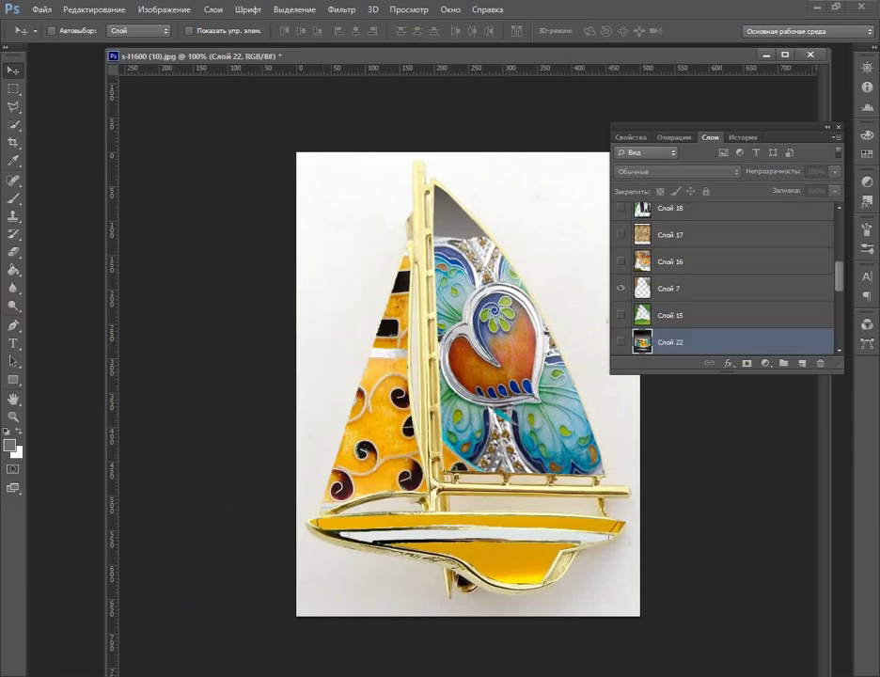
Duplicate the ring layer Слой 22 and make Слой 14 visible
{"action": "right_click", "coordinate": [649, 342]}
{"action": "left_click", "coordinate": [527, 200]}
{"action": "key", "text": "Return"}
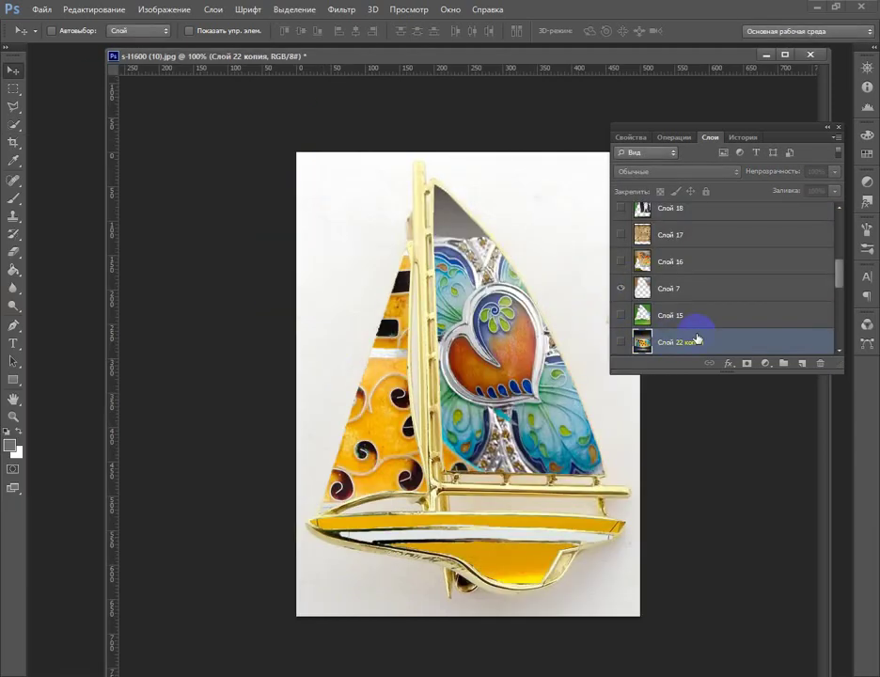
{"action": "scroll", "coordinate": [691, 337], "scroll_direction": "down", "scroll_amount": 3}
{"action": "scroll", "coordinate": [668, 305], "scroll_direction": "up", "scroll_amount": 1}
{"action": "scroll", "coordinate": [675, 281], "scroll_direction": "up", "scroll_amount": 3}
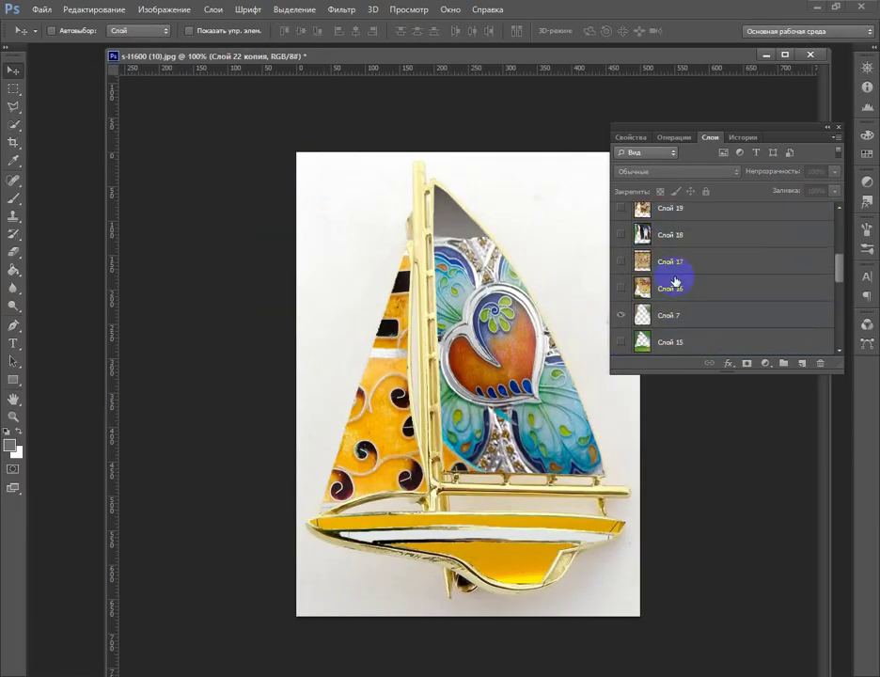
{"action": "scroll", "coordinate": [686, 312], "scroll_direction": "down", "scroll_amount": 3}
{"action": "left_click", "coordinate": [623, 318]}
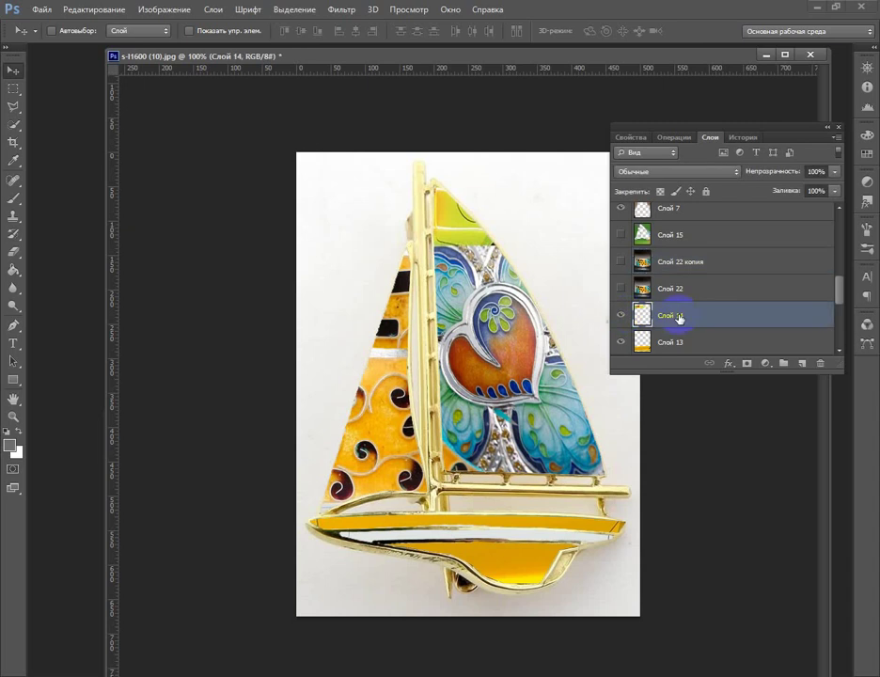
{"action": "scroll", "coordinate": [624, 320], "scroll_direction": "down", "scroll_amount": 3}
Duplicate Слой 21, hide the yellow hull to reveal blue, and preview the Слой 11 sail piece
{"action": "right_click", "coordinate": [668, 315]}
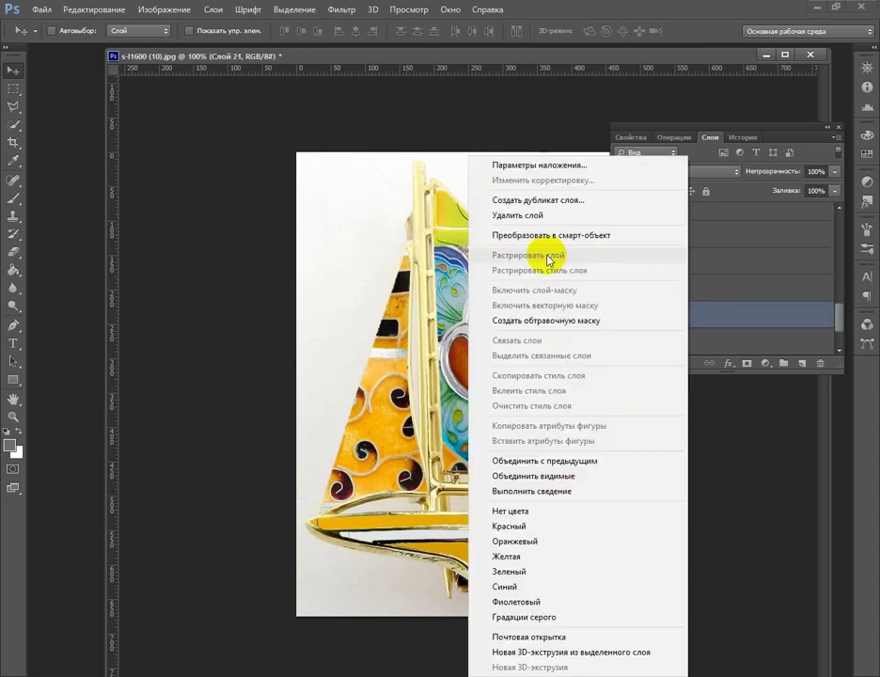
{"action": "left_click", "coordinate": [520, 201]}
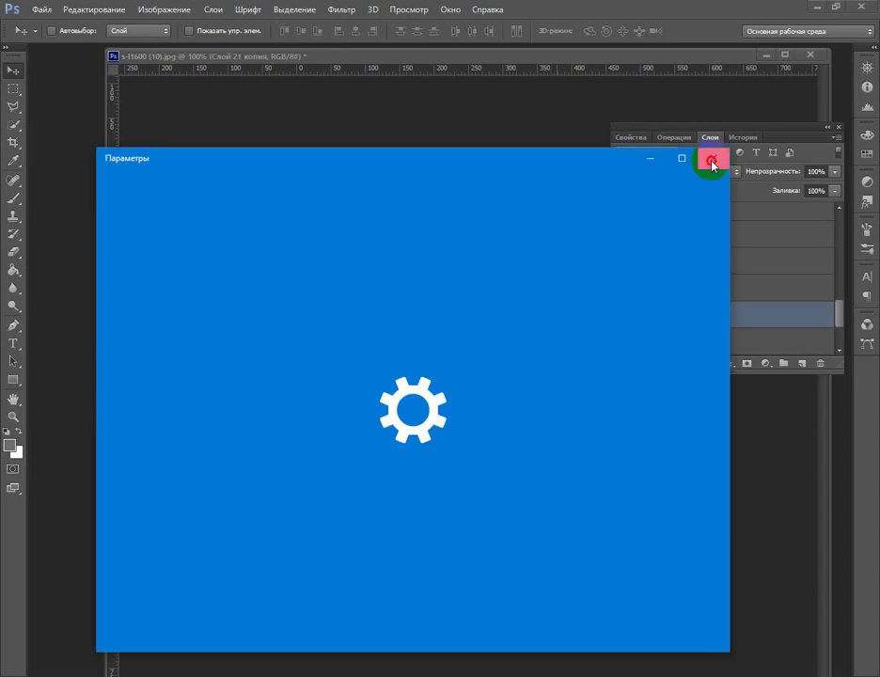
{"action": "scroll", "coordinate": [684, 319], "scroll_direction": "up", "scroll_amount": 3}
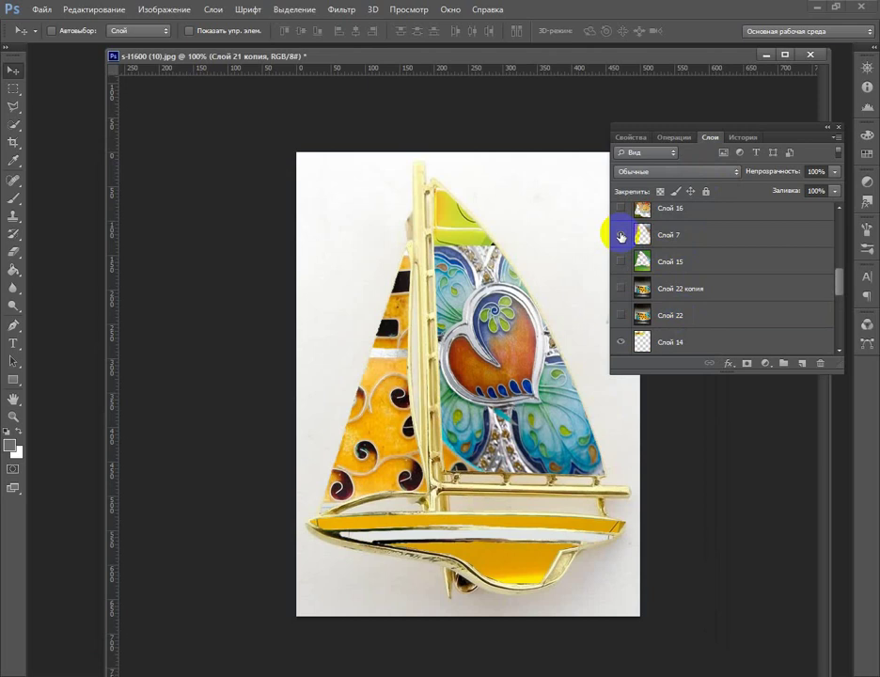
{"action": "left_click", "coordinate": [621, 316]}
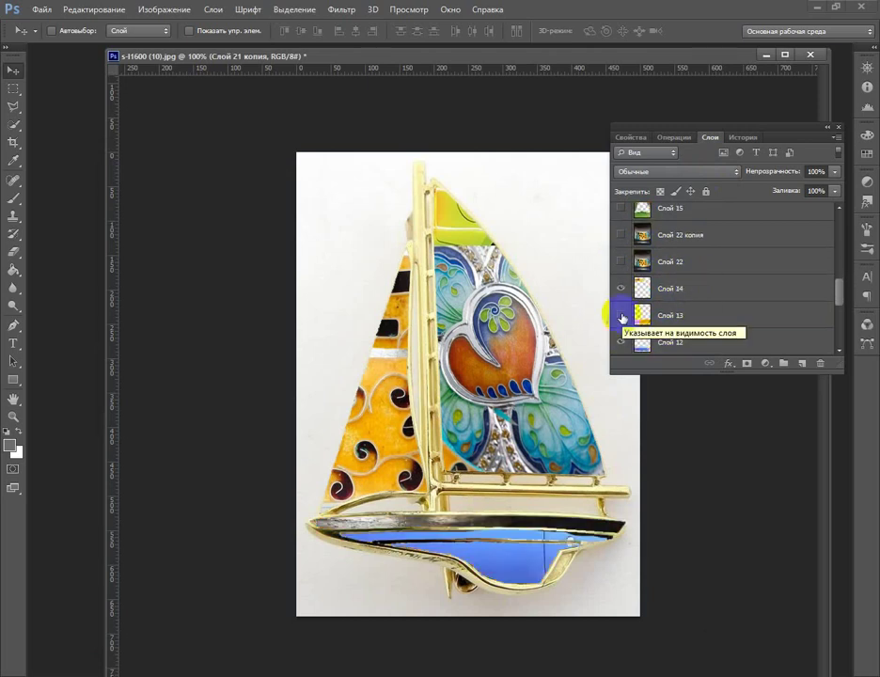
{"action": "left_click", "coordinate": [619, 344]}
{"action": "left_click", "coordinate": [619, 344]}
{"action": "scroll", "coordinate": [620, 343], "scroll_direction": "down", "scroll_amount": 2}
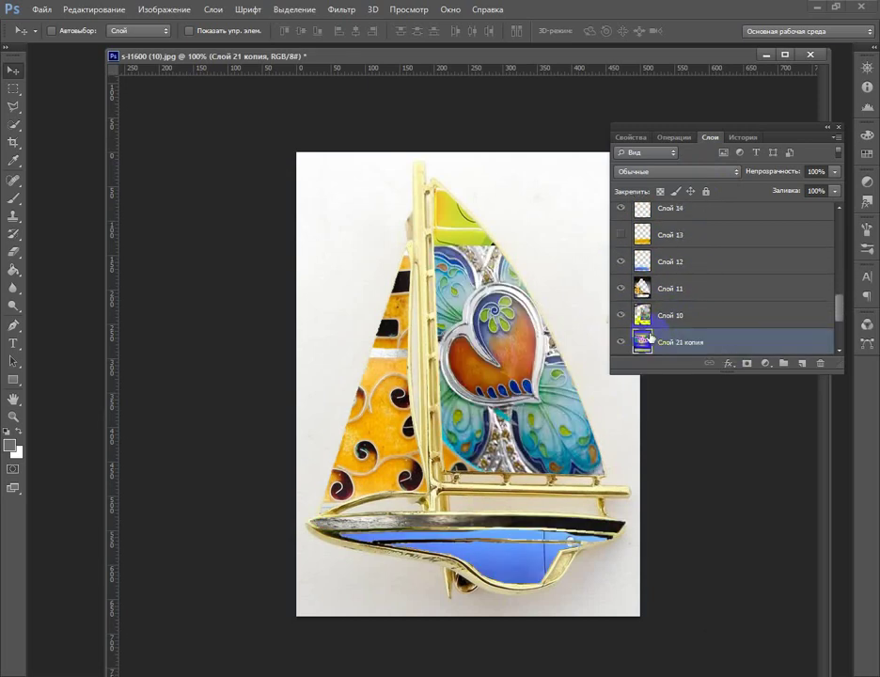
{"action": "scroll", "coordinate": [644, 344], "scroll_direction": "up", "scroll_amount": 5}
Show Слой 15 for a green hull and briefly preview the butterfly-wing sail image
{"action": "left_click", "coordinate": [621, 261]}
{"action": "scroll", "coordinate": [659, 301], "scroll_direction": "up", "scroll_amount": 3}
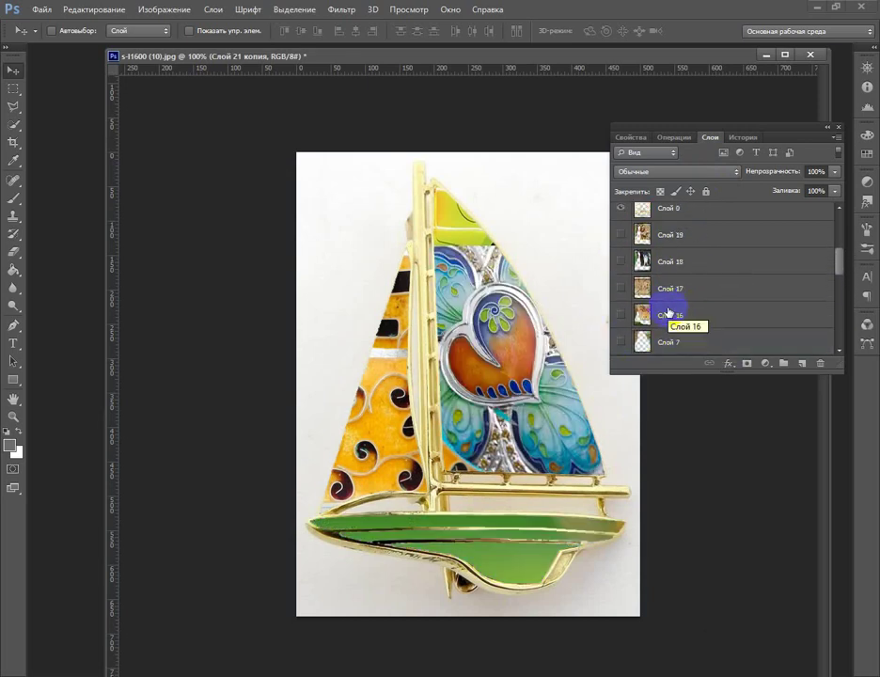
{"action": "scroll", "coordinate": [667, 308], "scroll_direction": "up", "scroll_amount": 3}
{"action": "scroll", "coordinate": [640, 273], "scroll_direction": "up", "scroll_amount": 3}
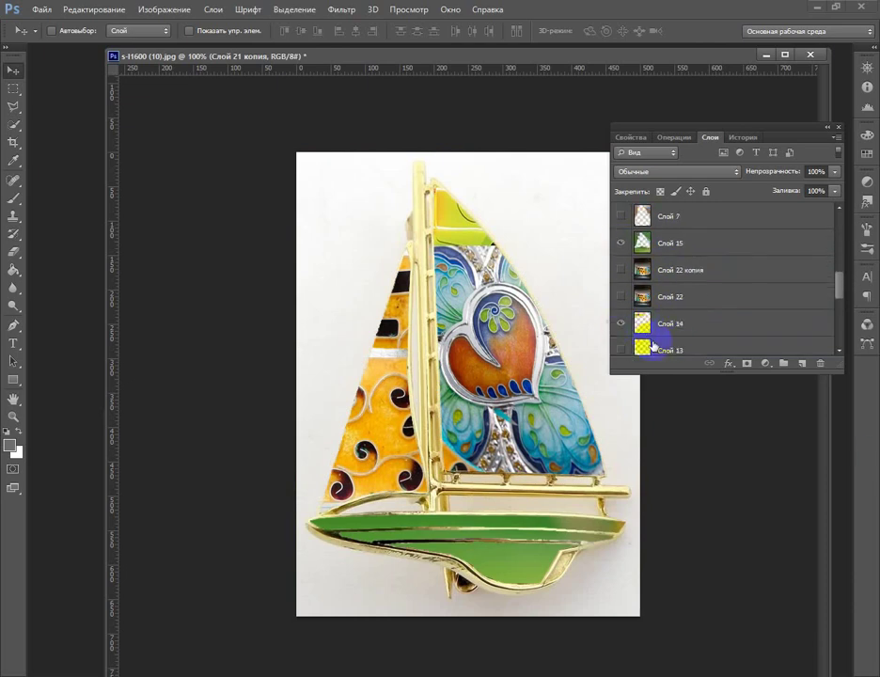
{"action": "scroll", "coordinate": [651, 337], "scroll_direction": "down", "scroll_amount": 3}
{"action": "scroll", "coordinate": [653, 320], "scroll_direction": "down", "scroll_amount": 1}
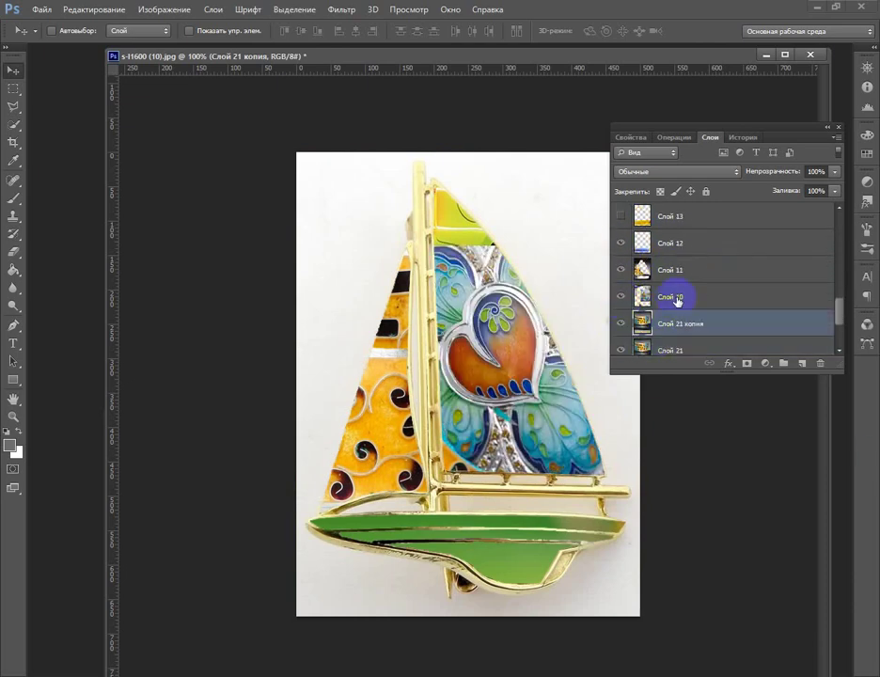
{"action": "scroll", "coordinate": [639, 310], "scroll_direction": "down", "scroll_amount": 1}
{"action": "scroll", "coordinate": [640, 344], "scroll_direction": "down", "scroll_amount": 2}
{"action": "scroll", "coordinate": [624, 341], "scroll_direction": "up", "scroll_amount": 3}
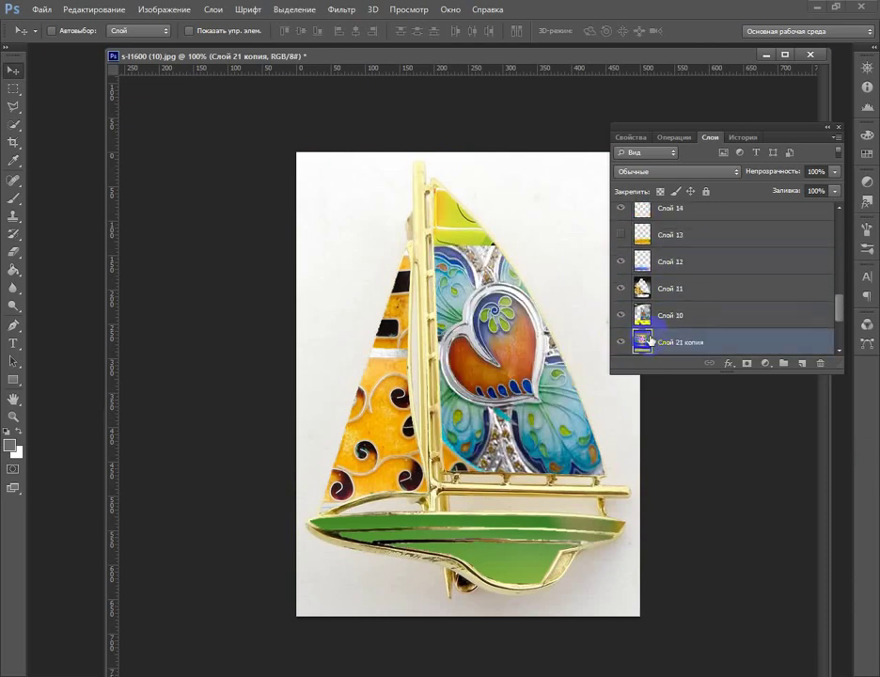
{"action": "scroll", "coordinate": [624, 282], "scroll_direction": "up", "scroll_amount": 4}
{"action": "scroll", "coordinate": [623, 266], "scroll_direction": "up", "scroll_amount": 2}
{"action": "left_click", "coordinate": [623, 265]}
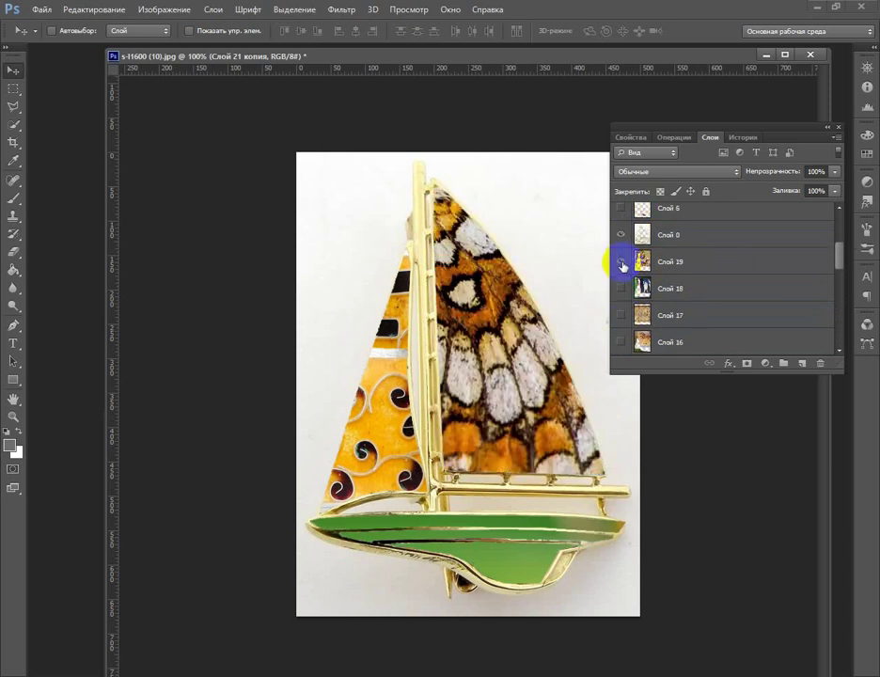
{"action": "left_click", "coordinate": [622, 265]}
Compare the Слой 17 map and Слой 16 sail images, hide the green hull and mainsail tip, and select Слой 21 копия
{"action": "left_click", "coordinate": [622, 316]}
{"action": "scroll", "coordinate": [630, 310], "scroll_direction": "down", "scroll_amount": 1}
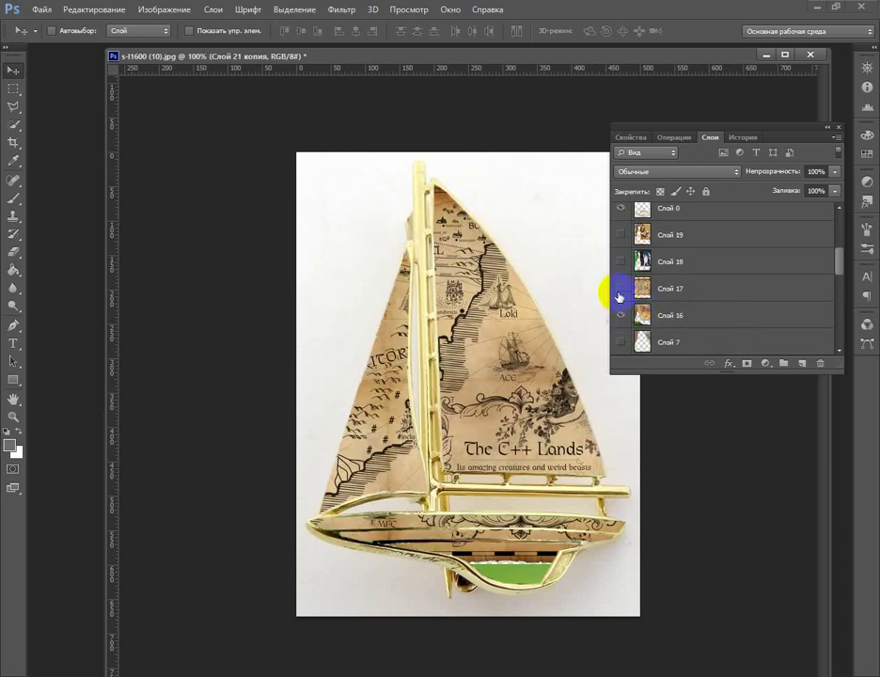
{"action": "left_click", "coordinate": [622, 317]}
{"action": "left_click", "coordinate": [621, 263]}
{"action": "left_click", "coordinate": [622, 342]}
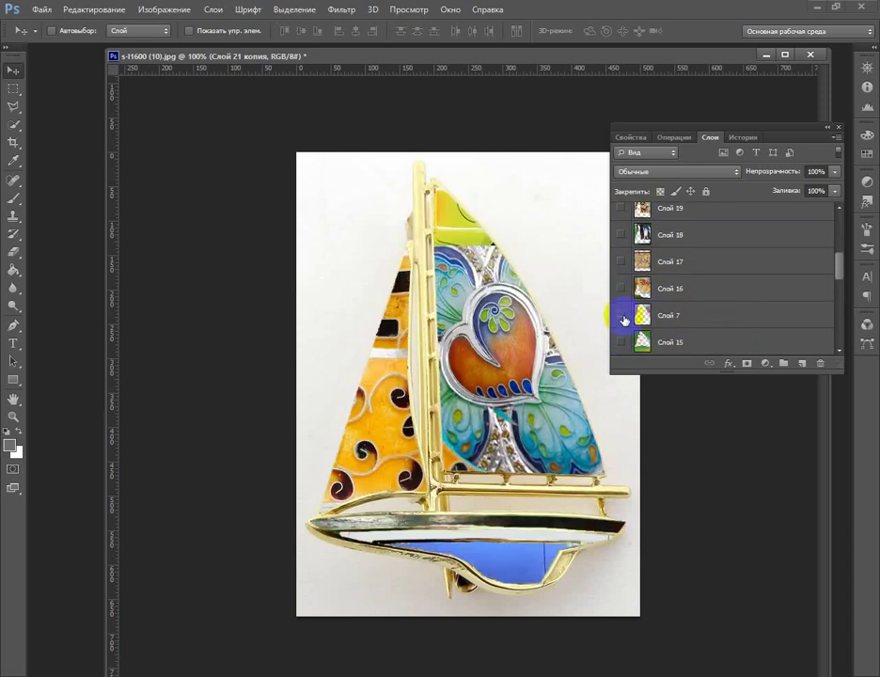
{"action": "left_click", "coordinate": [621, 342]}
{"action": "left_click", "coordinate": [622, 342]}
{"action": "scroll", "coordinate": [627, 293], "scroll_direction": "down", "scroll_amount": 1}
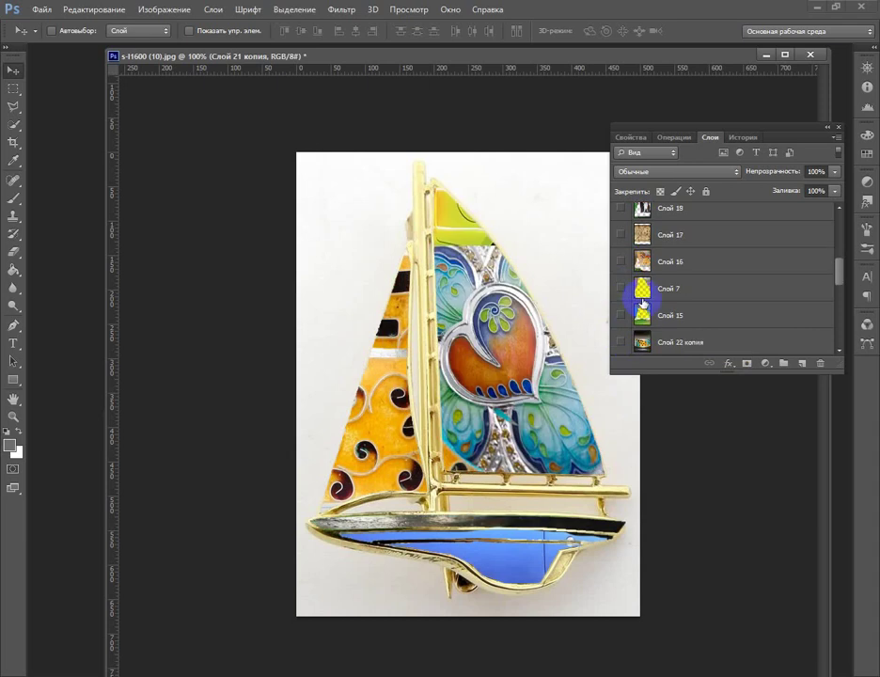
{"action": "scroll", "coordinate": [624, 319], "scroll_direction": "down", "scroll_amount": 1}
{"action": "left_click", "coordinate": [648, 339]}
{"action": "scroll", "coordinate": [669, 339], "scroll_direction": "down", "scroll_amount": 2}
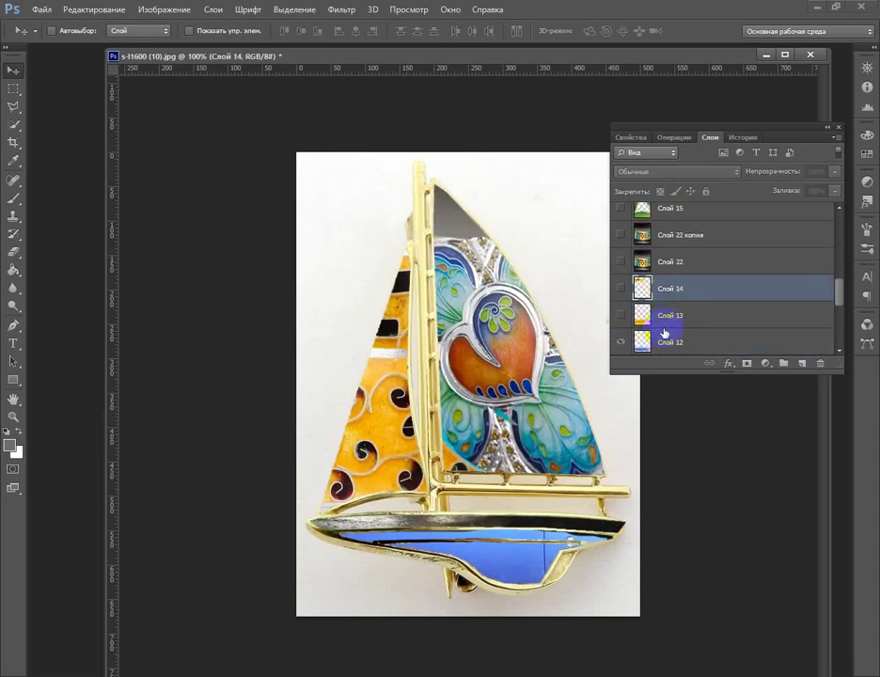
{"action": "scroll", "coordinate": [659, 324], "scroll_direction": "down", "scroll_amount": 4}
{"action": "left_click", "coordinate": [633, 315]}
Shrink Слой 21 копия to about half and fit it onto the mainsail's top tip
{"action": "mouse_move", "coordinate": [461, 231]}
{"action": "left_mouse_down"}
{"action": "mouse_move", "coordinate": [613, 423]}
{"action": "mouse_move", "coordinate": [308, 165]}
{"action": "mouse_move", "coordinate": [380, 271]}
{"action": "left_mouse_up"}
{"action": "key", "text": "ctrl+t"}
{"action": "mouse_move", "coordinate": [487, 358]}
{"action": "left_mouse_down"}
{"action": "mouse_move", "coordinate": [486, 214]}
{"action": "mouse_move", "coordinate": [244, 558]}
{"action": "mouse_move", "coordinate": [548, 154]}
{"action": "mouse_move", "coordinate": [581, 156]}
{"action": "mouse_move", "coordinate": [304, 200]}
{"action": "left_mouse_up"}
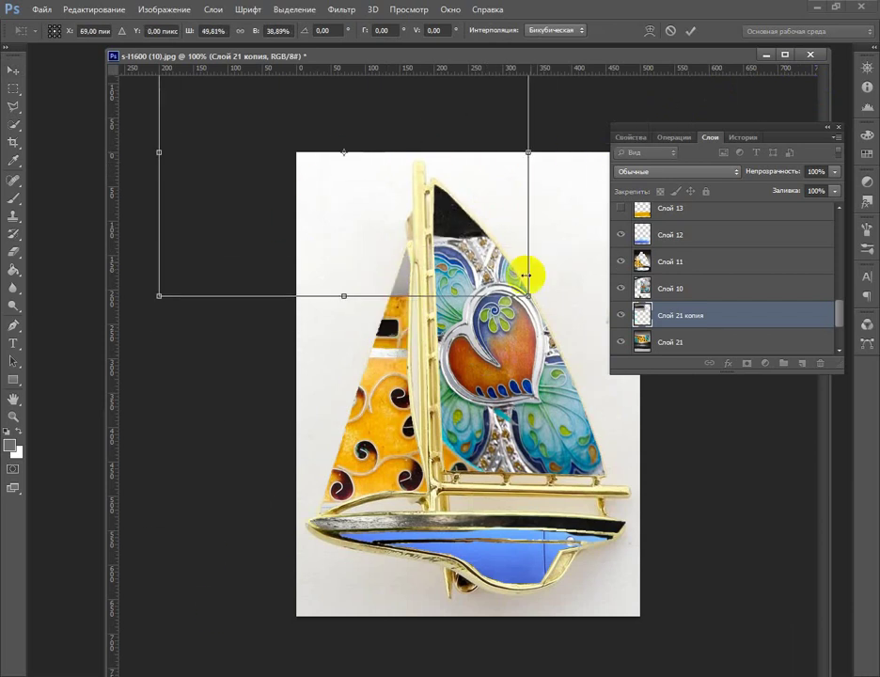
{"action": "mouse_move", "coordinate": [526, 275]}
{"action": "left_mouse_down"}
{"action": "mouse_move", "coordinate": [491, 153]}
{"action": "mouse_move", "coordinate": [467, 137]}
{"action": "left_mouse_up"}
{"action": "left_click_drag", "start_coordinate": [419, 226], "coordinate": [480, 201]}
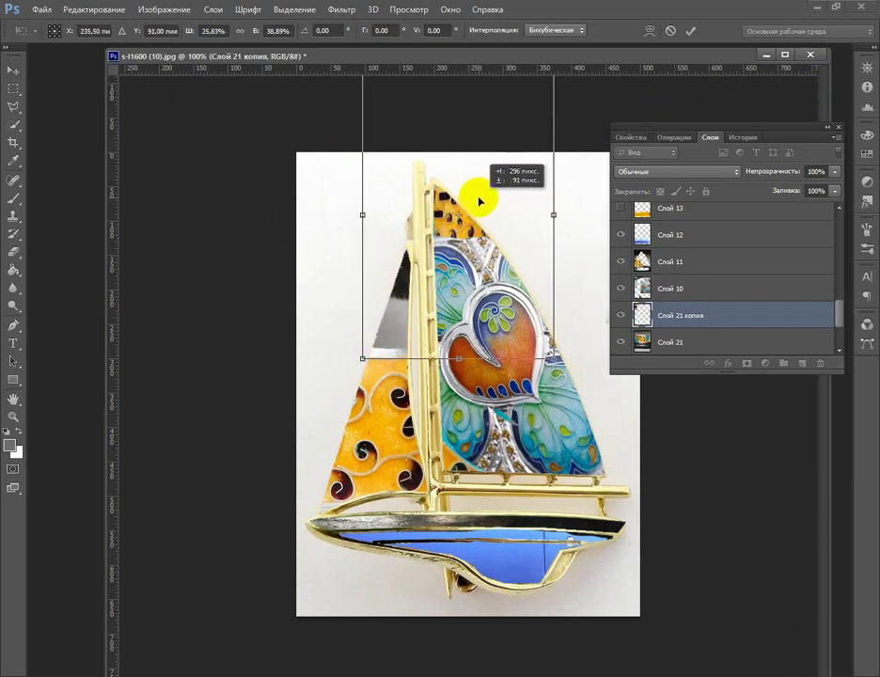
{"action": "left_click_drag", "start_coordinate": [458, 358], "coordinate": [454, 337]}
{"action": "key", "text": "Return"}
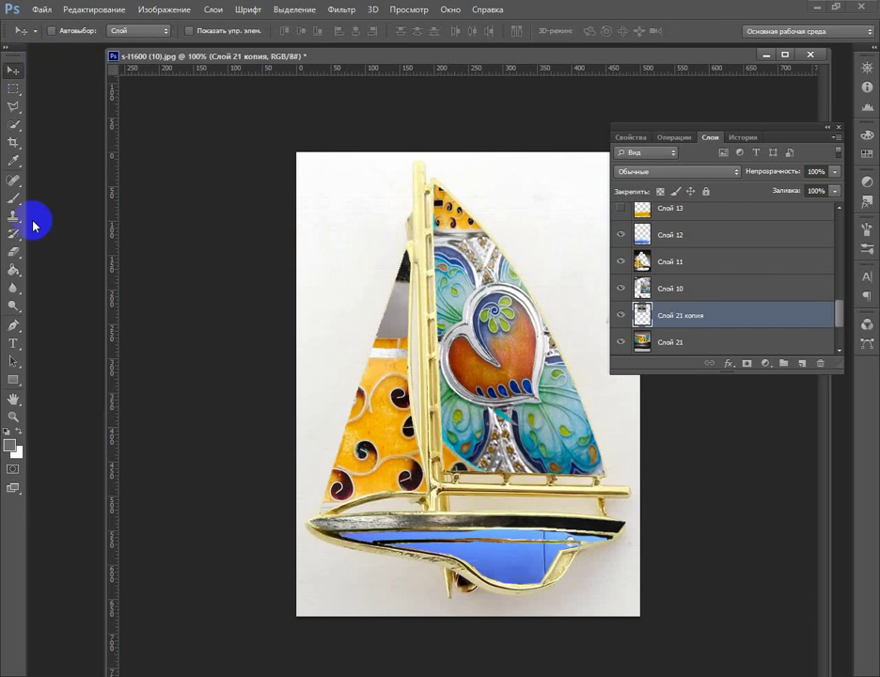
{"action": "left_click", "coordinate": [14, 252]}
{"action": "key", "text": "v"}
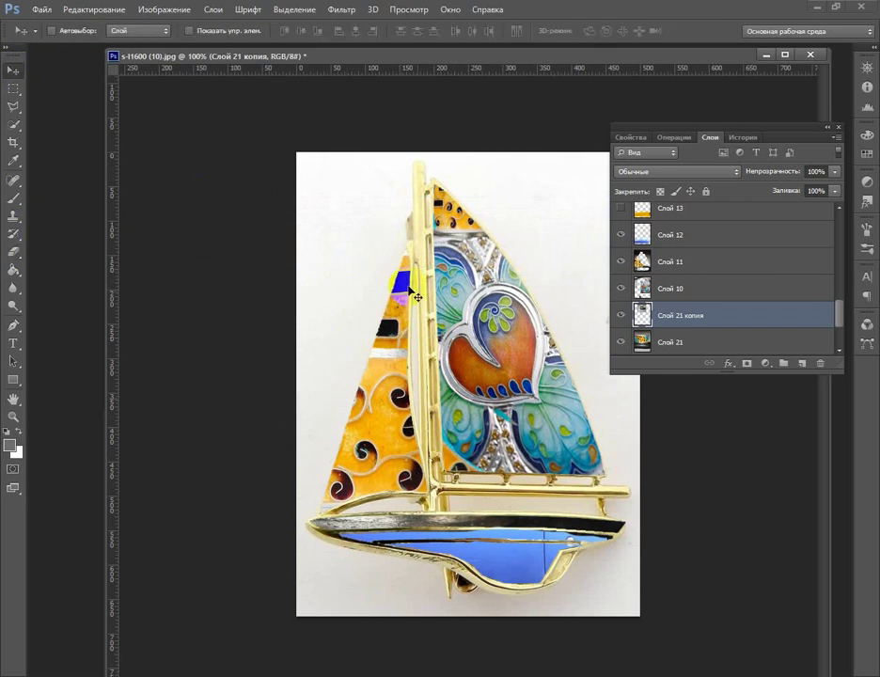
Turn the hull green with Слой 15, select Слой 7, and bring up the Open dialog
{"action": "scroll", "coordinate": [658, 315], "scroll_direction": "down", "scroll_amount": 1}
{"action": "scroll", "coordinate": [659, 315], "scroll_direction": "down", "scroll_amount": 2}
{"action": "left_click", "coordinate": [620, 316]}
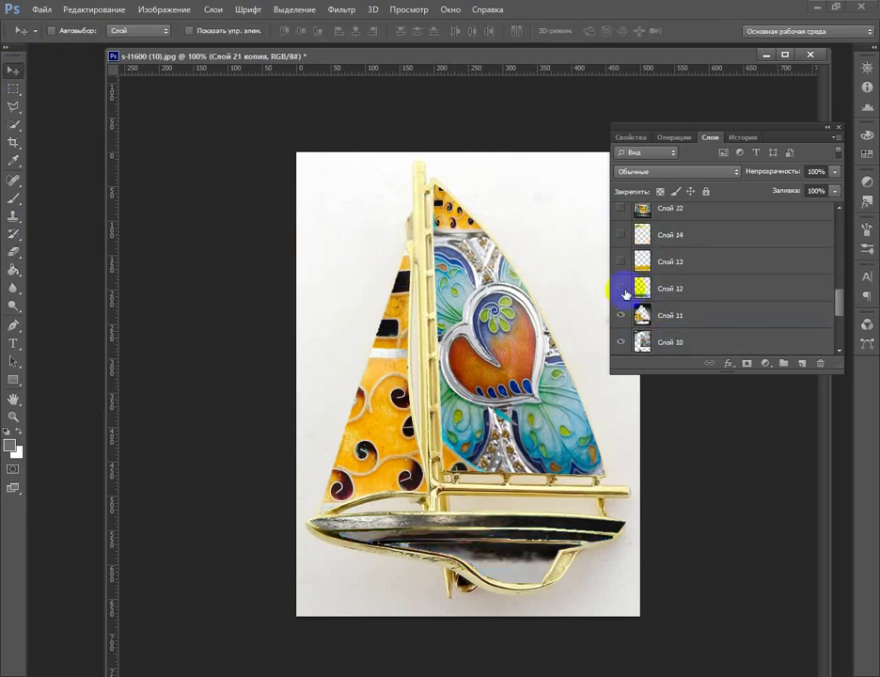
{"action": "scroll", "coordinate": [625, 291], "scroll_direction": "up", "scroll_amount": 3}
{"action": "left_click", "coordinate": [620, 262]}
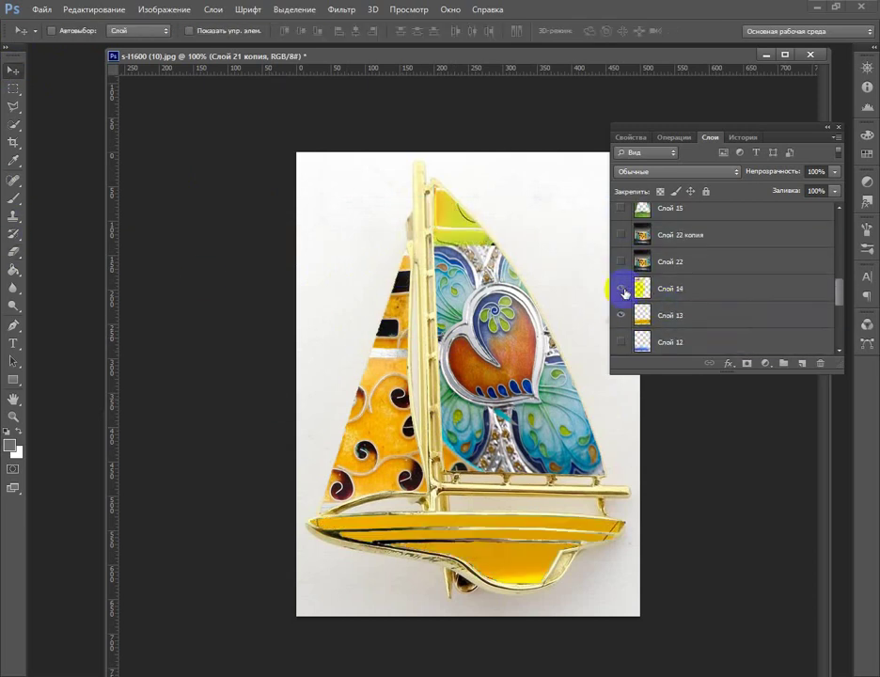
{"action": "scroll", "coordinate": [624, 282], "scroll_direction": "up", "scroll_amount": 2}
{"action": "left_click", "coordinate": [621, 262]}
{"action": "scroll", "coordinate": [658, 292], "scroll_direction": "up", "scroll_amount": 2}
{"action": "left_click", "coordinate": [663, 288]}
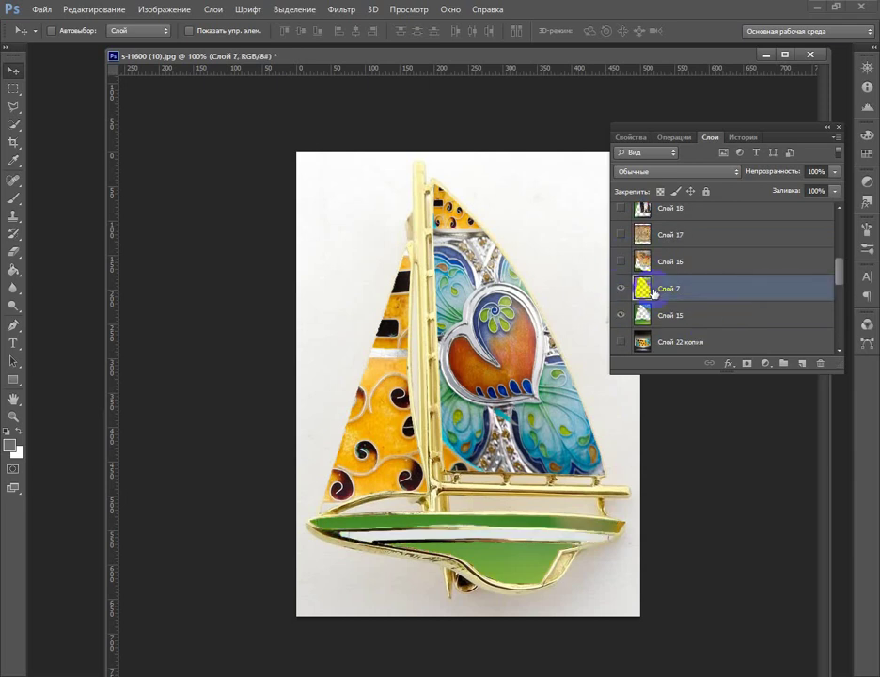
{"action": "left_click", "coordinate": [42, 9]}
{"action": "left_click", "coordinate": [47, 34]}
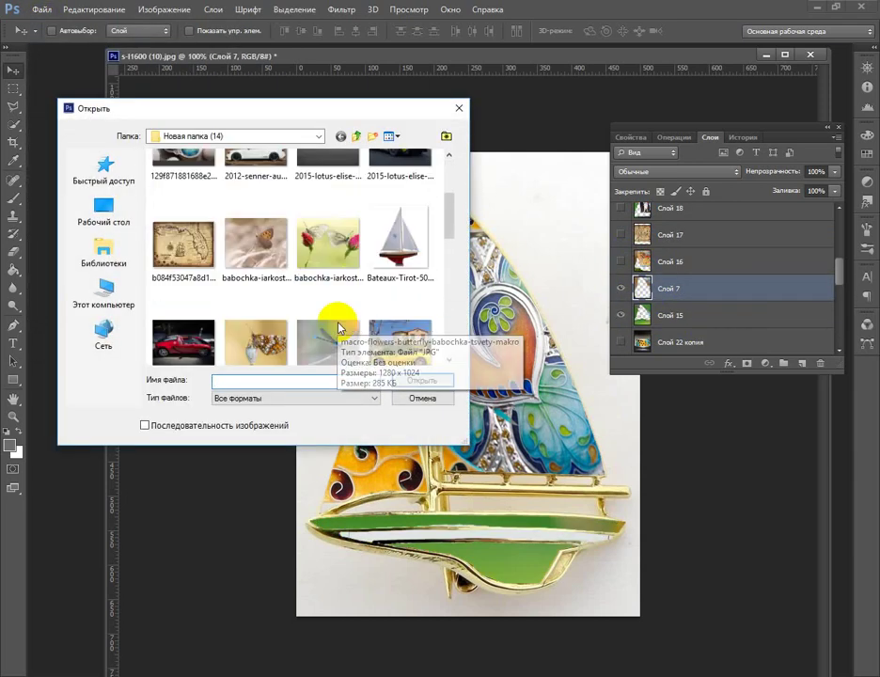
Open the purple ring photo s-l1600 (74).jpg
{"action": "left_click", "coordinate": [400, 243]}
{"action": "scroll", "coordinate": [406, 339], "scroll_direction": "down", "scroll_amount": 5}
{"action": "left_click", "coordinate": [184, 297]}
{"action": "left_click", "coordinate": [422, 380]}
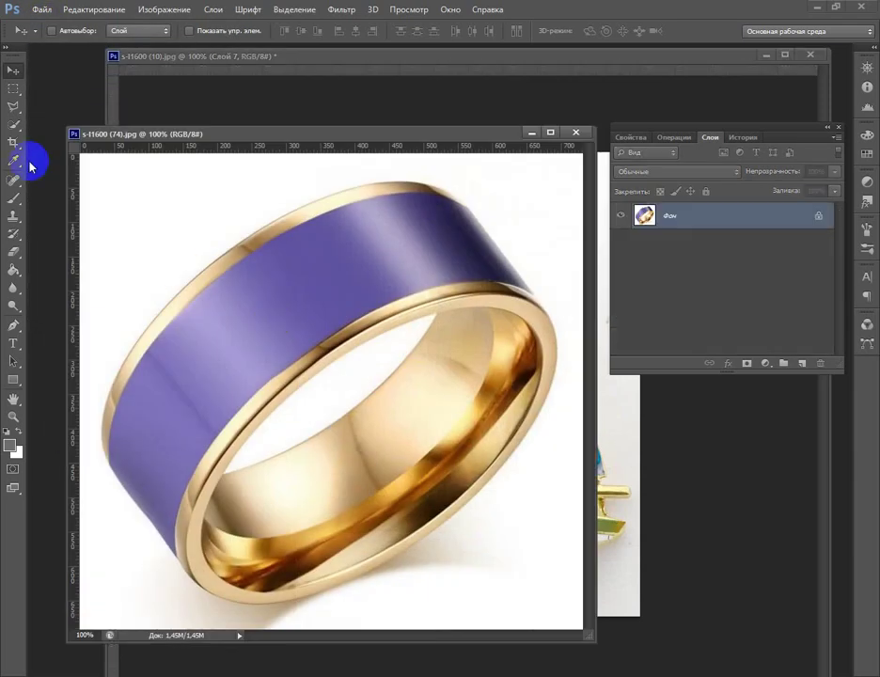
Crop the ring photo down to a small purple patch
{"action": "left_click", "coordinate": [13, 141]}
{"action": "left_click_drag", "start_coordinate": [213, 332], "coordinate": [214, 333]}
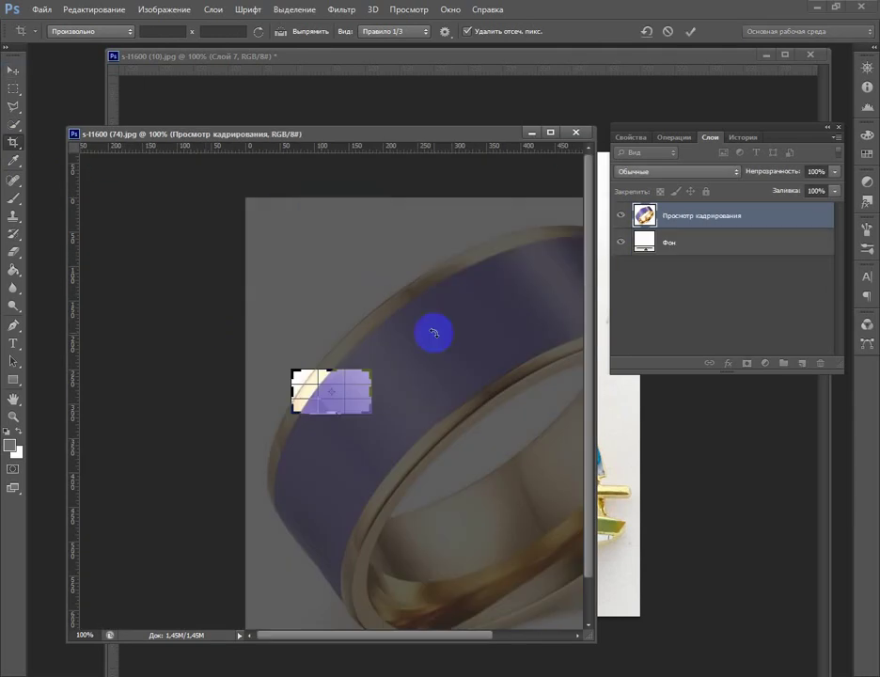
{"action": "key", "text": "Escape"}
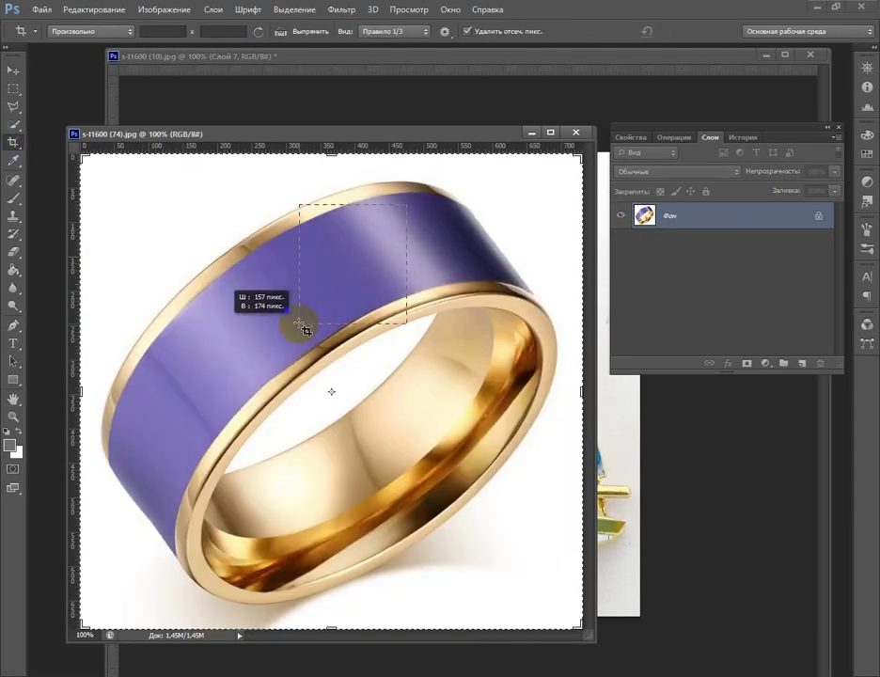
{"action": "left_click_drag", "start_coordinate": [301, 326], "coordinate": [303, 328]}
{"action": "key", "text": "Escape"}
{"action": "key", "text": "v"}
{"action": "left_click", "coordinate": [13, 142]}
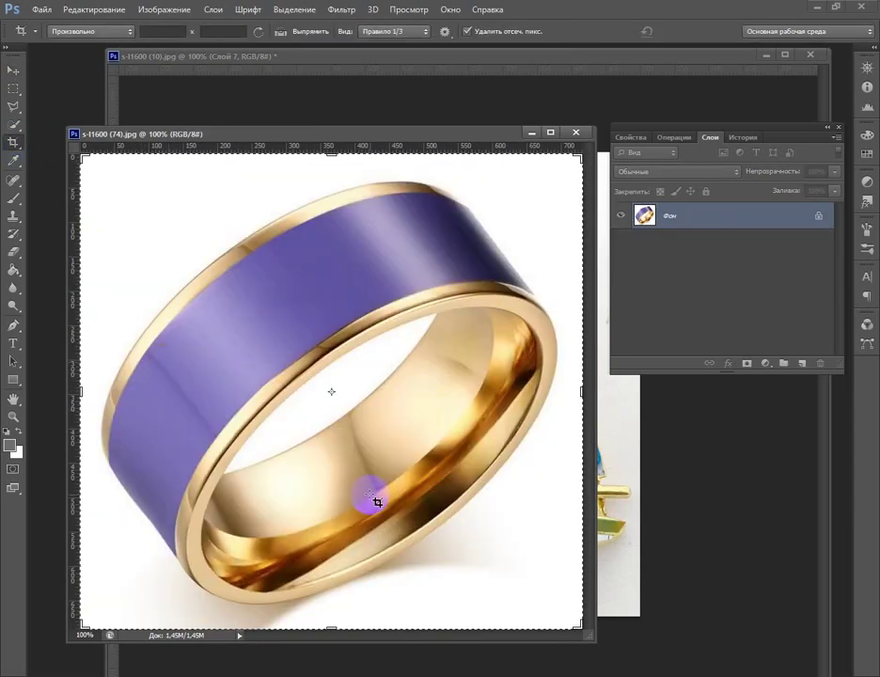
{"action": "left_click_drag", "start_coordinate": [301, 384], "coordinate": [302, 386]}
{"action": "left_click", "coordinate": [16, 68]}
{"action": "key", "text": "Return"}
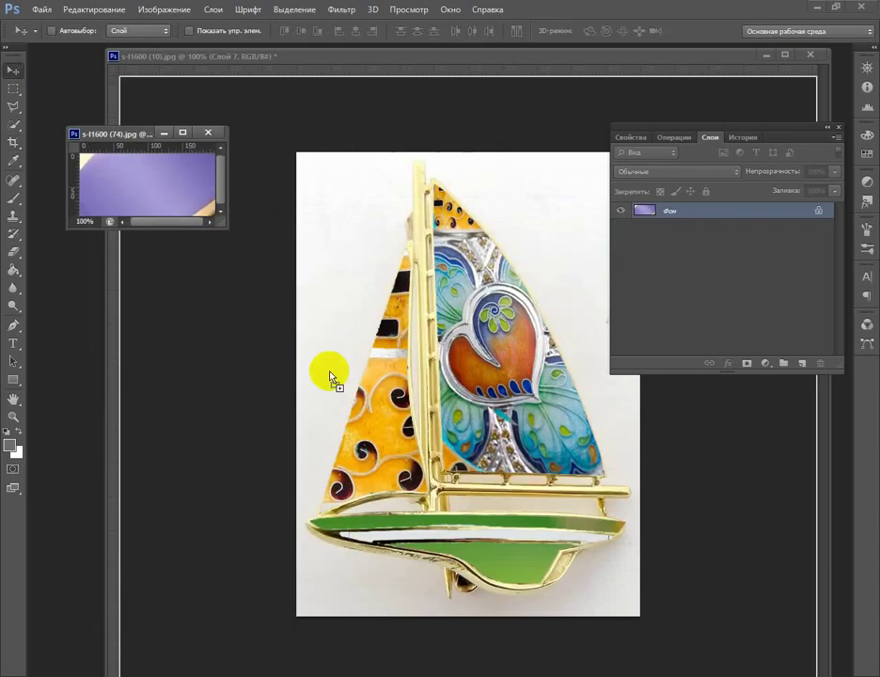
Place the purple patch on the hull and stretch it to fit the upper band
{"action": "mouse_move", "coordinate": [141, 188]}
{"action": "left_mouse_down"}
{"action": "mouse_move", "coordinate": [507, 534]}
{"action": "mouse_move", "coordinate": [546, 536]}
{"action": "mouse_move", "coordinate": [305, 533]}
{"action": "left_mouse_up"}
{"action": "key", "text": "ctrl+t"}
{"action": "mouse_move", "coordinate": [470, 564]}
{"action": "left_mouse_down"}
{"action": "mouse_move", "coordinate": [472, 595]}
{"action": "mouse_move", "coordinate": [472, 541]}
{"action": "left_mouse_up"}
{"action": "left_click_drag", "start_coordinate": [633, 541], "coordinate": [637, 538]}
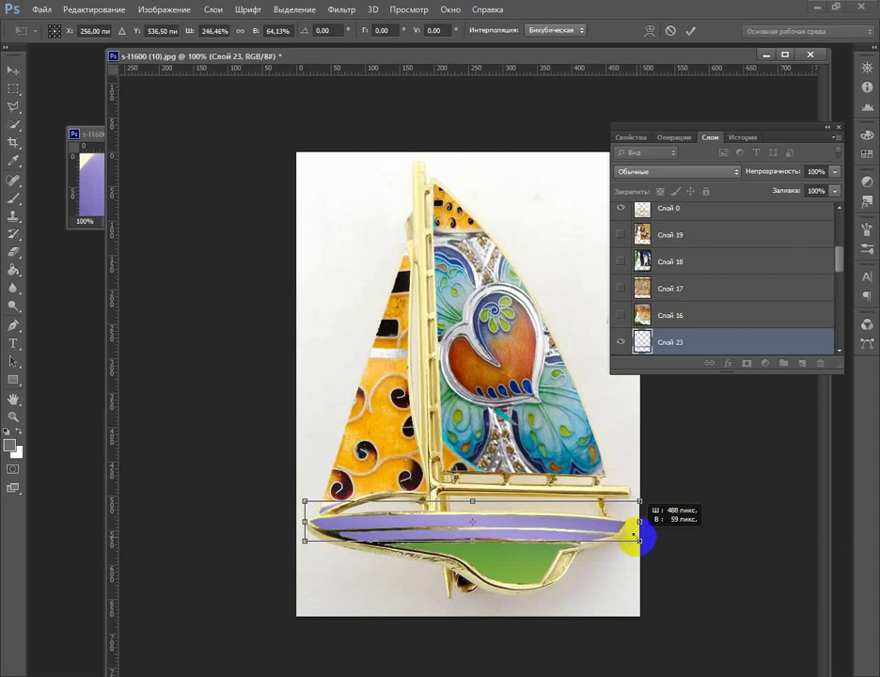
{"action": "mouse_move", "coordinate": [472, 541]}
{"action": "left_mouse_down"}
{"action": "mouse_move", "coordinate": [477, 533]}
{"action": "mouse_move", "coordinate": [472, 603]}
{"action": "left_mouse_up"}
{"action": "left_click_drag", "start_coordinate": [562, 606], "coordinate": [471, 541]}
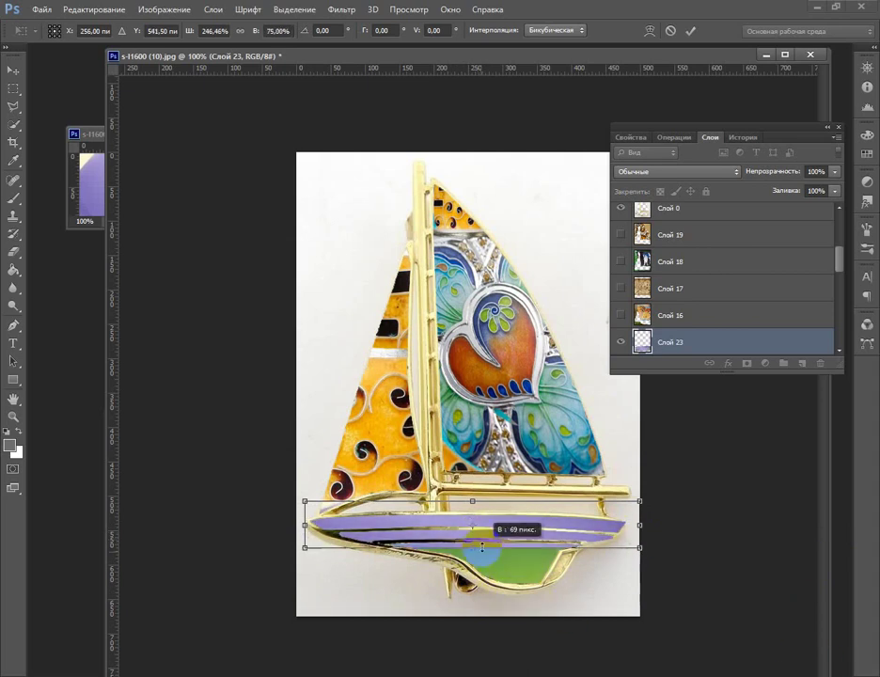
Finish resizing the purple patch, then open the yellow ring photo
{"action": "key", "text": "v"}
{"action": "left_click", "coordinate": [336, 267]}
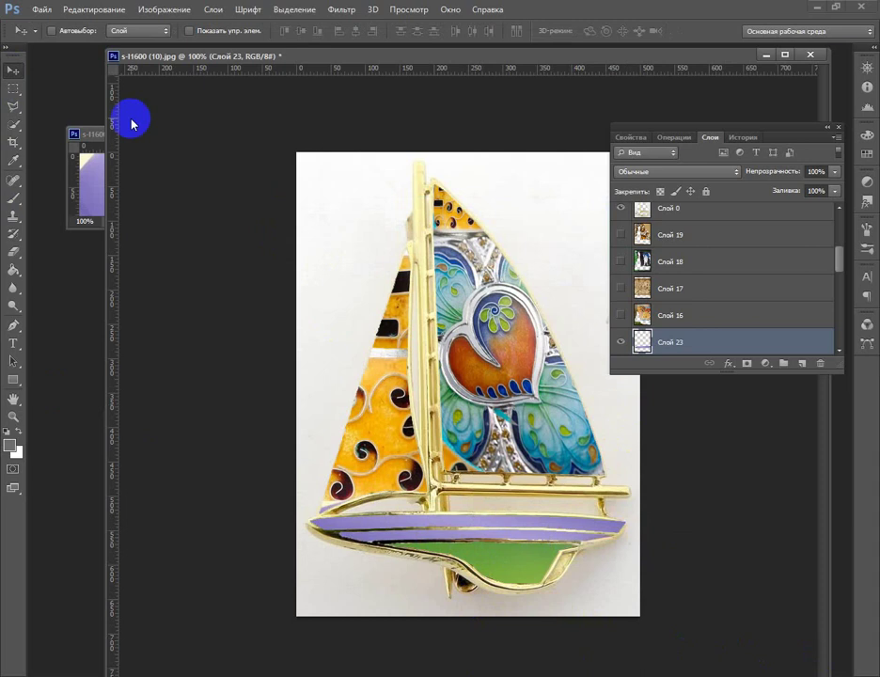
{"action": "left_click", "coordinate": [86, 137]}
{"action": "double_click", "coordinate": [289, 236]}
{"action": "scroll", "coordinate": [340, 267], "scroll_direction": "down", "scroll_amount": 5}
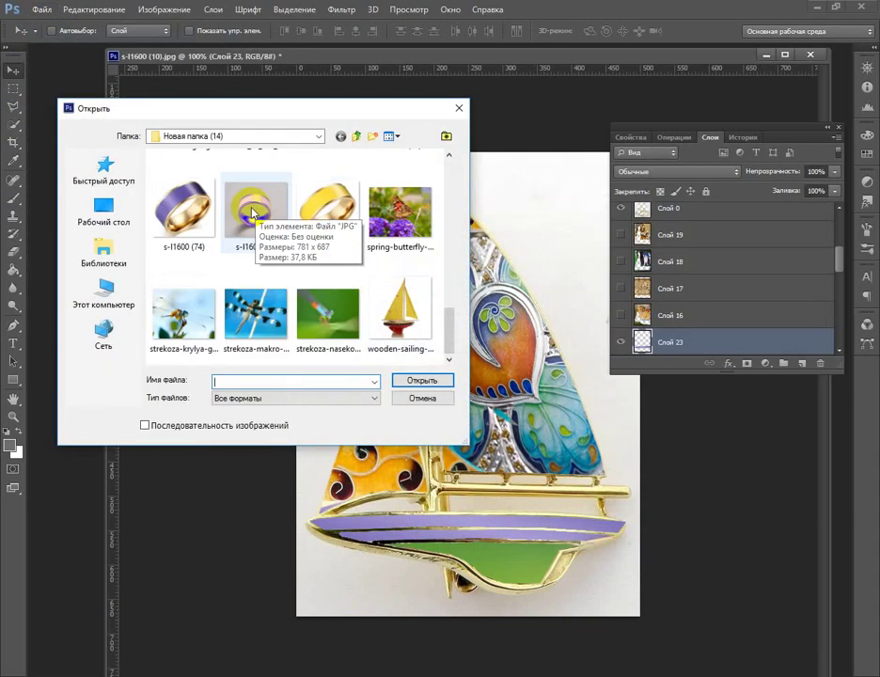
{"action": "double_click", "coordinate": [320, 193]}
Crop a yellow band from the ring photo and drag it onto the sailboat hull
{"action": "key", "text": "c"}
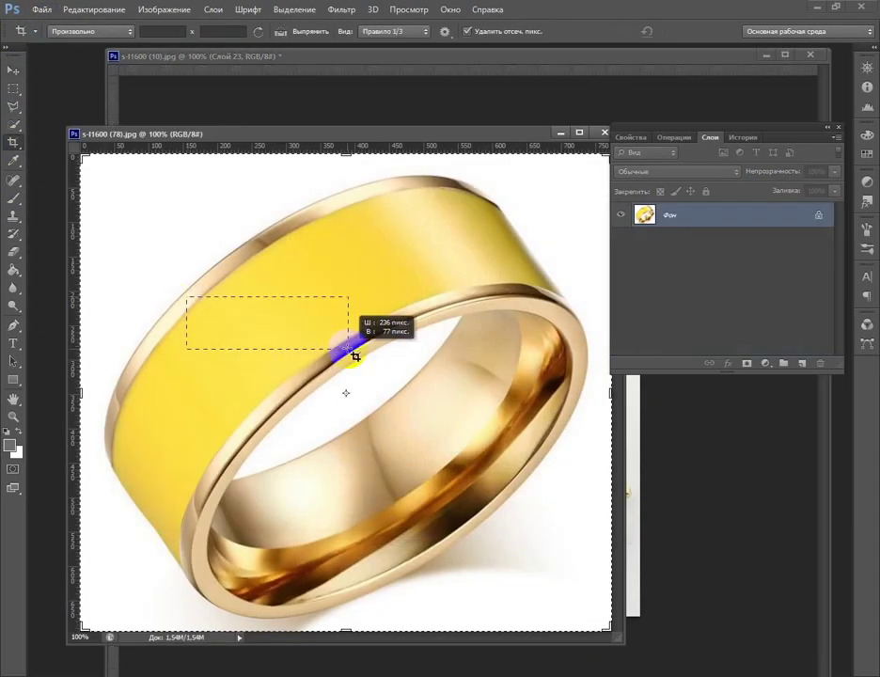
{"action": "key", "text": "v"}
{"action": "left_click", "coordinate": [350, 260]}
{"action": "left_click_drag", "start_coordinate": [132, 179], "coordinate": [471, 570]}
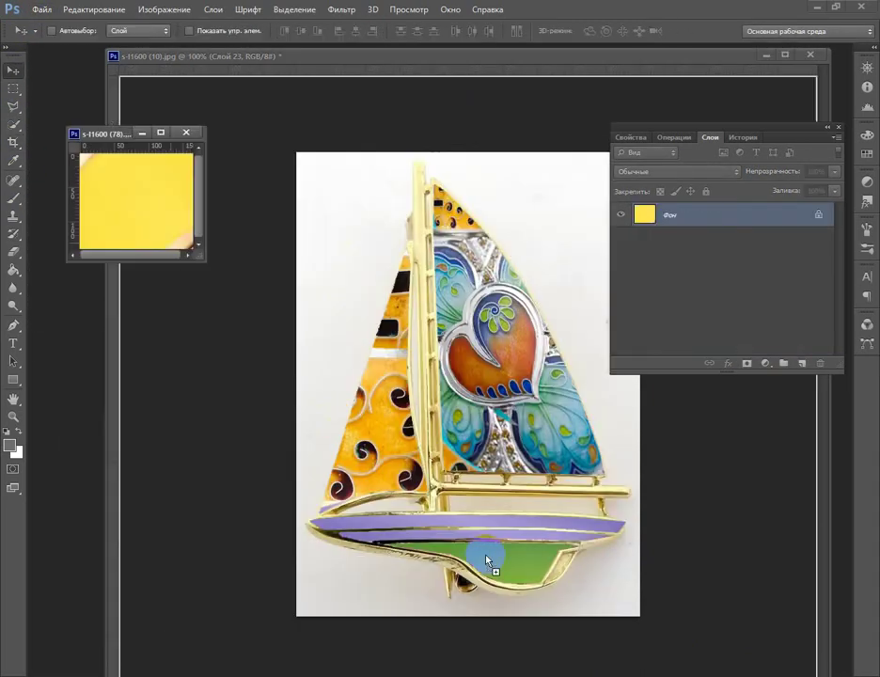
Stretch the yellow piece across the hull, squash it to hull height, and apply
{"action": "key", "text": "ctrl+t"}
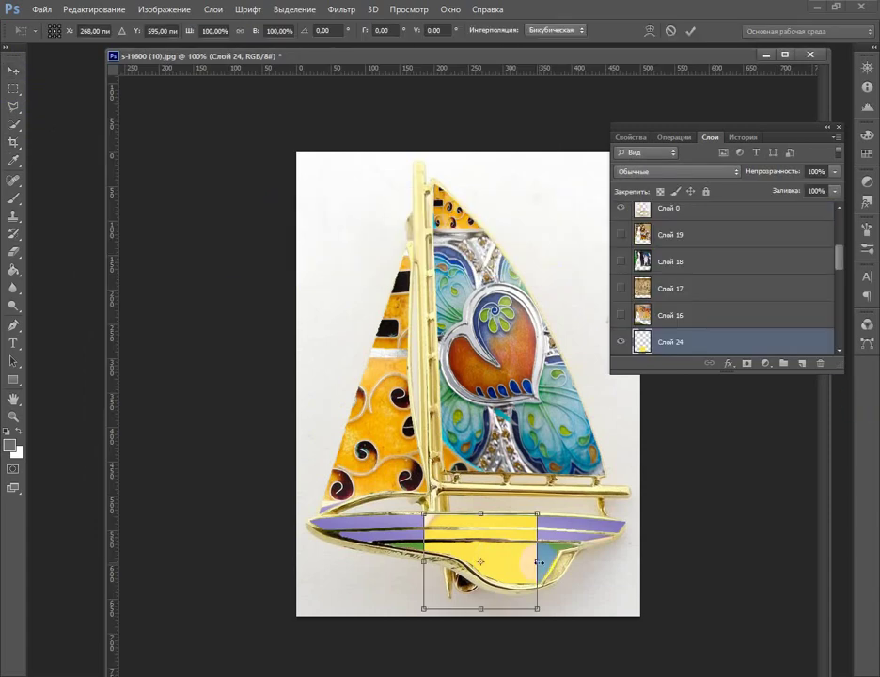
{"action": "left_click_drag", "start_coordinate": [538, 564], "coordinate": [643, 564]}
{"action": "left_click_drag", "start_coordinate": [422, 564], "coordinate": [289, 564]}
{"action": "mouse_move", "coordinate": [465, 520]}
{"action": "left_mouse_down"}
{"action": "mouse_move", "coordinate": [465, 542]}
{"action": "mouse_move", "coordinate": [466, 529]}
{"action": "left_mouse_up"}
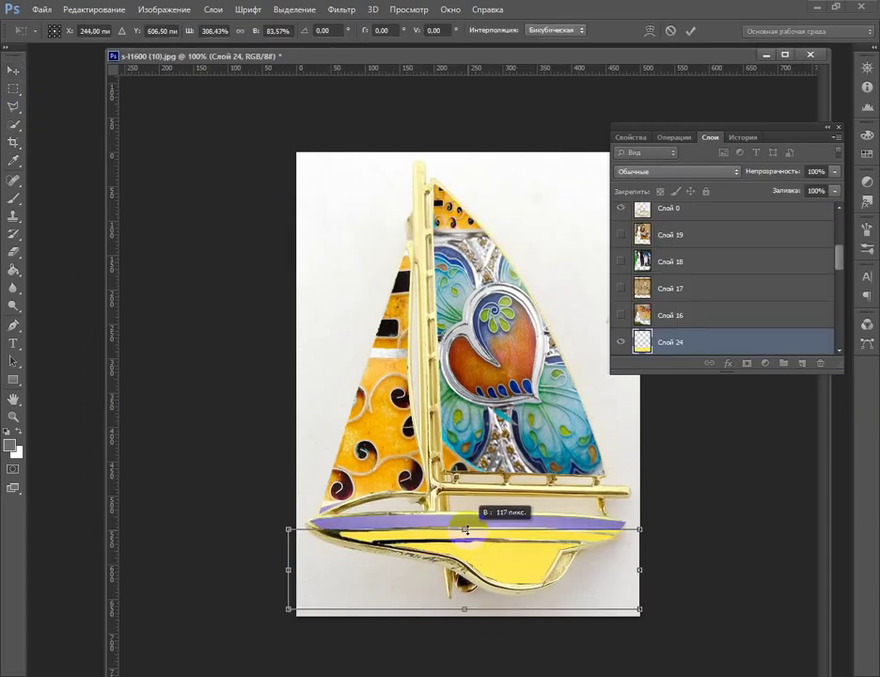
{"action": "key", "text": "v"}
{"action": "left_click", "coordinate": [353, 264]}
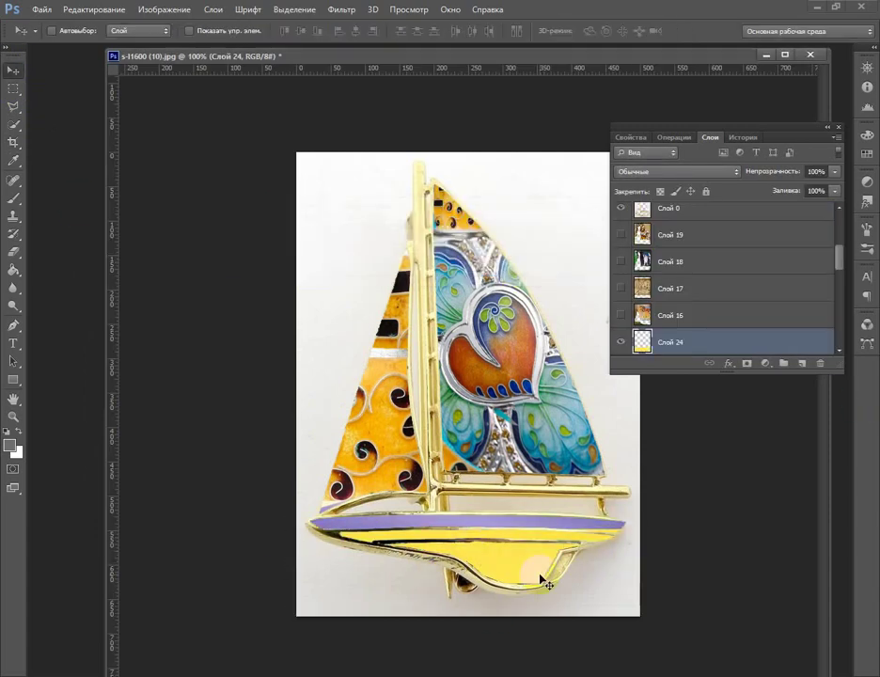
{"action": "left_click", "coordinate": [14, 251]}
Open the pink rose photo
{"action": "key", "text": "v"}
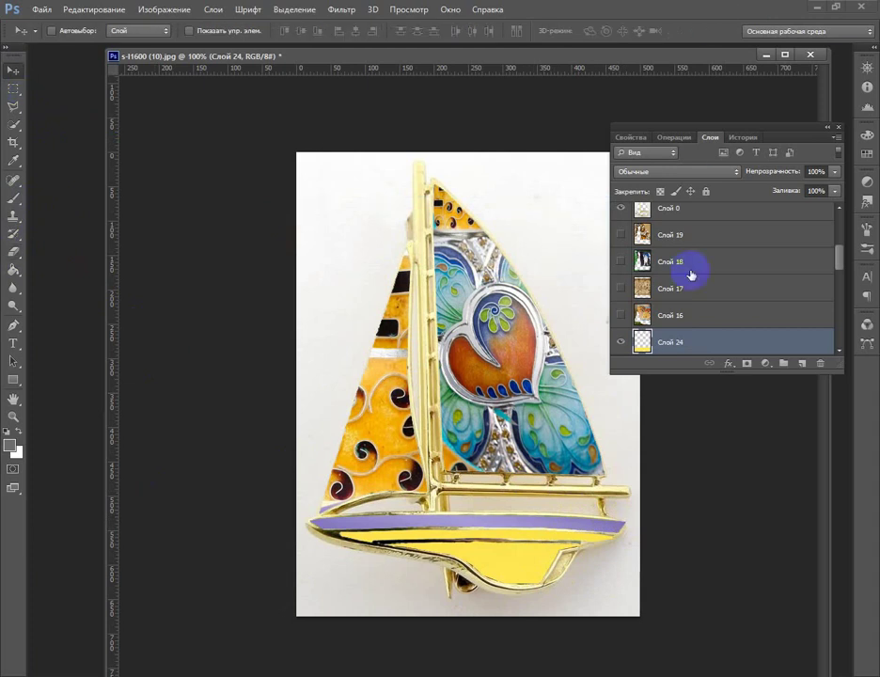
{"action": "key", "text": "ctrl+o"}
{"action": "scroll", "coordinate": [379, 334], "scroll_direction": "down", "scroll_amount": 2}
{"action": "scroll", "coordinate": [383, 290], "scroll_direction": "down", "scroll_amount": 3}
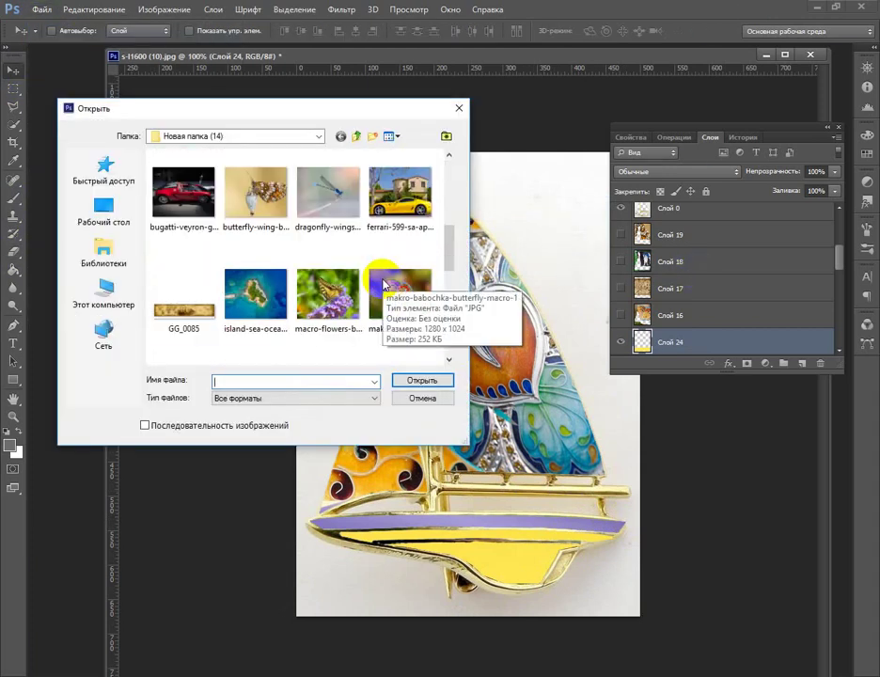
{"action": "scroll", "coordinate": [383, 285], "scroll_direction": "down", "scroll_amount": 3}
{"action": "left_click", "coordinate": [328, 340]}
{"action": "left_click", "coordinate": [422, 380]}
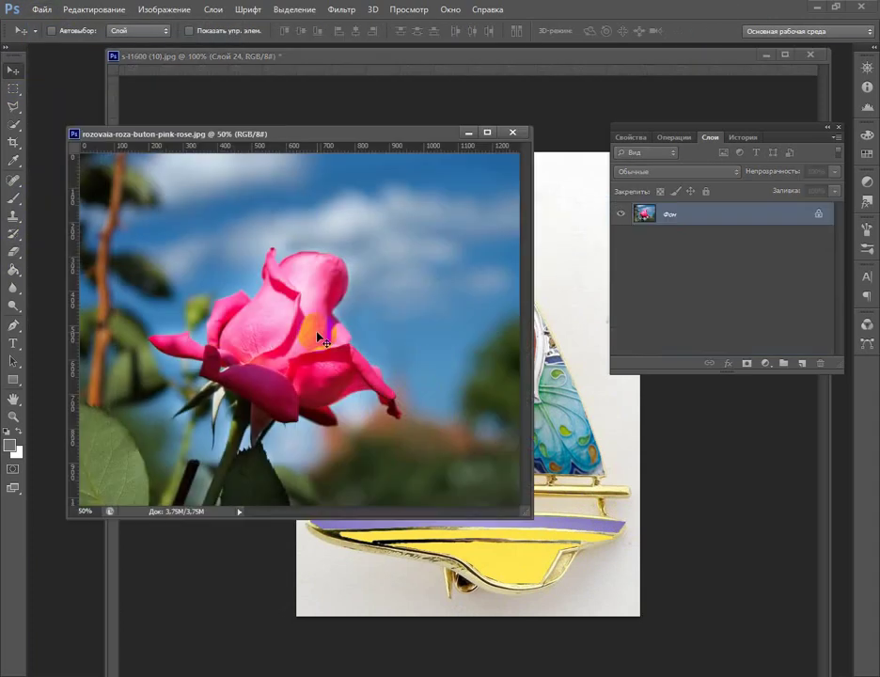
Crop the rose photo down to a pink petal and drag it onto the hull
{"action": "mouse_move", "coordinate": [646, 215]}
{"action": "left_mouse_down"}
{"action": "mouse_move", "coordinate": [478, 383]}
{"action": "mouse_move", "coordinate": [499, 286]}
{"action": "left_mouse_up"}
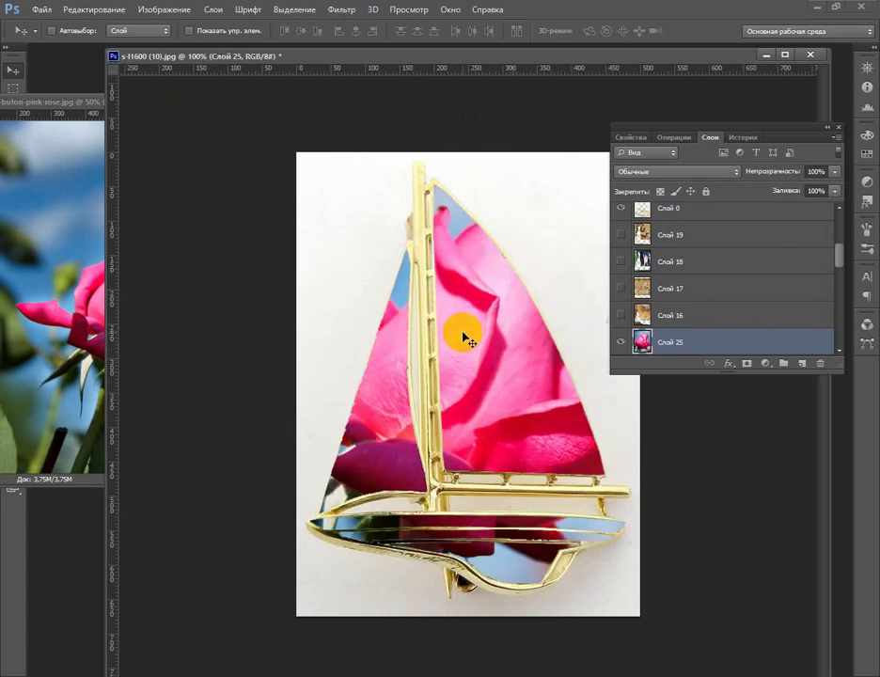
{"action": "left_click", "coordinate": [108, 303]}
{"action": "left_click", "coordinate": [13, 142]}
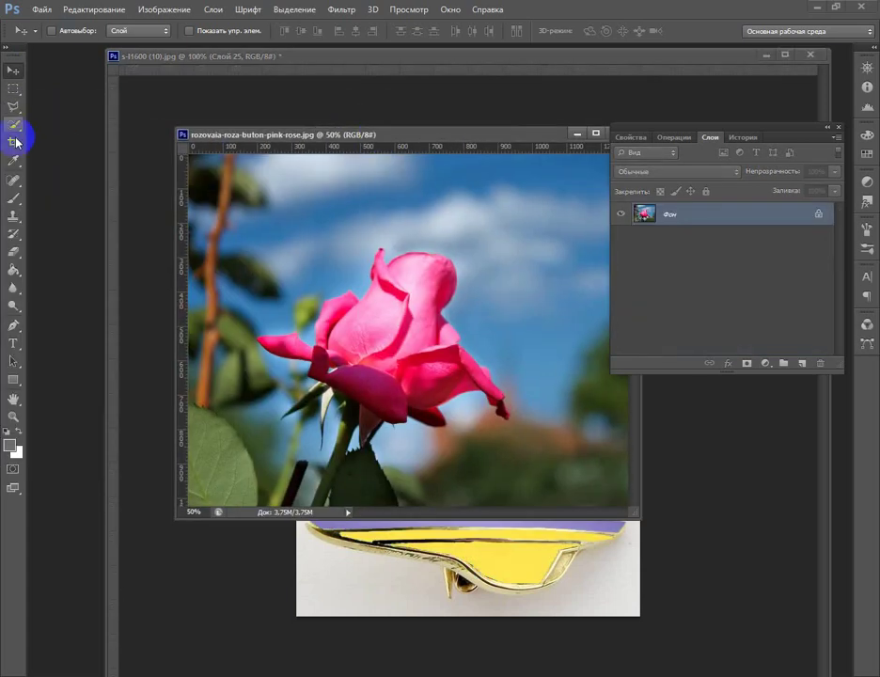
{"action": "key", "text": "Return"}
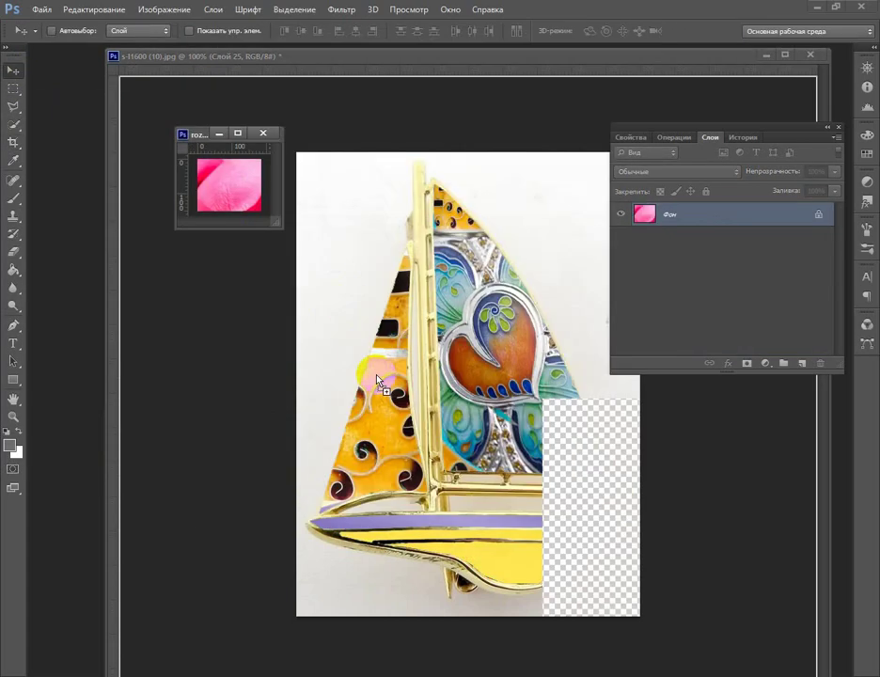
{"action": "mouse_move", "coordinate": [275, 273]}
{"action": "left_mouse_down"}
{"action": "mouse_move", "coordinate": [489, 546]}
{"action": "mouse_move", "coordinate": [261, 533]}
{"action": "left_mouse_up"}
Widen the pink piece and nudge it into place over the hull
{"action": "key", "text": "ctrl+t"}
{"action": "key", "text": "v"}
{"action": "key", "text": "Return"}
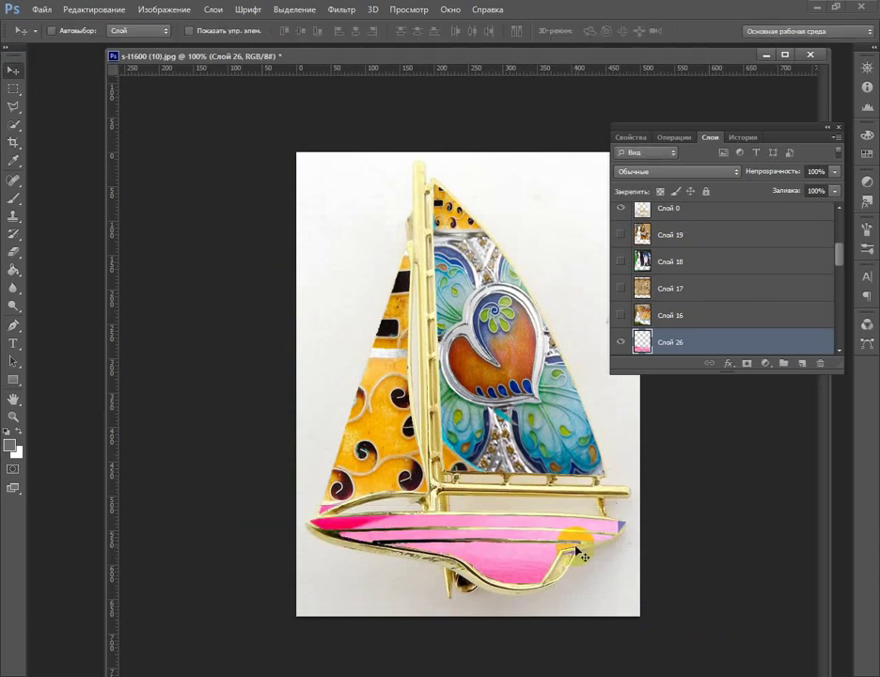
{"action": "left_click_drag", "start_coordinate": [693, 583], "coordinate": [576, 580]}
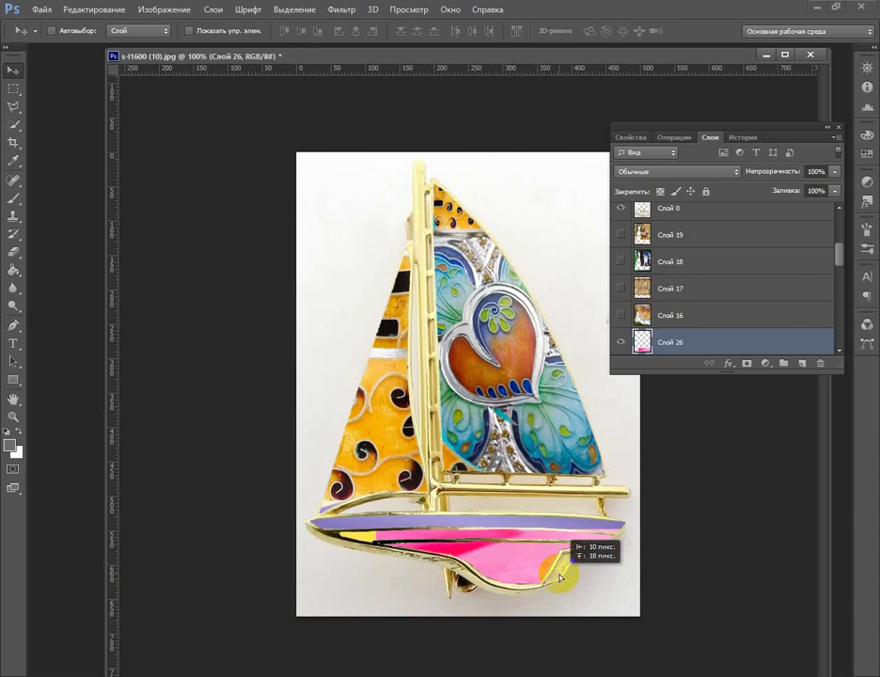
{"action": "left_click_drag", "start_coordinate": [610, 586], "coordinate": [591, 620]}
{"action": "left_click_drag", "start_coordinate": [684, 667], "coordinate": [558, 579]}
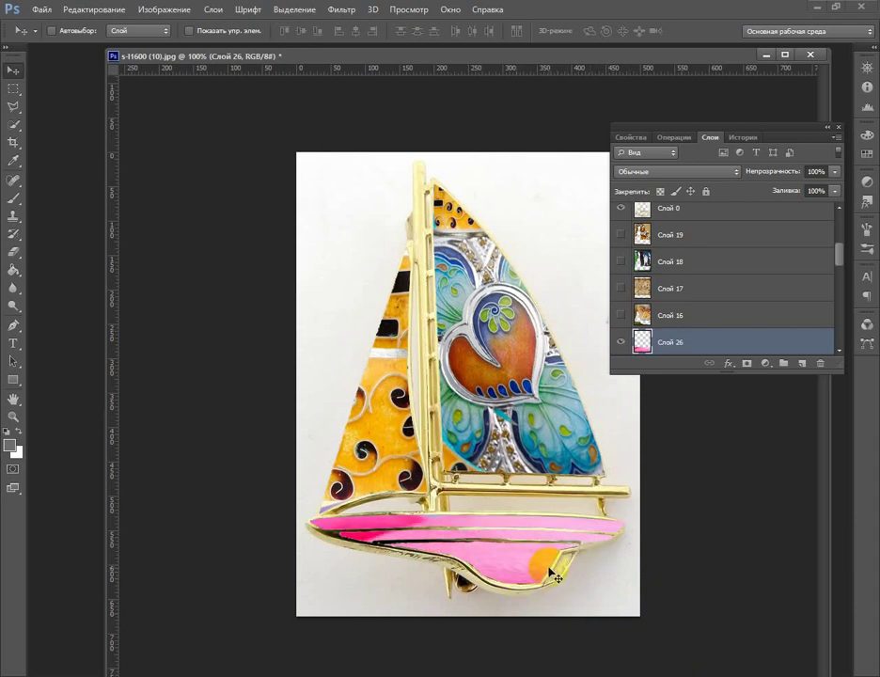
Open the dragonfly photo
{"action": "scroll", "coordinate": [677, 297], "scroll_direction": "down", "scroll_amount": 2}
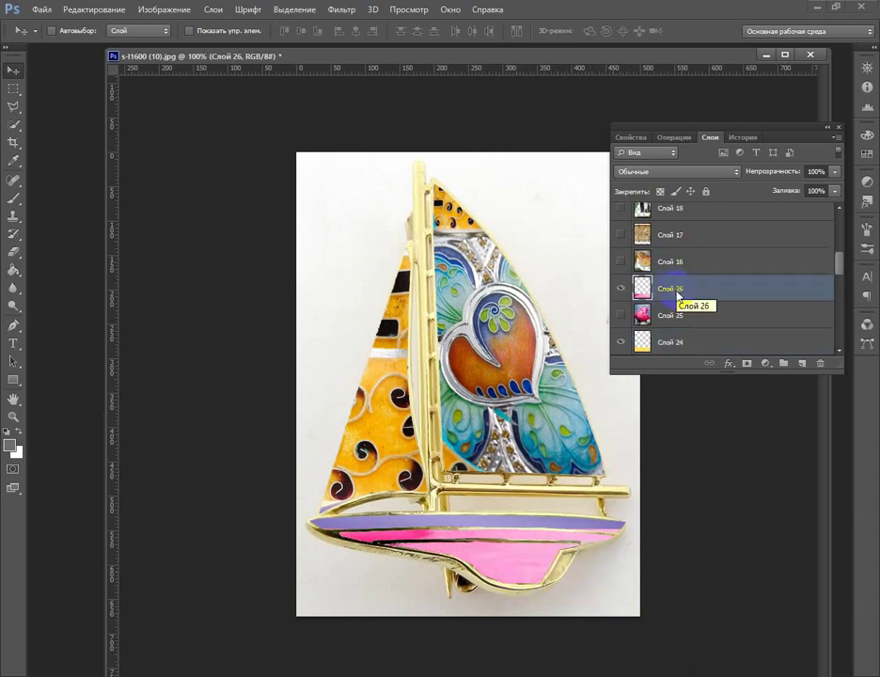
{"action": "left_click", "coordinate": [42, 9]}
{"action": "left_click", "coordinate": [65, 45]}
{"action": "scroll", "coordinate": [358, 240], "scroll_direction": "down", "scroll_amount": 2}
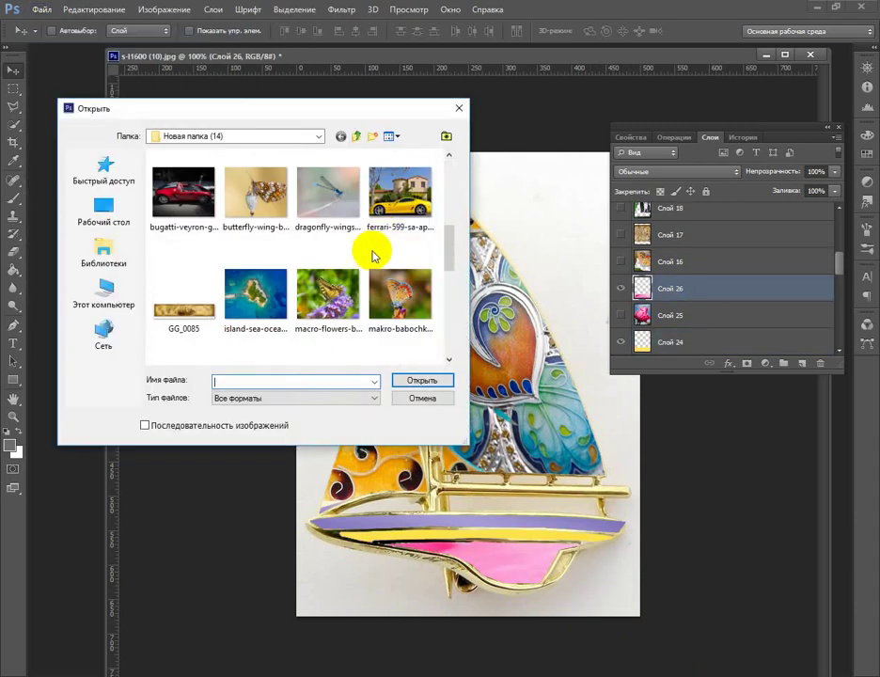
{"action": "scroll", "coordinate": [374, 256], "scroll_direction": "down", "scroll_amount": 2}
{"action": "scroll", "coordinate": [386, 260], "scroll_direction": "down", "scroll_amount": 1}
{"action": "scroll", "coordinate": [397, 264], "scroll_direction": "down", "scroll_amount": 3}
{"action": "double_click", "coordinate": [267, 310]}
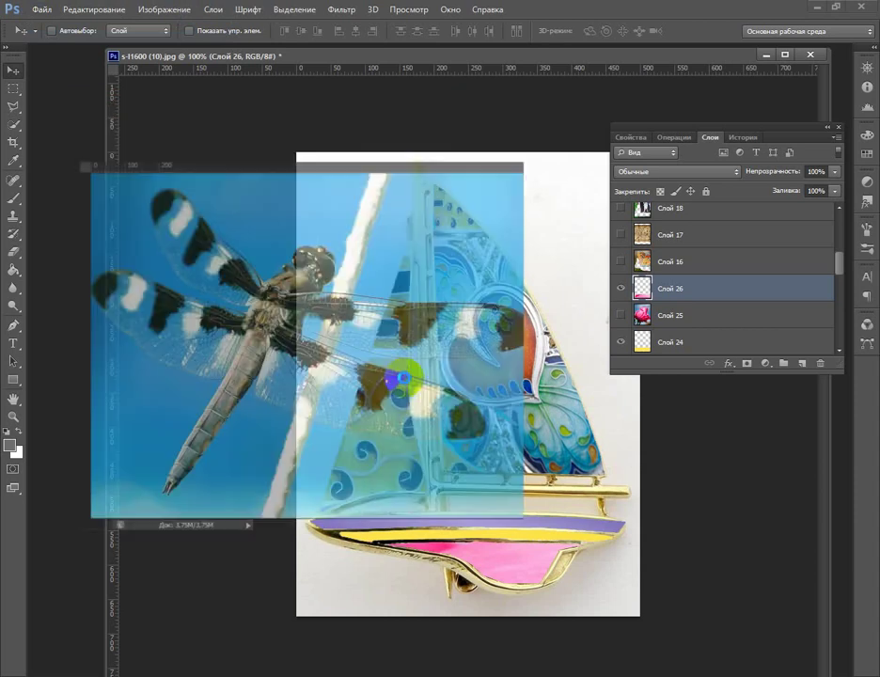
Crop a piece of the blue dragonfly wing and drag it into the sailboat document
{"action": "key", "text": "c"}
{"action": "left_click_drag", "start_coordinate": [539, 434], "coordinate": [470, 384]}
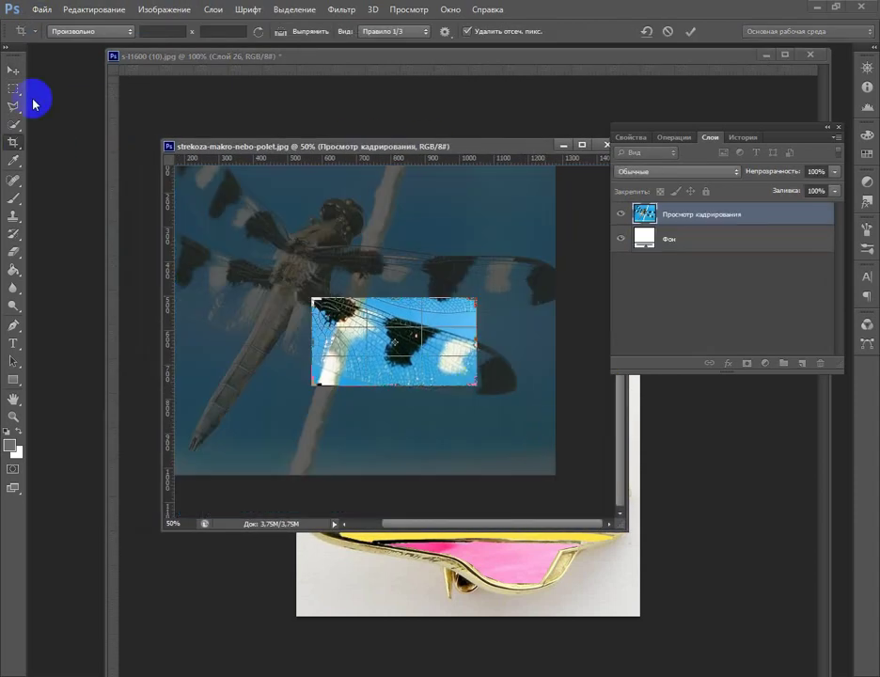
{"action": "left_click", "coordinate": [13, 70]}
{"action": "mouse_move", "coordinate": [254, 198]}
{"action": "left_mouse_down"}
{"action": "mouse_move", "coordinate": [492, 324]}
{"action": "mouse_move", "coordinate": [632, 500]}
{"action": "left_mouse_up"}
Resize and move the wing piece over the sails with Free Transform
{"action": "key", "text": "ctrl+t"}
{"action": "left_click_drag", "start_coordinate": [556, 320], "coordinate": [507, 186]}
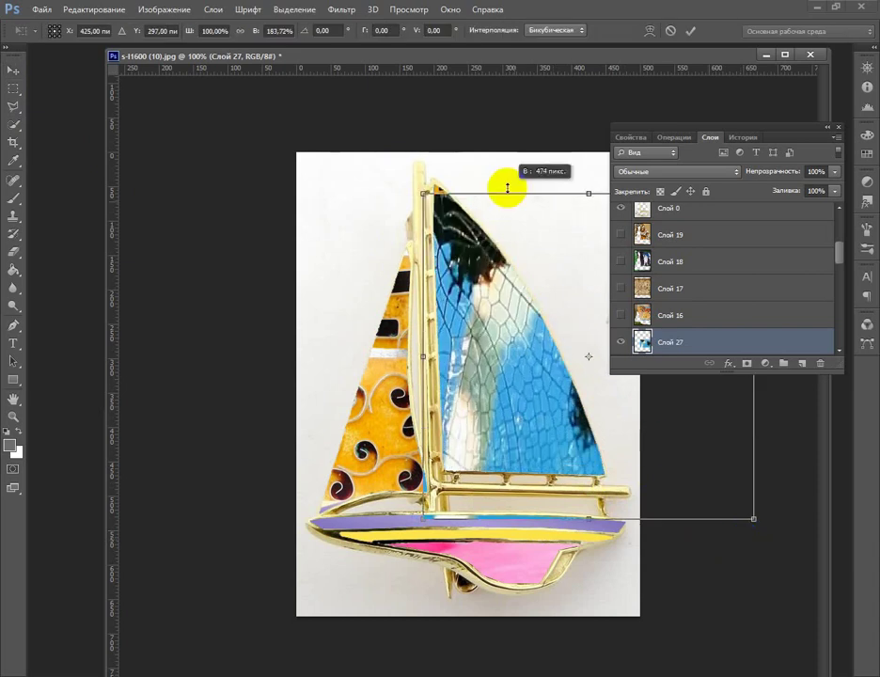
{"action": "mouse_move", "coordinate": [753, 520]}
{"action": "left_mouse_down"}
{"action": "mouse_move", "coordinate": [841, 535]}
{"action": "mouse_move", "coordinate": [790, 521]}
{"action": "left_mouse_up"}
{"action": "mouse_move", "coordinate": [676, 476]}
{"action": "left_mouse_down"}
{"action": "mouse_move", "coordinate": [560, 454]}
{"action": "mouse_move", "coordinate": [458, 334]}
{"action": "left_mouse_up"}
{"action": "mouse_move", "coordinate": [564, 413]}
{"action": "left_mouse_down"}
{"action": "mouse_move", "coordinate": [664, 514]}
{"action": "mouse_move", "coordinate": [613, 385]}
{"action": "mouse_move", "coordinate": [504, 405]}
{"action": "mouse_move", "coordinate": [314, 314]}
{"action": "mouse_move", "coordinate": [274, 329]}
{"action": "left_mouse_up"}
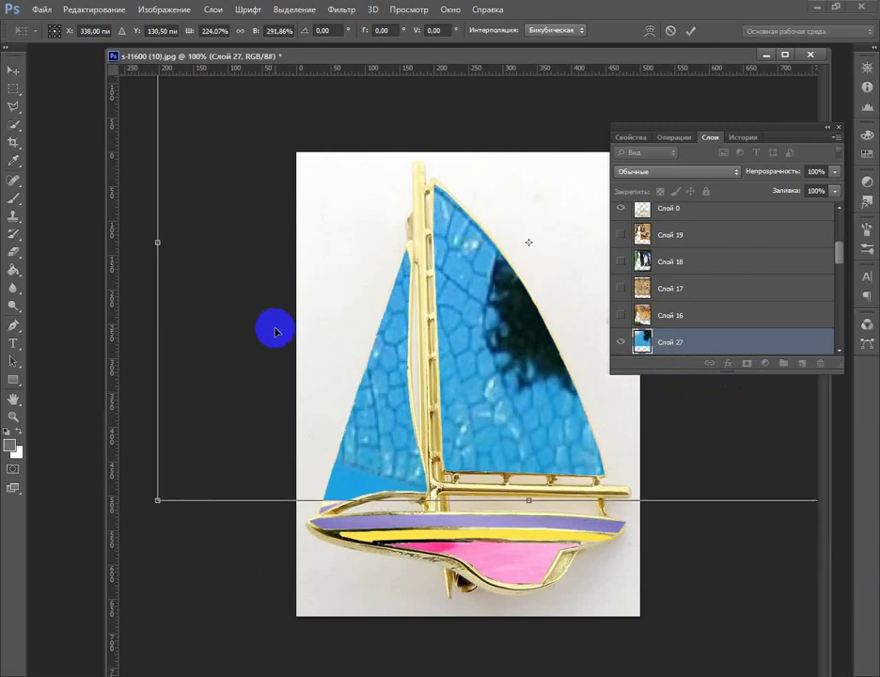
{"action": "key", "text": "v"}
{"action": "left_click", "coordinate": [550, 251]}
Nudge the wing piece against the mast at the mainsail tip, checking eraser size settings
{"action": "mouse_move", "coordinate": [476, 245]}
{"action": "left_mouse_down"}
{"action": "mouse_move", "coordinate": [497, 327]}
{"action": "mouse_move", "coordinate": [418, 206]}
{"action": "left_mouse_up"}
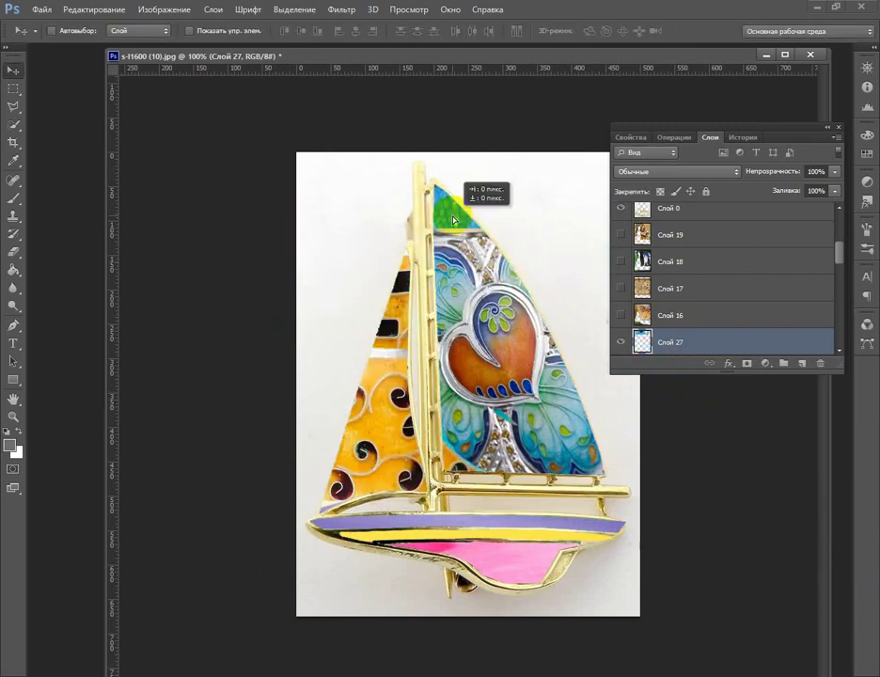
{"action": "left_click_drag", "start_coordinate": [485, 216], "coordinate": [435, 223]}
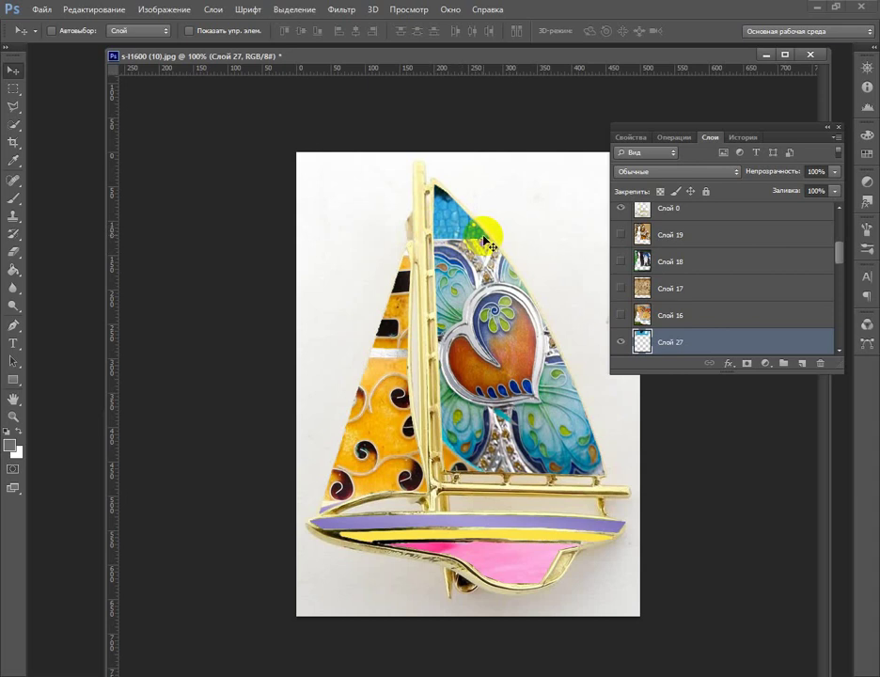
{"action": "left_click_drag", "start_coordinate": [487, 244], "coordinate": [468, 275]}
{"action": "left_click", "coordinate": [14, 252]}
{"action": "left_click", "coordinate": [58, 31]}
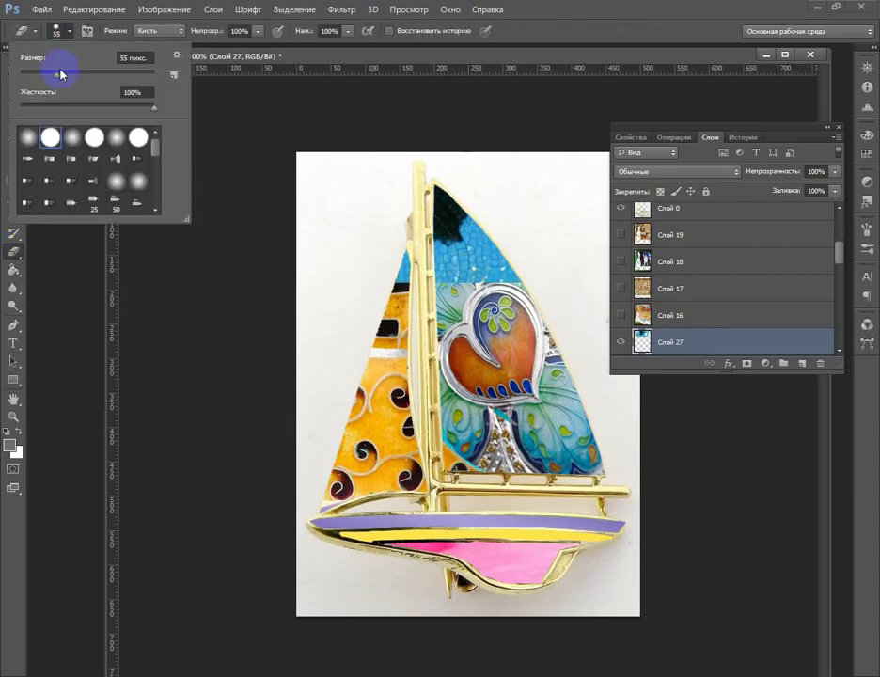
{"action": "left_click", "coordinate": [400, 292]}
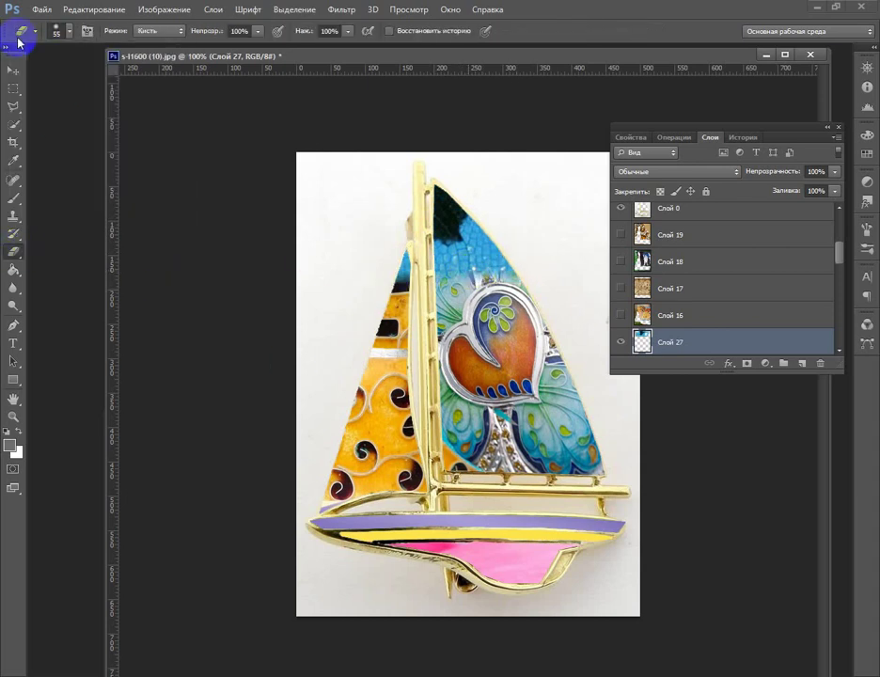
Bring up the Open dialog for another image
{"action": "left_click", "coordinate": [14, 70]}
{"action": "left_click", "coordinate": [42, 9]}
{"action": "left_click", "coordinate": [57, 57]}
Open the wooden sailing boat photo, crop its yellow sail, and drag it onto the right sail
{"action": "scroll", "coordinate": [381, 260], "scroll_direction": "down", "scroll_amount": 3}
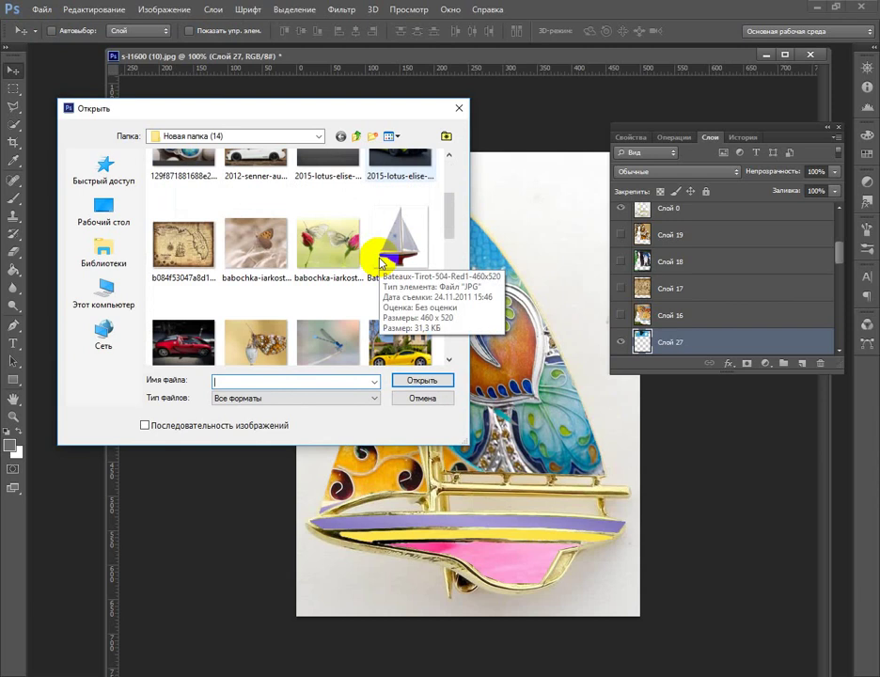
{"action": "scroll", "coordinate": [381, 260], "scroll_direction": "down", "scroll_amount": 3}
{"action": "scroll", "coordinate": [381, 283], "scroll_direction": "down", "scroll_amount": 3}
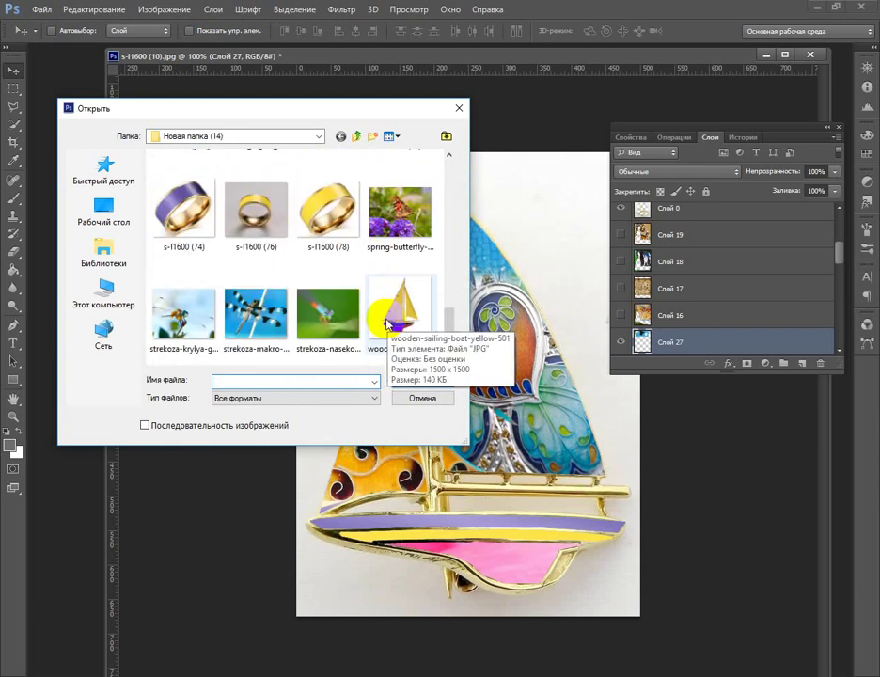
{"action": "double_click", "coordinate": [387, 324]}
{"action": "key", "text": "c"}
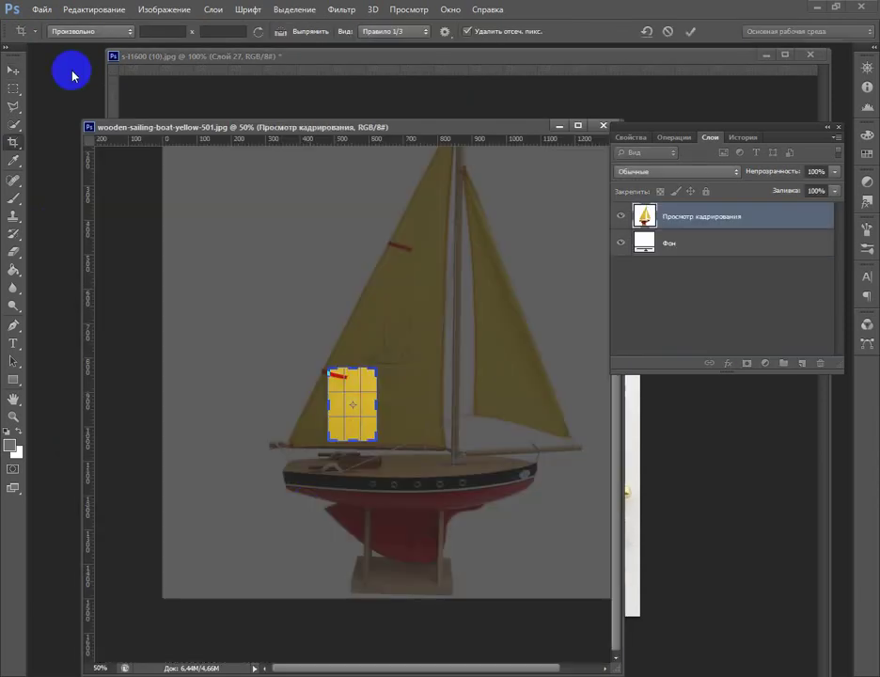
{"action": "key", "text": "Return"}
{"action": "key", "text": "v"}
{"action": "mouse_move", "coordinate": [128, 147]}
{"action": "left_mouse_down"}
{"action": "mouse_move", "coordinate": [479, 372]}
{"action": "mouse_move", "coordinate": [658, 433]}
{"action": "left_mouse_up"}
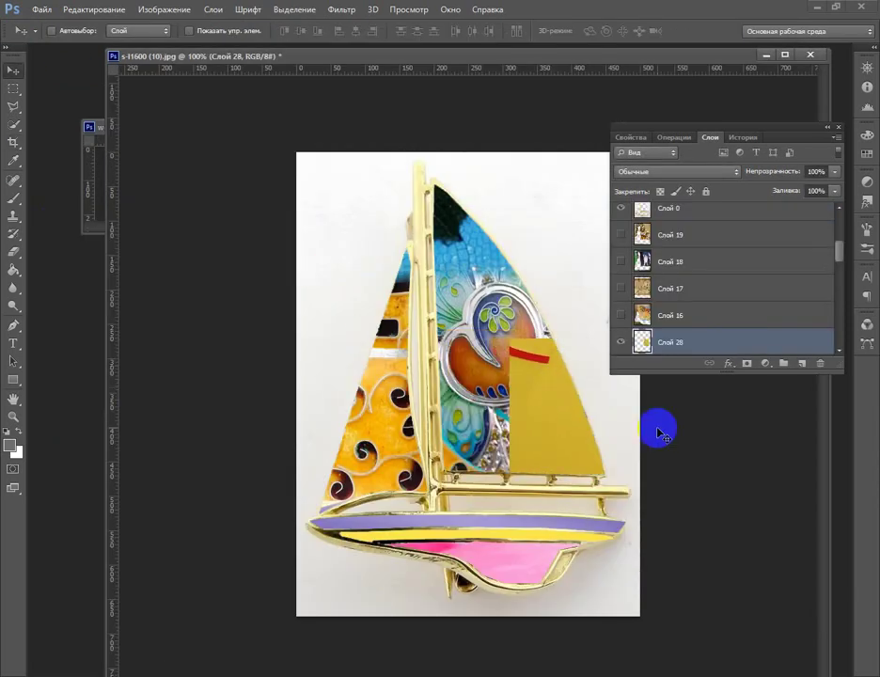
Stretch the yellow piece up to the sail tip and move it over both sails
{"action": "key", "text": "ctrl+t"}
{"action": "left_click_drag", "start_coordinate": [508, 337], "coordinate": [482, 182]}
{"action": "left_click_drag", "start_coordinate": [508, 304], "coordinate": [423, 305]}
{"action": "left_click_drag", "start_coordinate": [516, 187], "coordinate": [531, 125]}
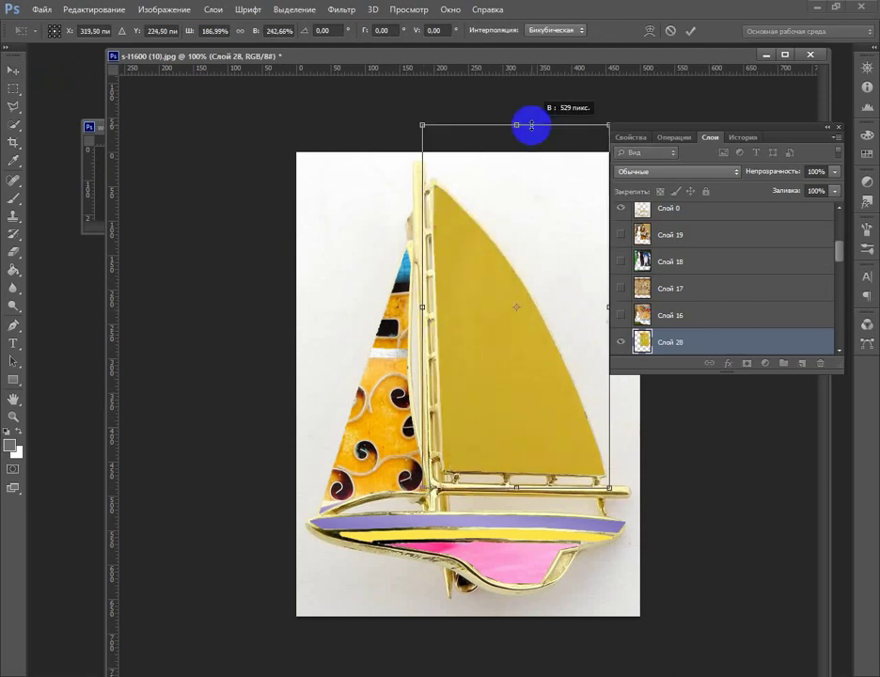
{"action": "left_click", "coordinate": [13, 69]}
{"action": "left_click_drag", "start_coordinate": [527, 435], "coordinate": [417, 458]}
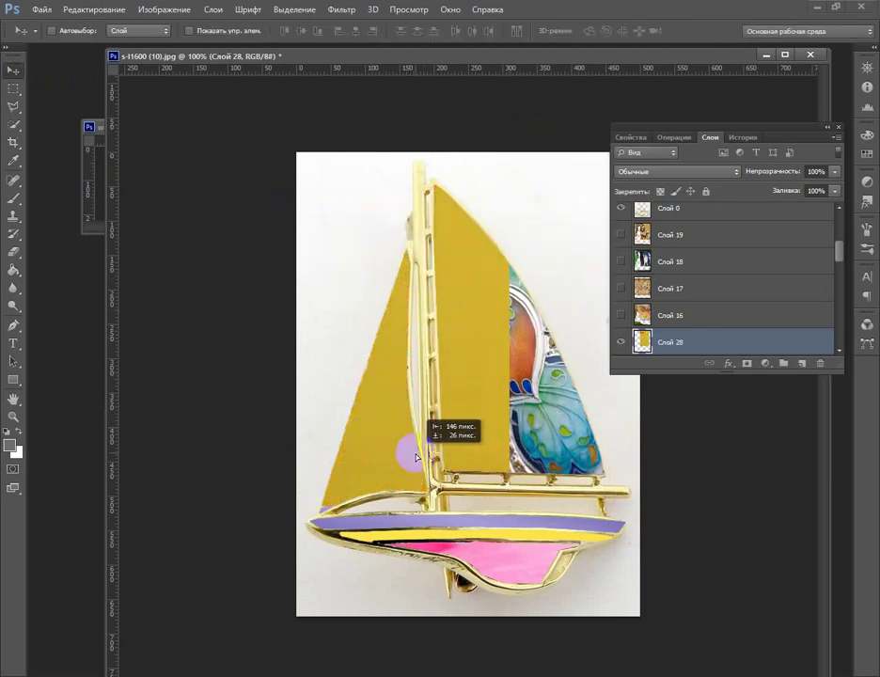
Enlarge the yellow piece to cover both sails and tilt it -2.84°
{"action": "key", "text": "ctrl+t"}
{"action": "left_click_drag", "start_coordinate": [511, 279], "coordinate": [613, 306]}
{"action": "left_click_drag", "start_coordinate": [468, 69], "coordinate": [468, 105]}
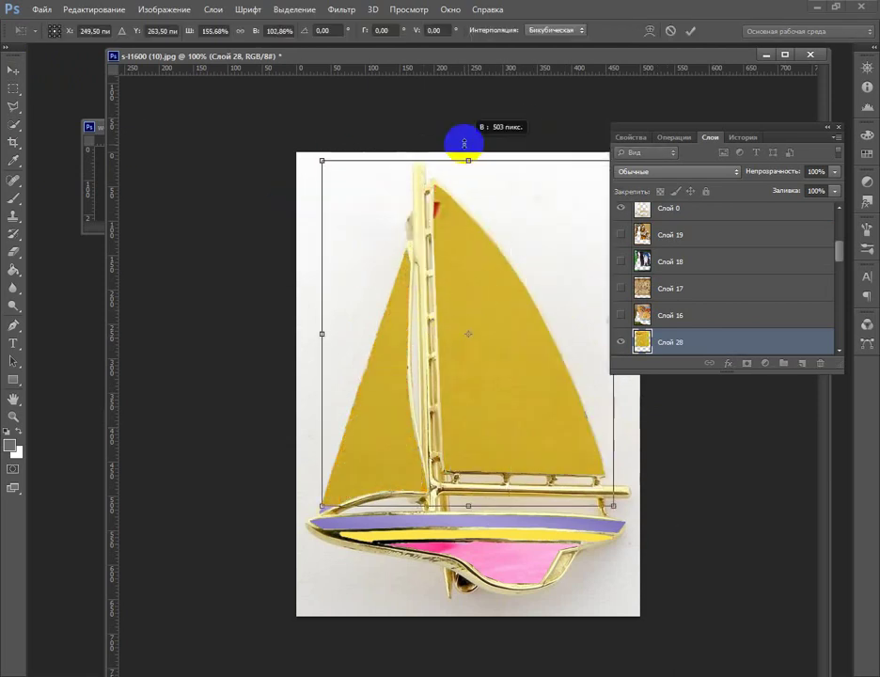
{"action": "left_click_drag", "start_coordinate": [331, 449], "coordinate": [311, 449]}
{"action": "mouse_move", "coordinate": [613, 505]}
{"action": "left_mouse_down"}
{"action": "mouse_move", "coordinate": [656, 593]}
{"action": "mouse_move", "coordinate": [652, 500]}
{"action": "left_mouse_up"}
{"action": "right_click", "coordinate": [338, 412]}
{"action": "left_click", "coordinate": [345, 456]}
{"action": "left_click_drag", "start_coordinate": [305, 491], "coordinate": [315, 500]}
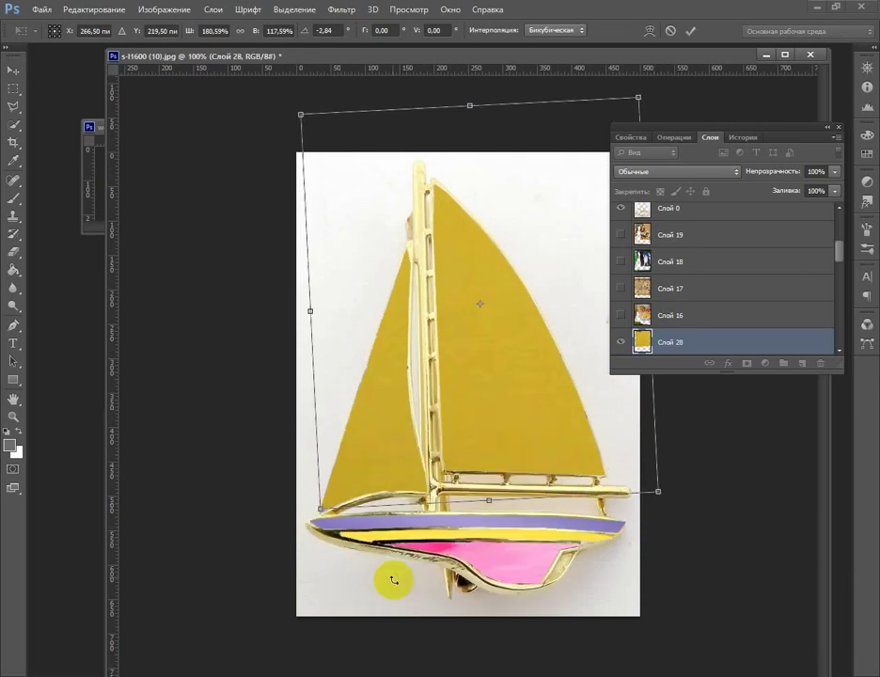
{"action": "key", "text": "Return"}
Open the island photo
{"action": "left_click", "coordinate": [41, 10]}
{"action": "left_click", "coordinate": [58, 45]}
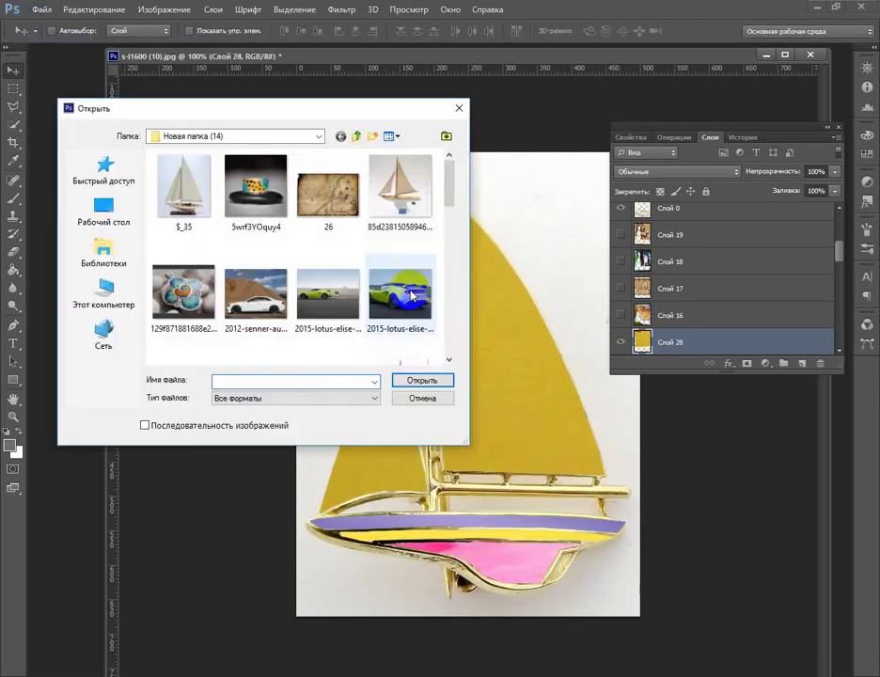
{"action": "scroll", "coordinate": [278, 299], "scroll_direction": "down", "scroll_amount": 2}
{"action": "left_click", "coordinate": [261, 284]}
{"action": "left_click", "coordinate": [421, 380]}
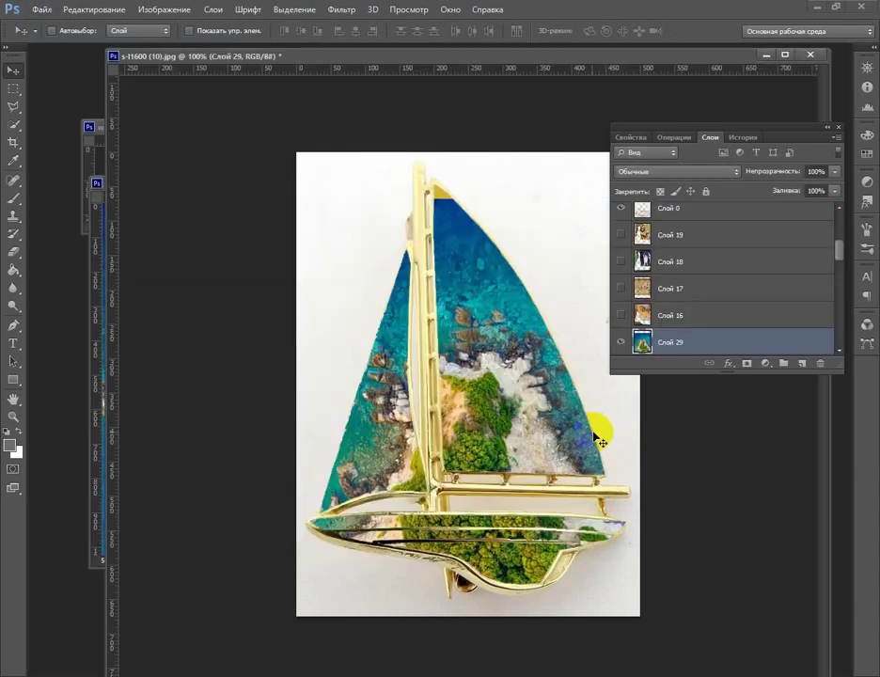
Position the island image in the sail, erase it over the hull, then hide its layer
{"action": "left_click_drag", "start_coordinate": [595, 437], "coordinate": [394, 216]}
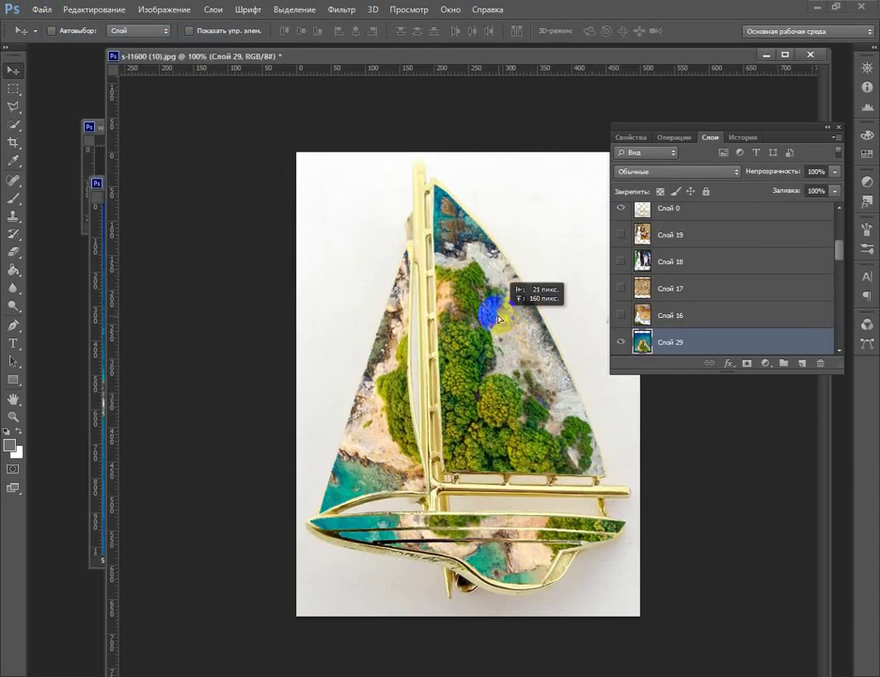
{"action": "mouse_move", "coordinate": [459, 576]}
{"action": "left_mouse_down"}
{"action": "mouse_move", "coordinate": [381, 251]}
{"action": "mouse_move", "coordinate": [615, 311]}
{"action": "left_mouse_up"}
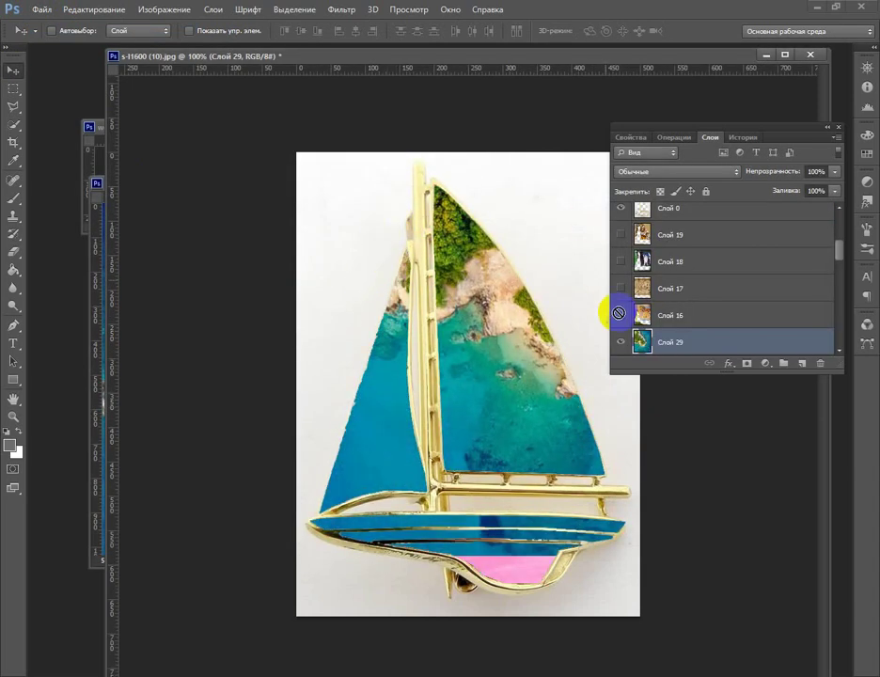
{"action": "mouse_move", "coordinate": [440, 370]}
{"action": "left_mouse_down"}
{"action": "mouse_move", "coordinate": [625, 437]}
{"action": "mouse_move", "coordinate": [607, 428]}
{"action": "left_mouse_up"}
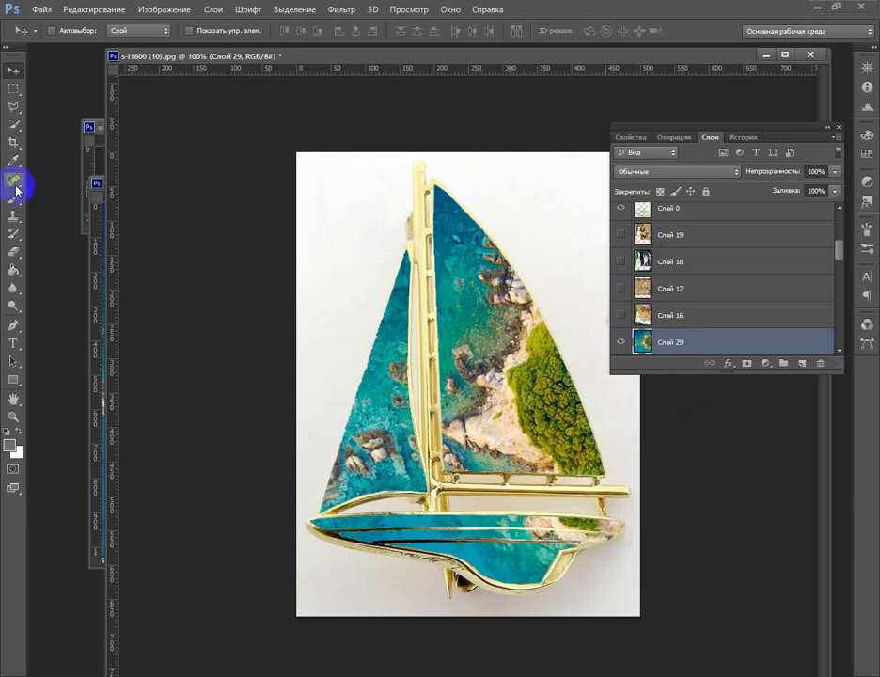
{"action": "left_click", "coordinate": [14, 252]}
{"action": "mouse_move", "coordinate": [315, 527]}
{"action": "left_mouse_down"}
{"action": "mouse_move", "coordinate": [414, 527]}
{"action": "mouse_move", "coordinate": [404, 557]}
{"action": "left_mouse_up"}
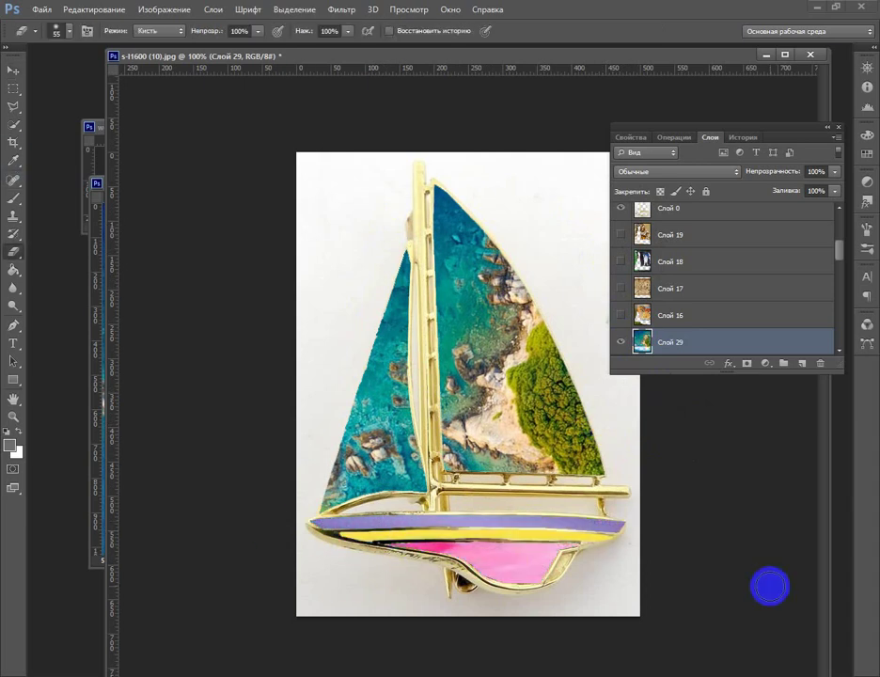
{"action": "key", "text": "v"}
{"action": "left_click", "coordinate": [621, 342]}
Open the pink rose photo and drag it into the sailboat document
{"action": "left_click", "coordinate": [35, 10]}
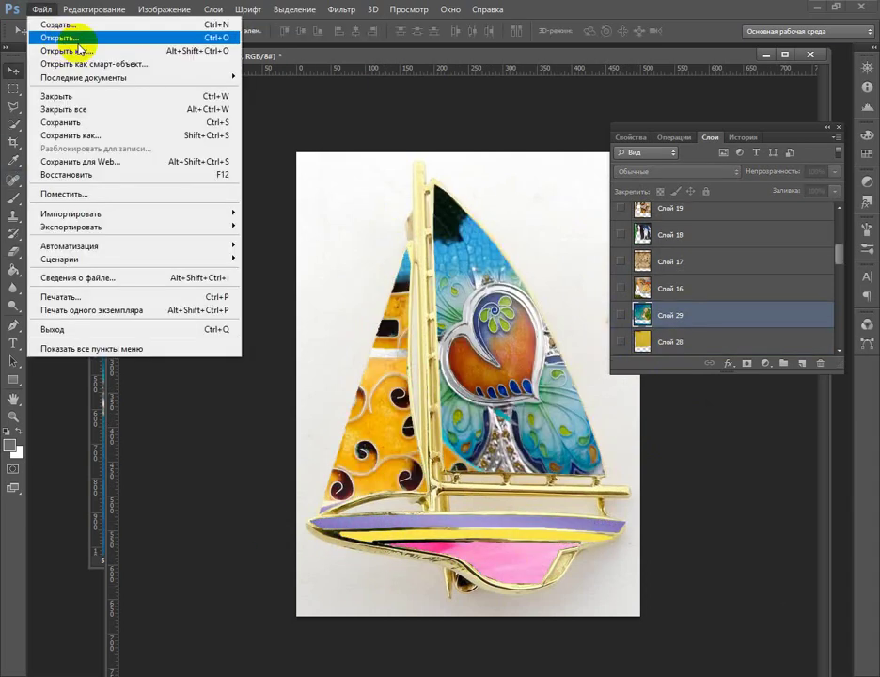
{"action": "left_click", "coordinate": [66, 34]}
{"action": "scroll", "coordinate": [348, 291], "scroll_direction": "down", "scroll_amount": 3}
{"action": "scroll", "coordinate": [348, 291], "scroll_direction": "down", "scroll_amount": 3}
{"action": "scroll", "coordinate": [334, 282], "scroll_direction": "down", "scroll_amount": 3}
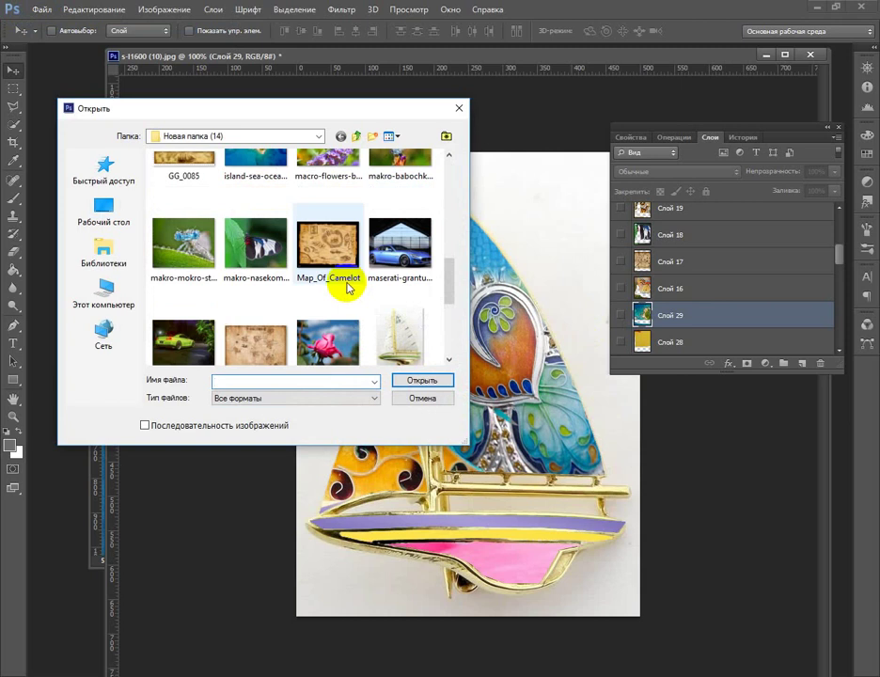
{"action": "left_click", "coordinate": [327, 338]}
{"action": "left_click", "coordinate": [395, 387]}
{"action": "left_click_drag", "start_coordinate": [236, 193], "coordinate": [482, 346]}
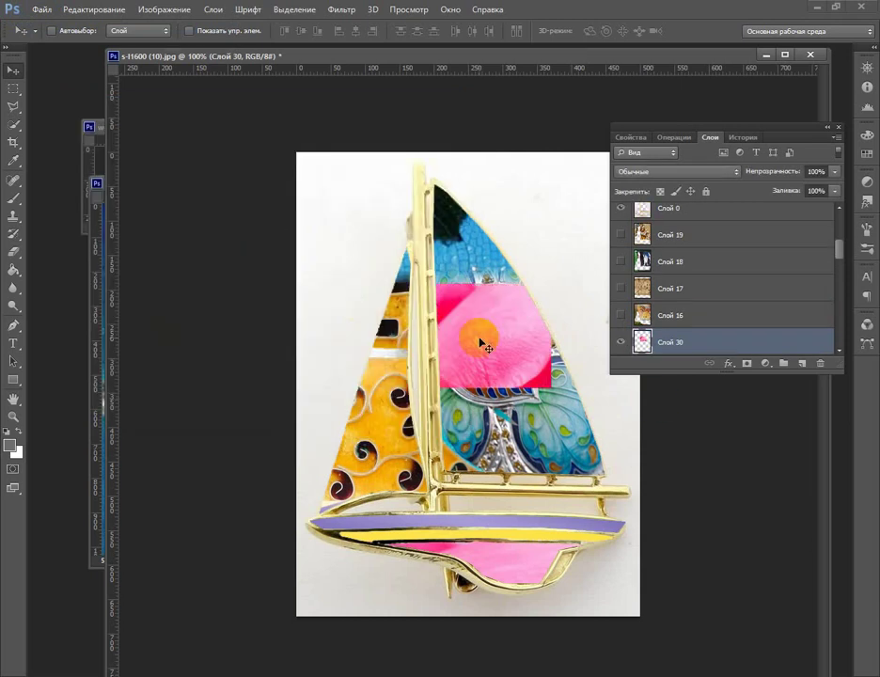
Scale and rotate the rose image to cover the right mainsail, then switch to erasing overflow
{"action": "key", "text": "ctrl+t"}
{"action": "left_click_drag", "start_coordinate": [552, 388], "coordinate": [638, 484]}
{"action": "mouse_move", "coordinate": [533, 281]}
{"action": "left_mouse_down"}
{"action": "mouse_move", "coordinate": [513, 183]}
{"action": "mouse_move", "coordinate": [532, 146]}
{"action": "left_mouse_up"}
{"action": "left_click_drag", "start_coordinate": [403, 148], "coordinate": [334, 235]}
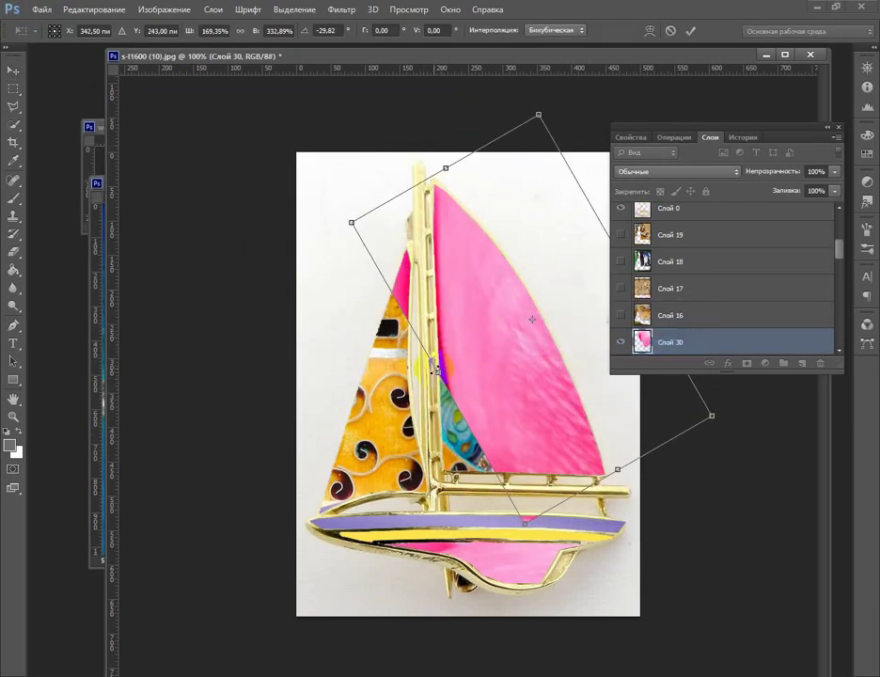
{"action": "mouse_move", "coordinate": [434, 392]}
{"action": "left_mouse_down"}
{"action": "mouse_move", "coordinate": [380, 399]}
{"action": "mouse_move", "coordinate": [370, 346]}
{"action": "left_mouse_up"}
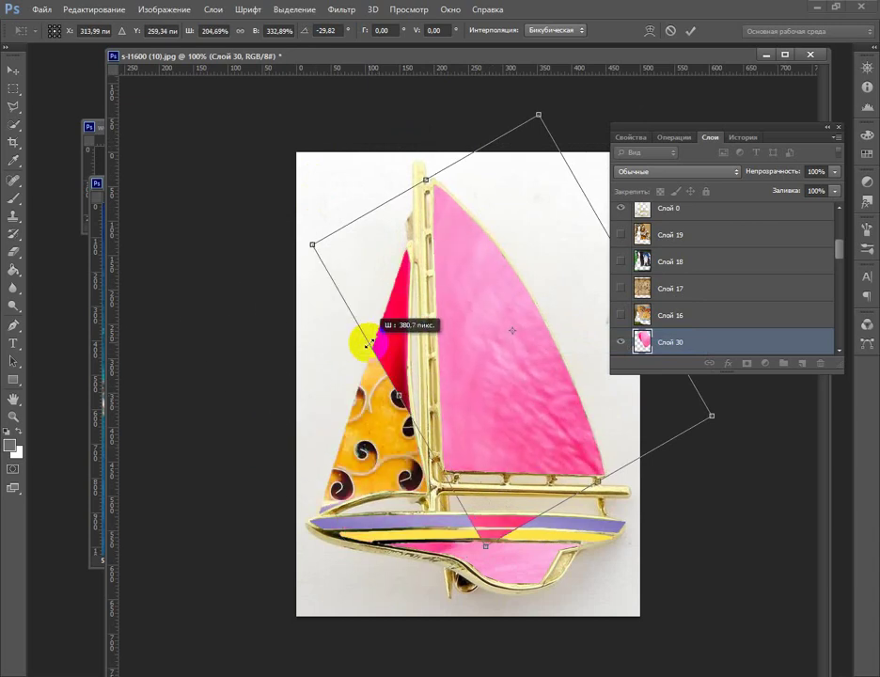
{"action": "left_click", "coordinate": [344, 261]}
{"action": "left_click", "coordinate": [16, 252]}
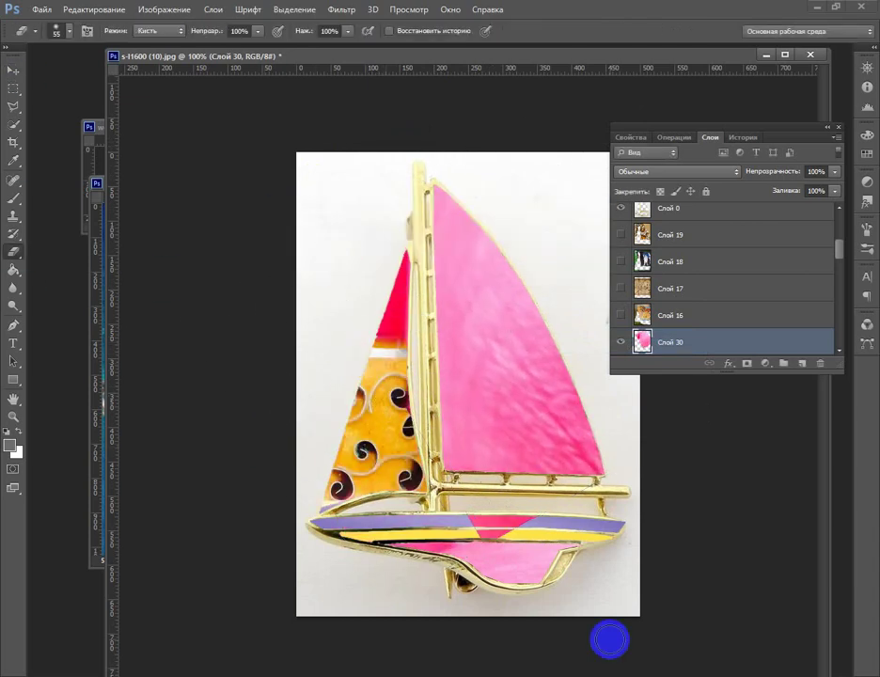
{"action": "left_click", "coordinate": [669, 315]}
{"action": "scroll", "coordinate": [681, 341], "scroll_direction": "down", "scroll_amount": 3}
Rotate the orange swirl layer Слой 11 about -23.5° within the left sail
{"action": "left_click", "coordinate": [643, 288]}
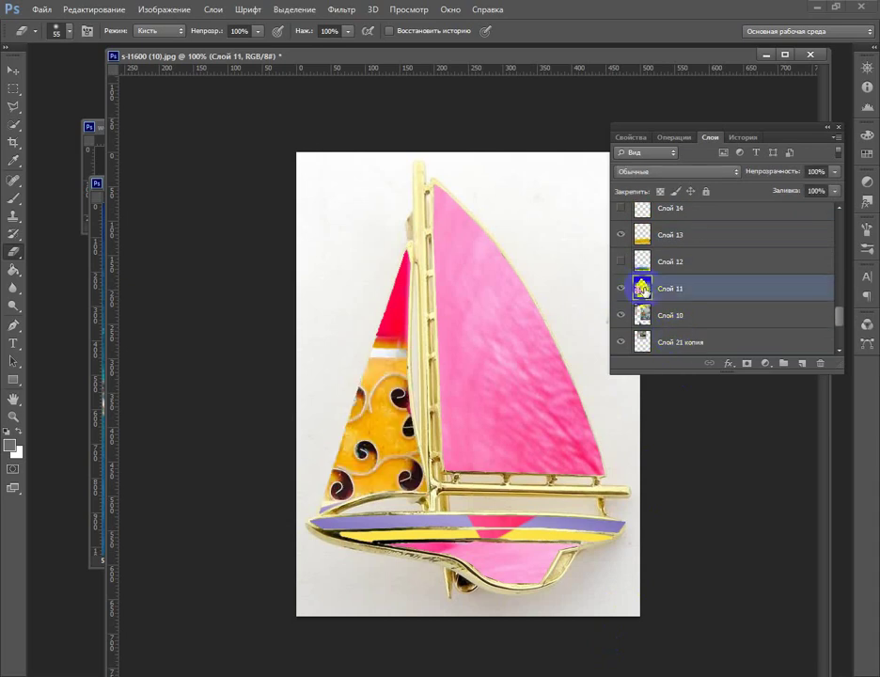
{"action": "key", "text": "v"}
{"action": "key", "text": "ctrl+t"}
{"action": "right_click", "coordinate": [390, 438]}
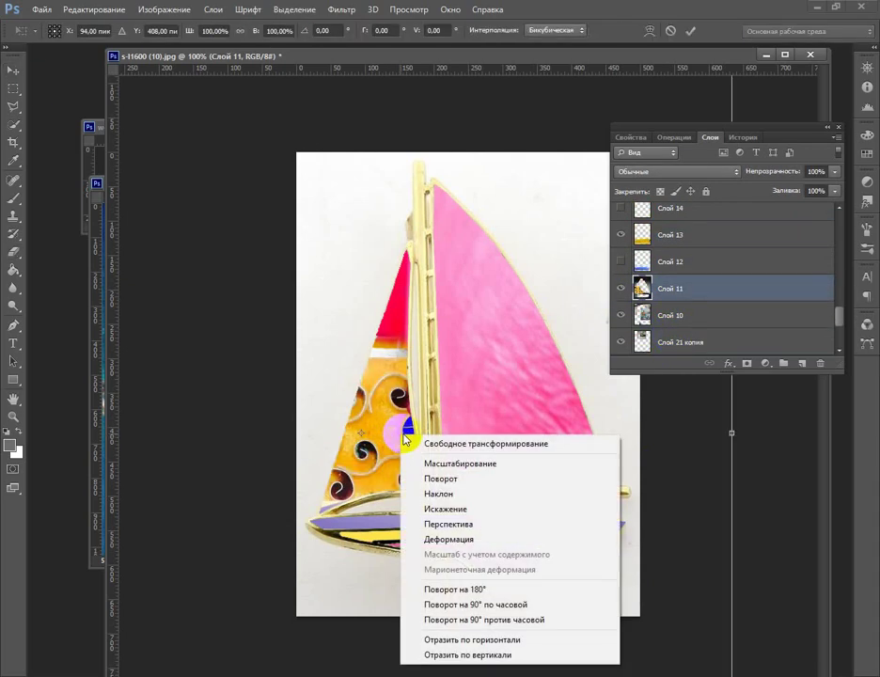
{"action": "left_click_drag", "start_coordinate": [736, 403], "coordinate": [174, 291]}
{"action": "mouse_move", "coordinate": [594, 438]}
{"action": "left_mouse_down"}
{"action": "mouse_move", "coordinate": [657, 421]}
{"action": "mouse_move", "coordinate": [610, 442]}
{"action": "mouse_move", "coordinate": [601, 422]}
{"action": "mouse_move", "coordinate": [594, 438]}
{"action": "left_mouse_up"}
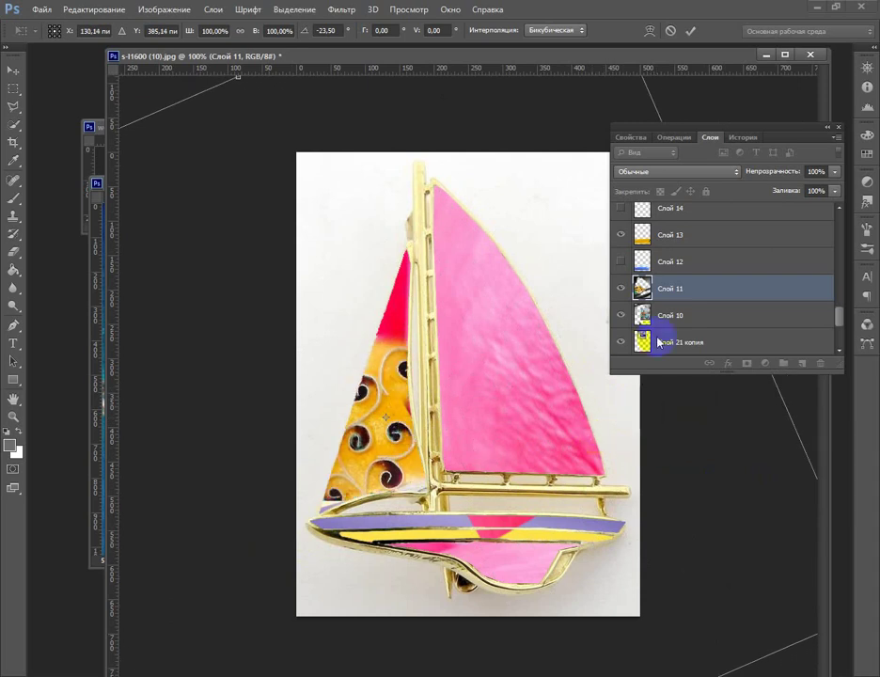
{"action": "left_click", "coordinate": [13, 69]}
{"action": "key", "text": "Return"}
Hide Слой 11 and bring up the Open dialog with Ctrl+O
{"action": "scroll", "coordinate": [631, 319], "scroll_direction": "down", "scroll_amount": 1}
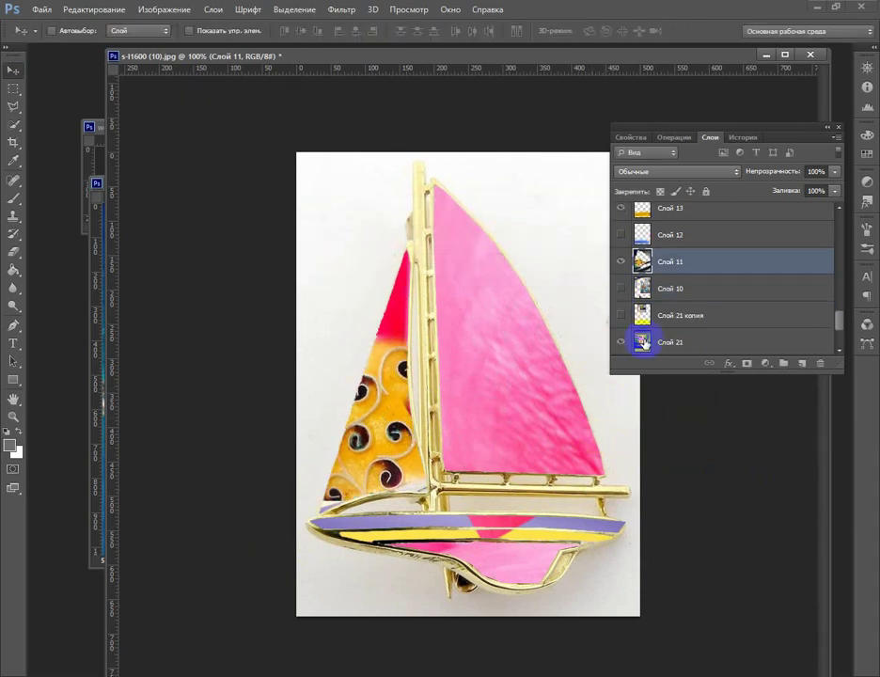
{"action": "scroll", "coordinate": [637, 327], "scroll_direction": "down", "scroll_amount": 3}
{"action": "scroll", "coordinate": [670, 322], "scroll_direction": "up", "scroll_amount": 4}
{"action": "left_click", "coordinate": [619, 290]}
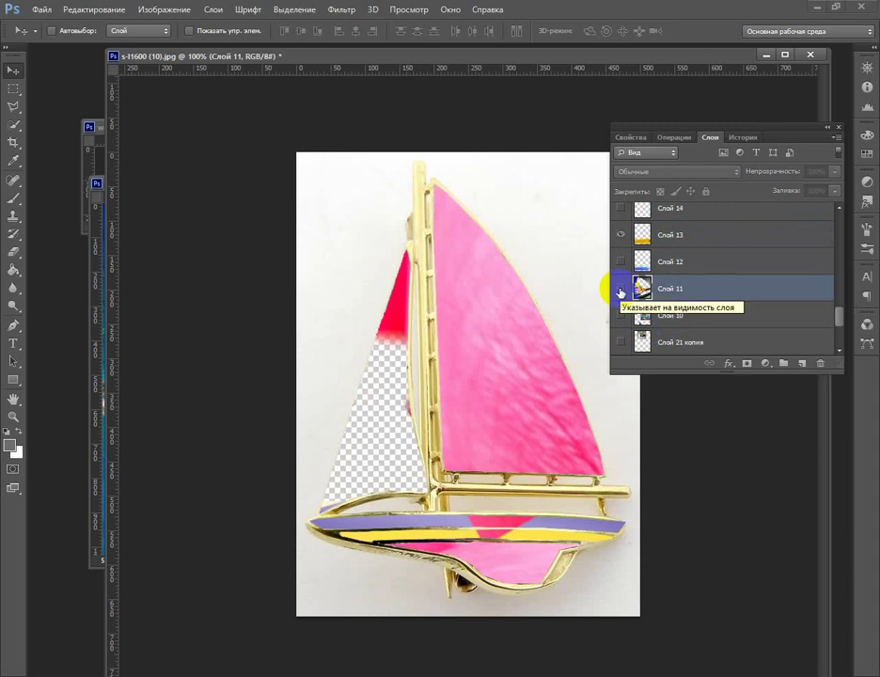
{"action": "scroll", "coordinate": [624, 236], "scroll_direction": "up", "scroll_amount": 5}
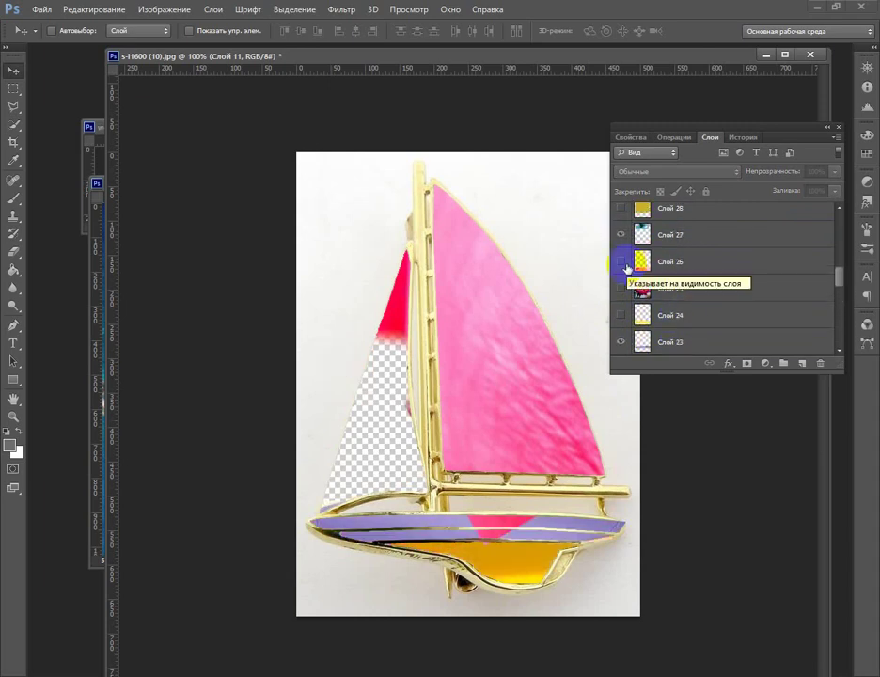
{"action": "key", "text": "ctrl+o"}
{"action": "scroll", "coordinate": [434, 282], "scroll_direction": "down", "scroll_amount": 5}
{"action": "scroll", "coordinate": [431, 306], "scroll_direction": "down", "scroll_amount": 5}
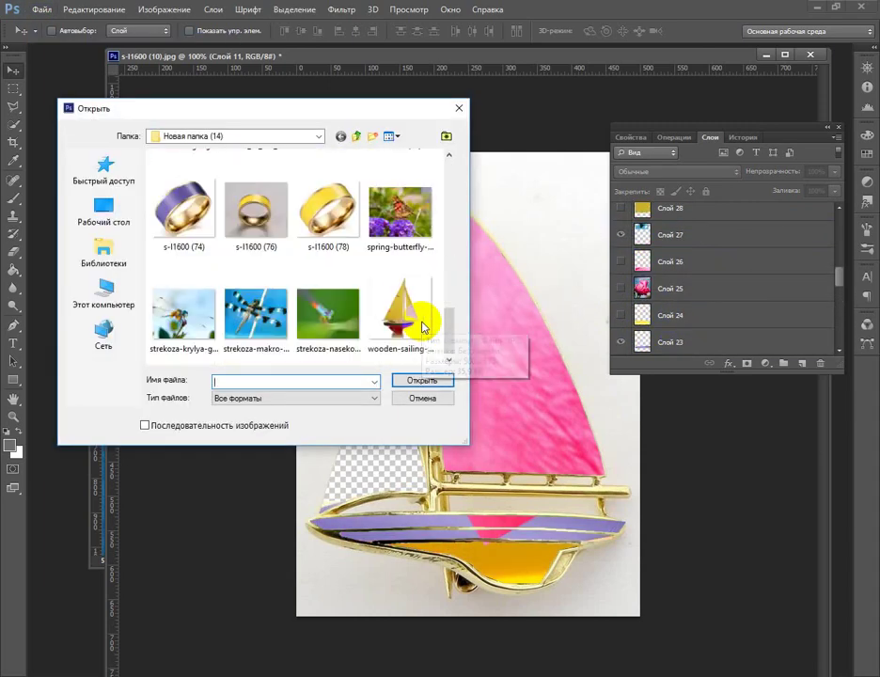
Place the green dragonfly photo into the sailboat document and position it in the left sail
{"action": "left_click", "coordinate": [360, 328]}
{"action": "left_click", "coordinate": [422, 380]}
{"action": "mouse_move", "coordinate": [203, 205]}
{"action": "left_mouse_down"}
{"action": "mouse_move", "coordinate": [381, 456]}
{"action": "mouse_move", "coordinate": [346, 492]}
{"action": "mouse_move", "coordinate": [549, 156]}
{"action": "left_mouse_up"}
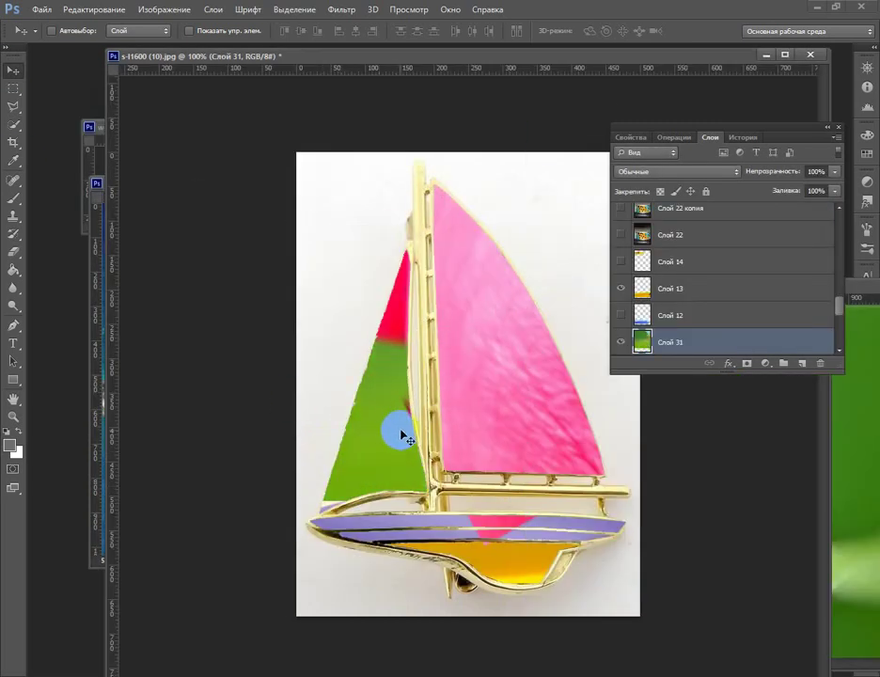
{"action": "mouse_move", "coordinate": [402, 435]}
{"action": "left_mouse_down"}
{"action": "mouse_move", "coordinate": [295, 472]}
{"action": "mouse_move", "coordinate": [296, 670]}
{"action": "left_mouse_up"}
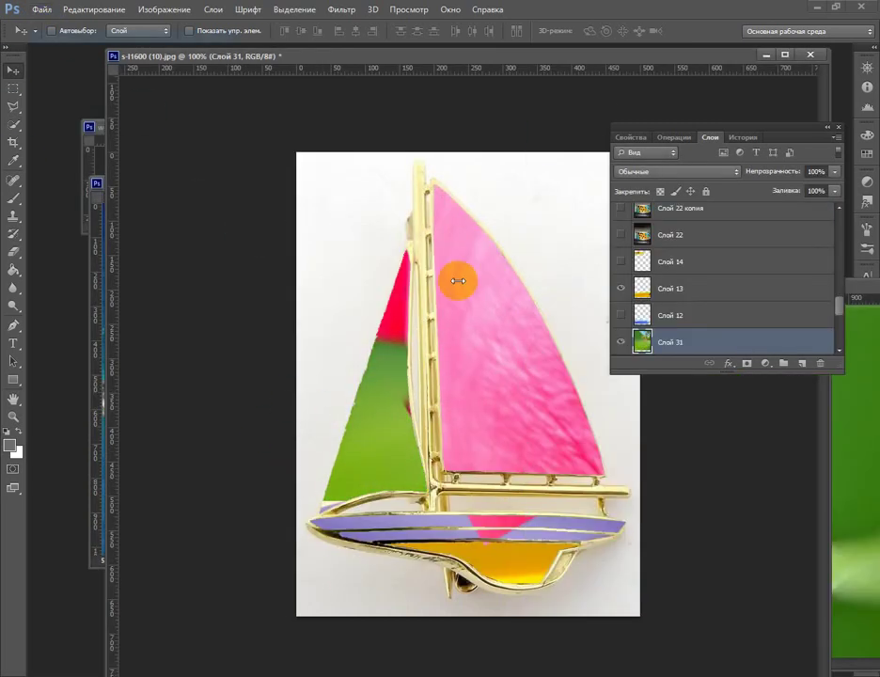
Bring in the Maserati photo and stretch its blue vertically over the left sail
{"action": "key", "text": "ctrl+o"}
{"action": "left_click_drag", "start_coordinate": [454, 212], "coordinate": [442, 294]}
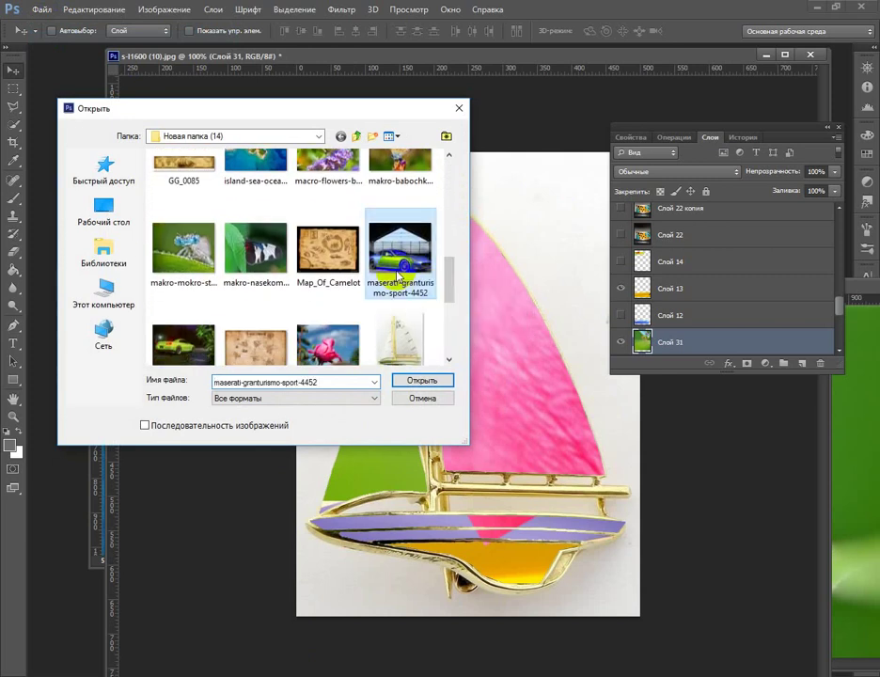
{"action": "left_click", "coordinate": [422, 380]}
{"action": "mouse_move", "coordinate": [251, 166]}
{"action": "left_mouse_down"}
{"action": "mouse_move", "coordinate": [368, 412]}
{"action": "mouse_move", "coordinate": [374, 277]}
{"action": "mouse_move", "coordinate": [356, 354]}
{"action": "mouse_move", "coordinate": [379, 404]}
{"action": "mouse_move", "coordinate": [359, 468]}
{"action": "mouse_move", "coordinate": [389, 467]}
{"action": "left_mouse_up"}
{"action": "key", "text": "ctrl+t"}
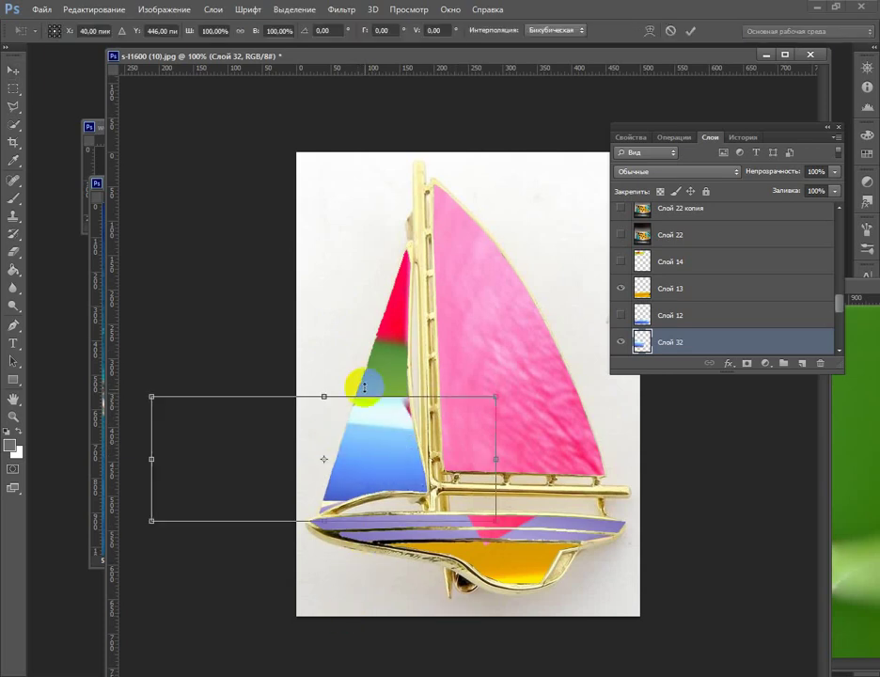
{"action": "left_click_drag", "start_coordinate": [359, 386], "coordinate": [408, 105]}
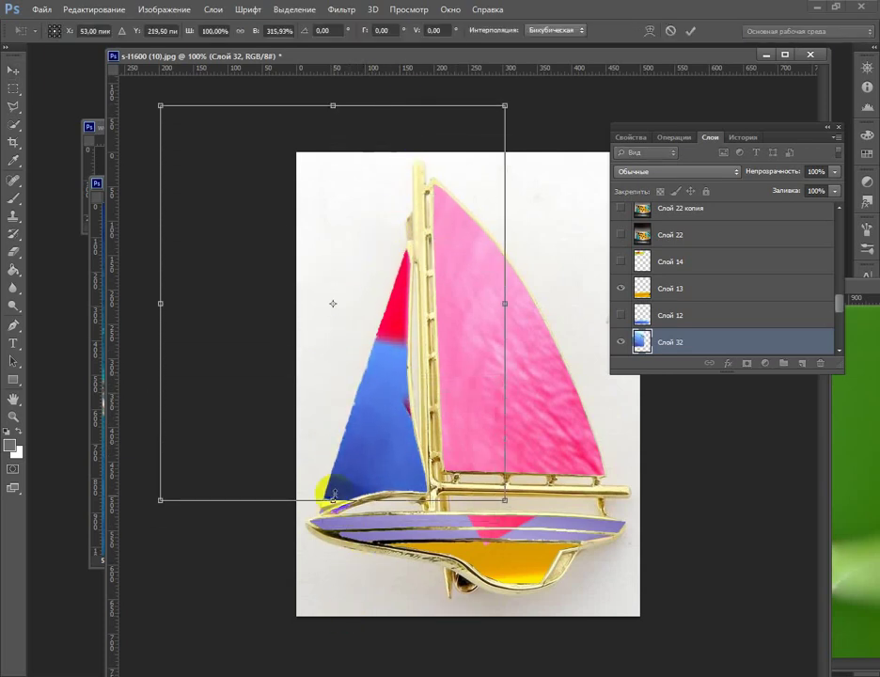
{"action": "left_click_drag", "start_coordinate": [333, 499], "coordinate": [311, 641]}
Apply the vertical stretch to the blue Maserati layer
{"action": "left_click", "coordinate": [337, 267]}
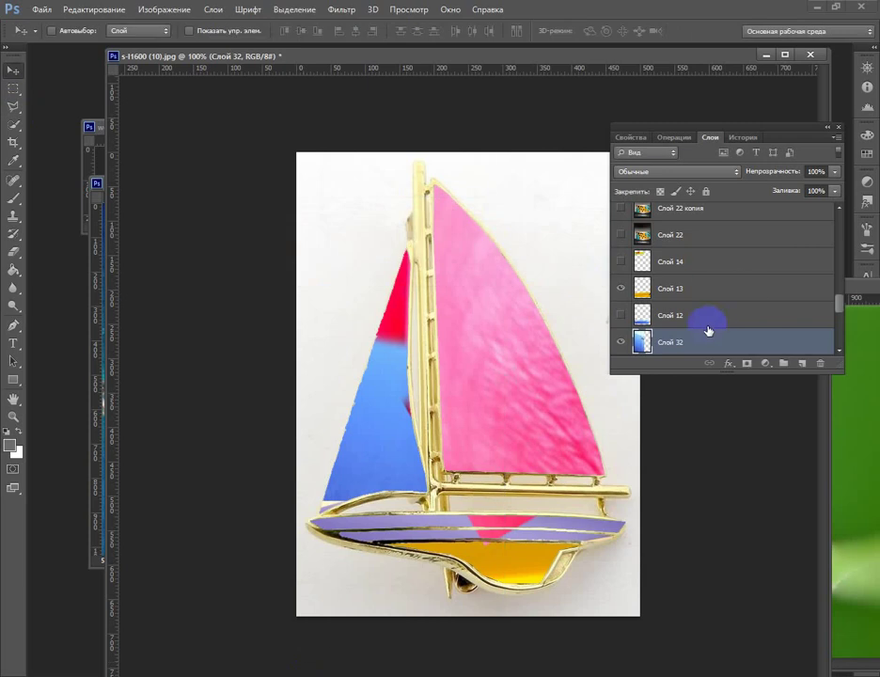
{"action": "scroll", "coordinate": [707, 329], "scroll_direction": "down", "scroll_amount": 3}
{"action": "scroll", "coordinate": [707, 332], "scroll_direction": "up", "scroll_amount": 5}
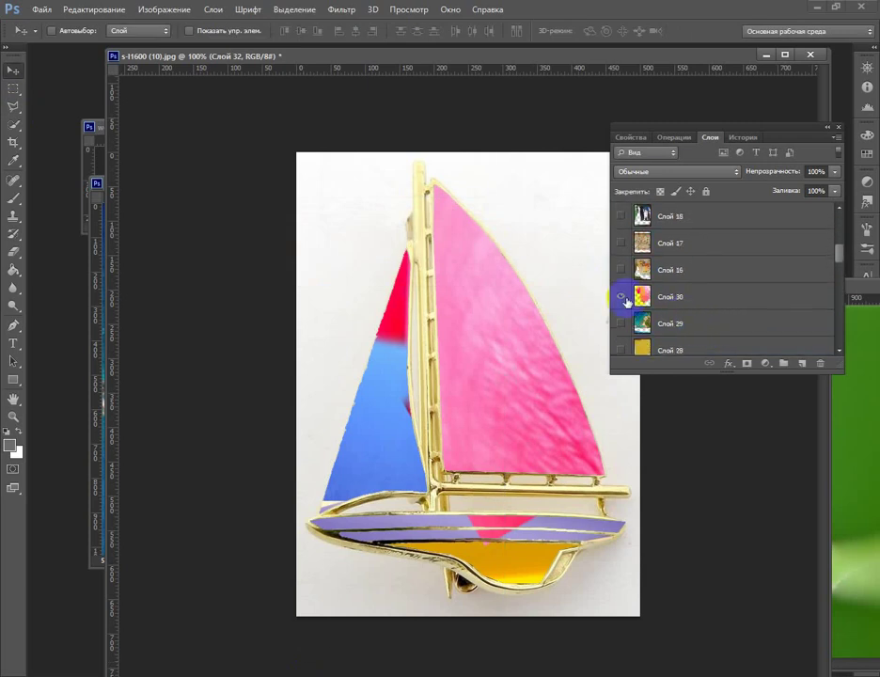
With Слой 30 selected and the Eraser active, show Слой 24 to make the hull bright yellow
{"action": "left_click", "coordinate": [659, 297]}
{"action": "key", "text": "e"}
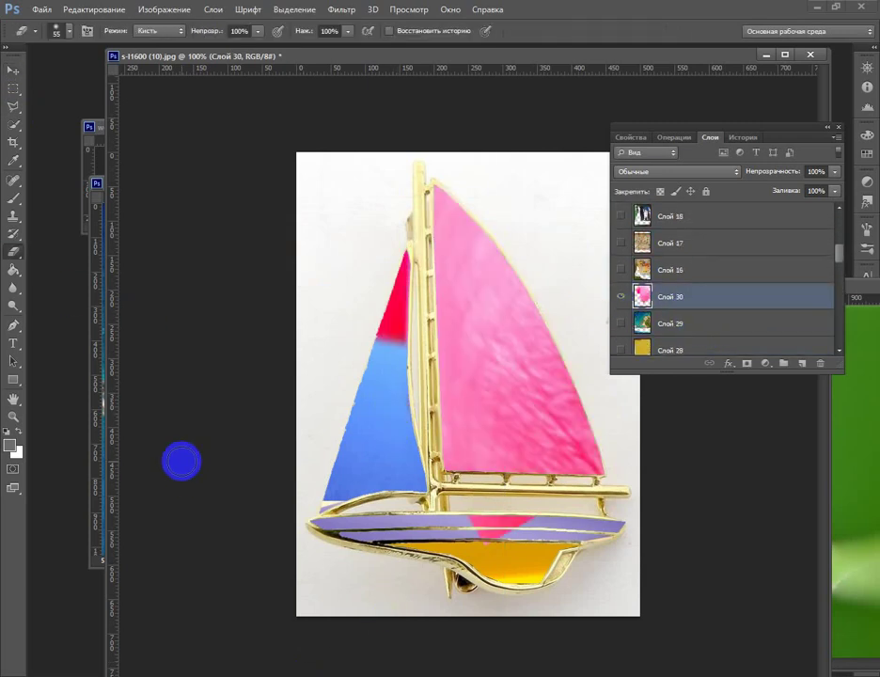
{"action": "left_click", "coordinate": [620, 323]}
{"action": "scroll", "coordinate": [703, 318], "scroll_direction": "down", "scroll_amount": 3}
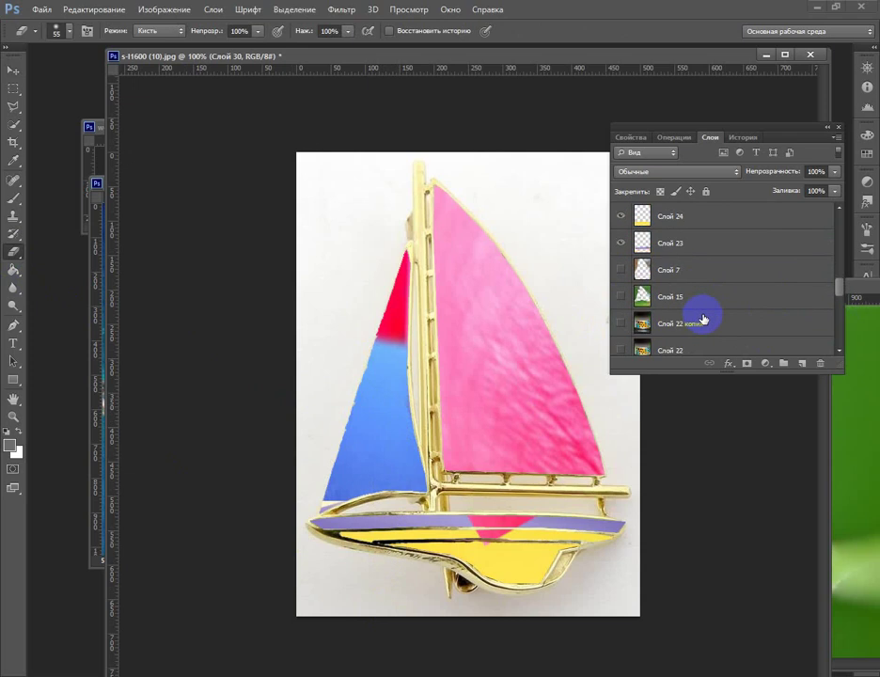
{"action": "scroll", "coordinate": [625, 324], "scroll_direction": "down", "scroll_amount": 5}
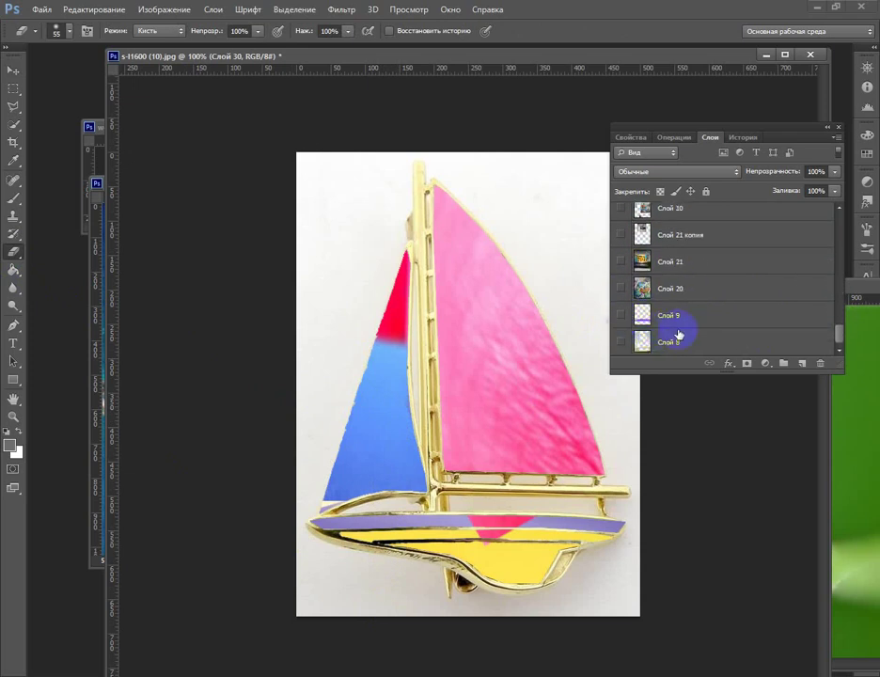
{"action": "scroll", "coordinate": [679, 335], "scroll_direction": "down", "scroll_amount": 5}
{"action": "left_click_drag", "start_coordinate": [673, 132], "coordinate": [726, 175]}
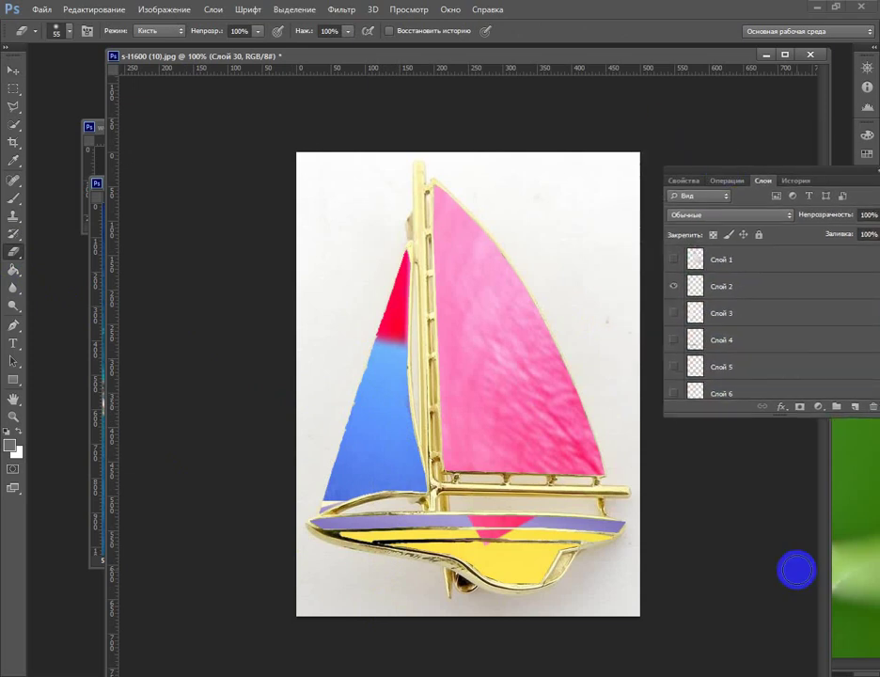